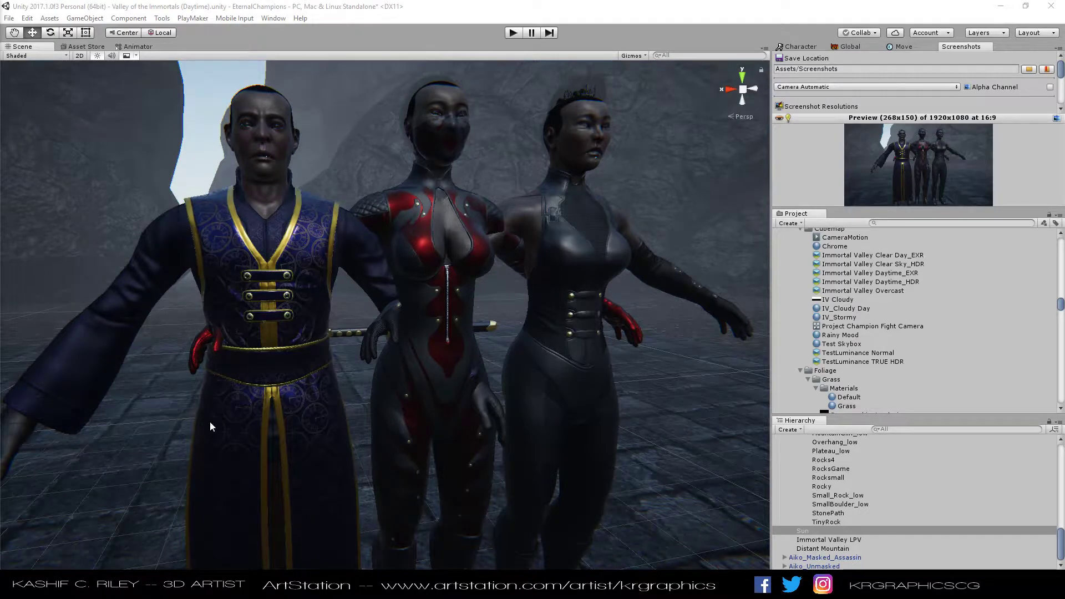
# - Examine the three characters in the scene from several angles and at closer range
pyautogui.moveTo(268, 351); pyautogui.dragTo(312, 351)
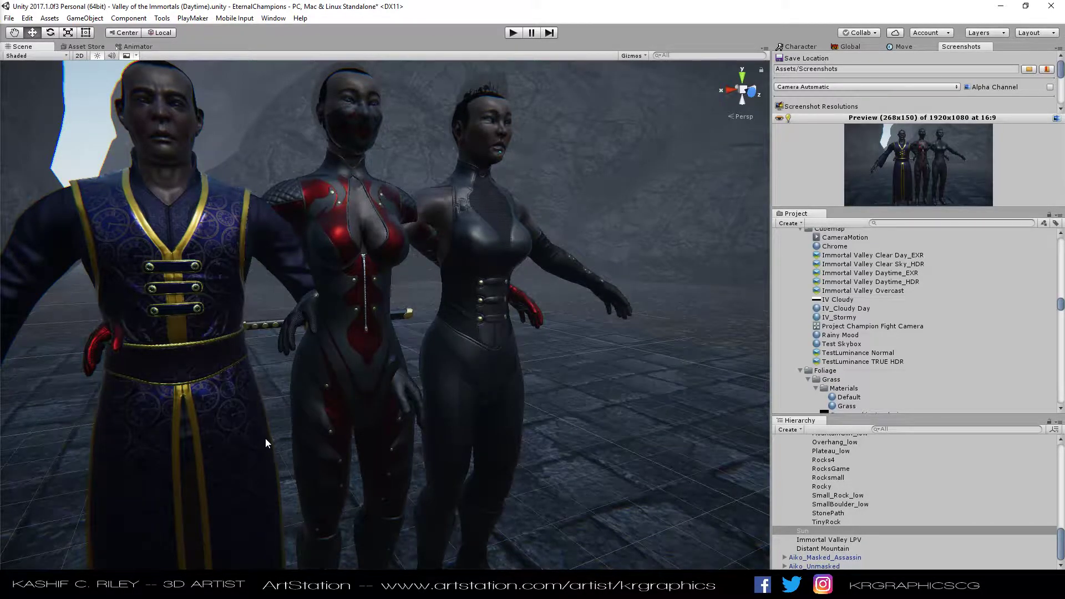
pyautogui.moveTo(265, 438); pyautogui.dragTo(238, 425)
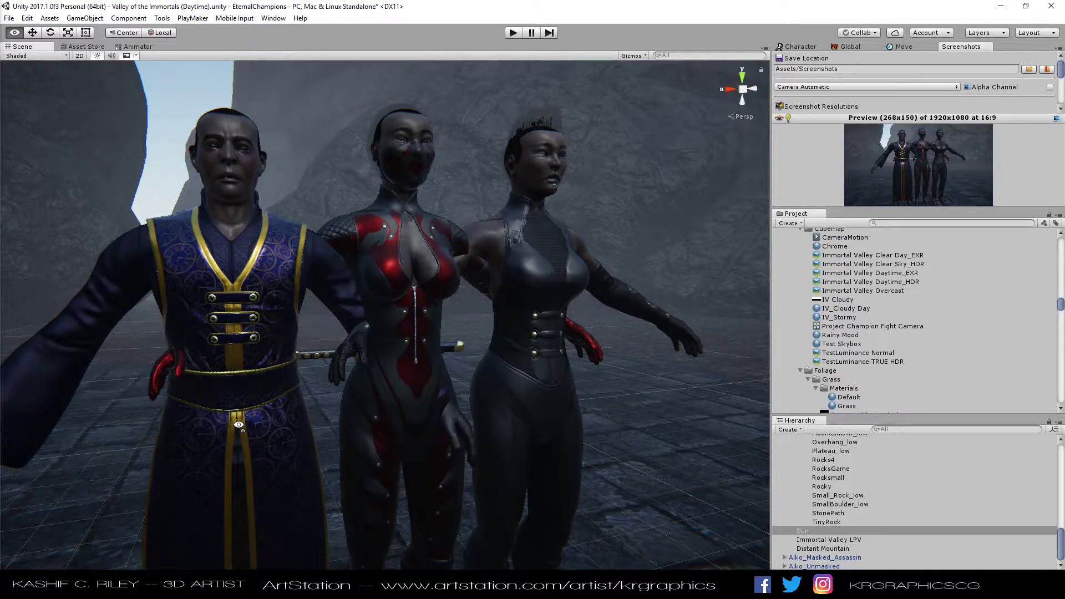
pyautogui.moveTo(238, 425); pyautogui.dragTo(241, 426)
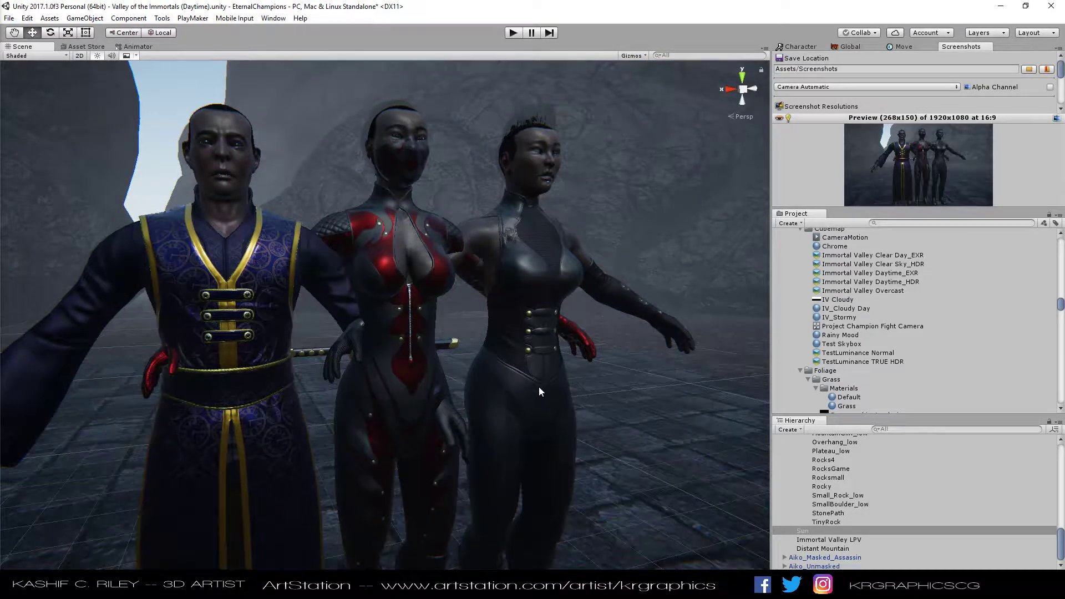
pyautogui.moveTo(337, 336); pyautogui.dragTo(388, 383)
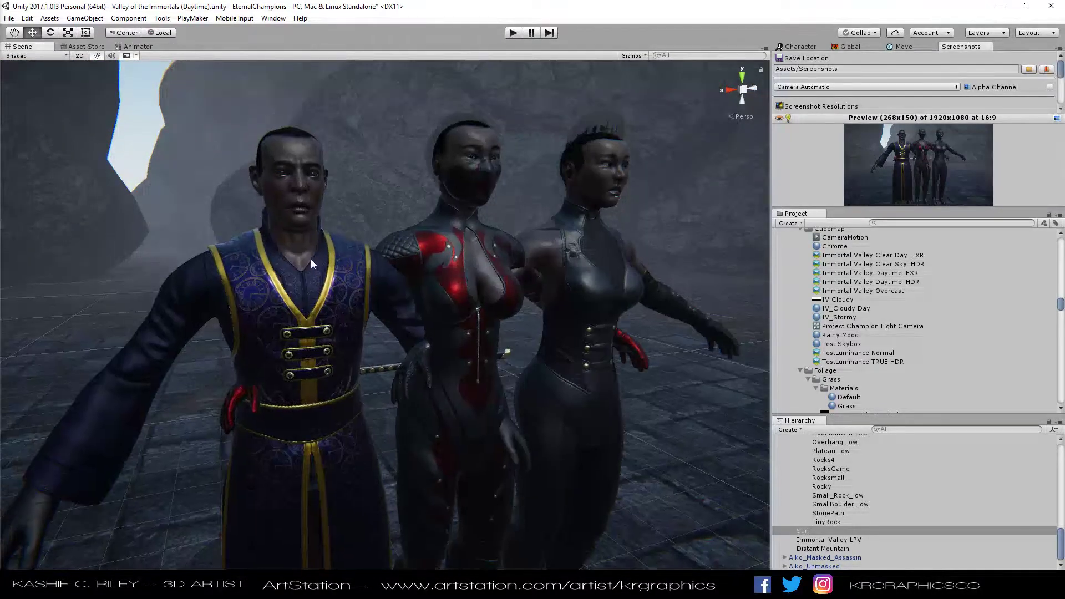
pyautogui.scroll(2, 310, 255)
pyautogui.scroll(3, 309, 250)
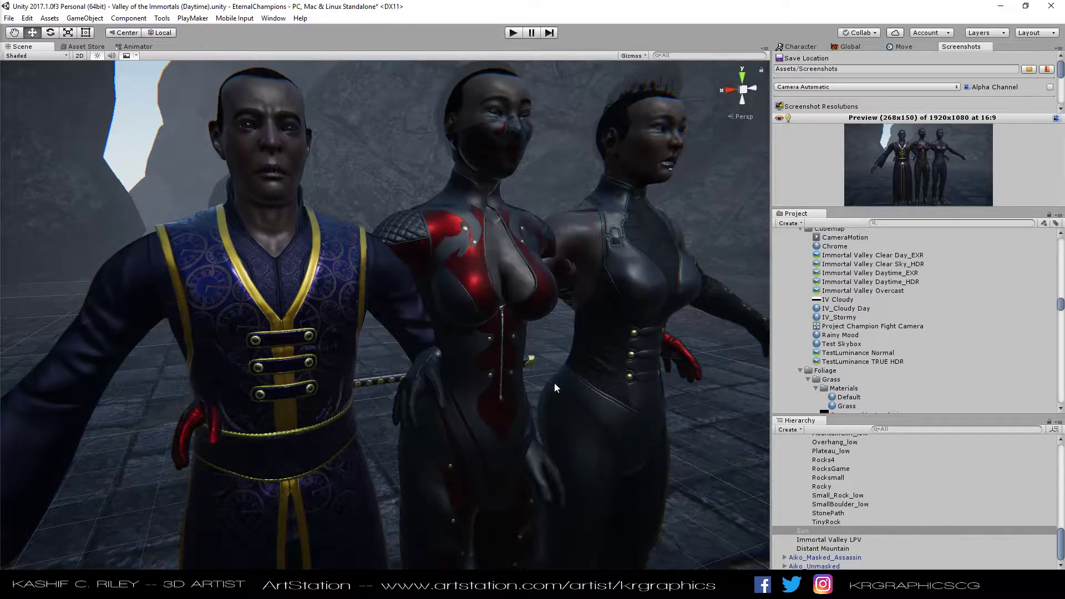
# - Select the Sun light in the scene and enlarge the area showing its transform and light settings
pyautogui.click(806, 530)
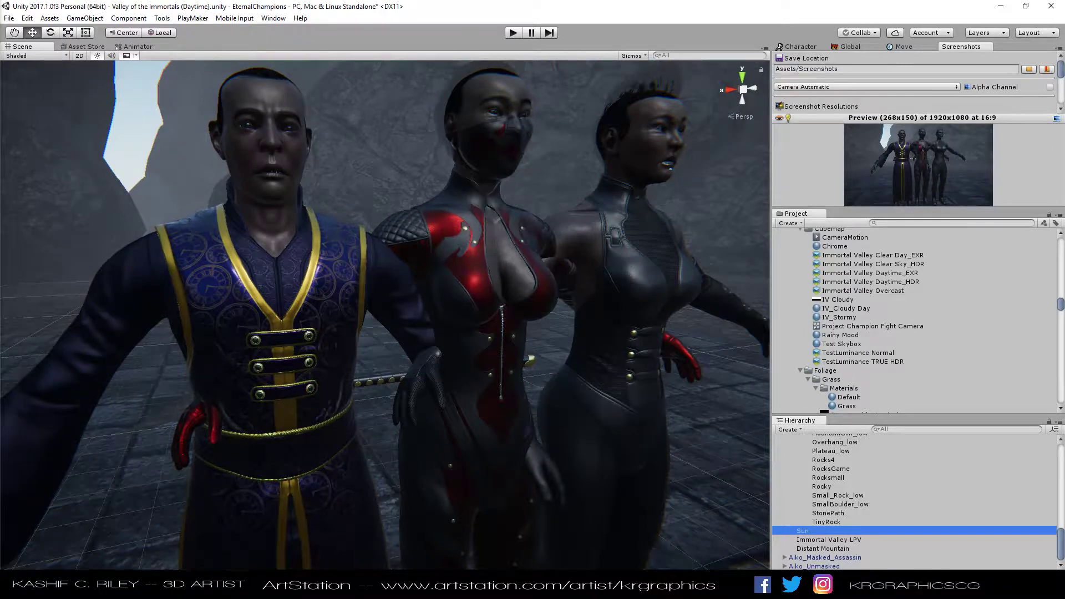
pyautogui.moveTo(388, 566); pyautogui.dragTo(674, 375)
pyautogui.moveTo(746, 371); pyautogui.dragTo(990, 484)
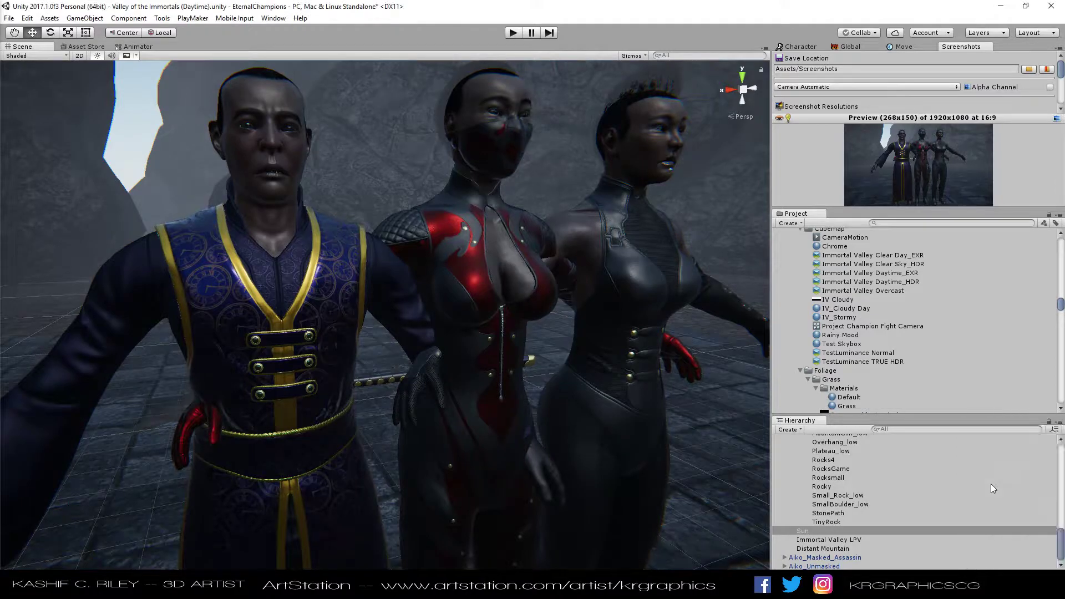
pyautogui.moveTo(976, 413); pyautogui.dragTo(980, 335)
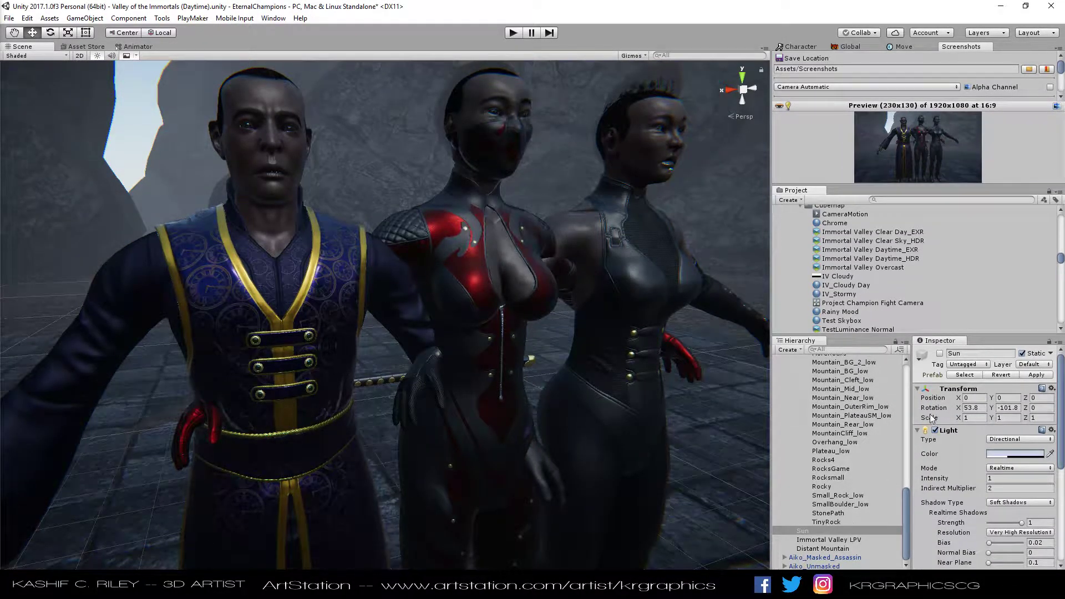
# - Look around the valley, checking the characters from behind, the Sanctuary building, the surrounding rocks and the sky
pyautogui.press('alt')
pyautogui.moveTo(371, 397); pyautogui.dragTo(513, 437)
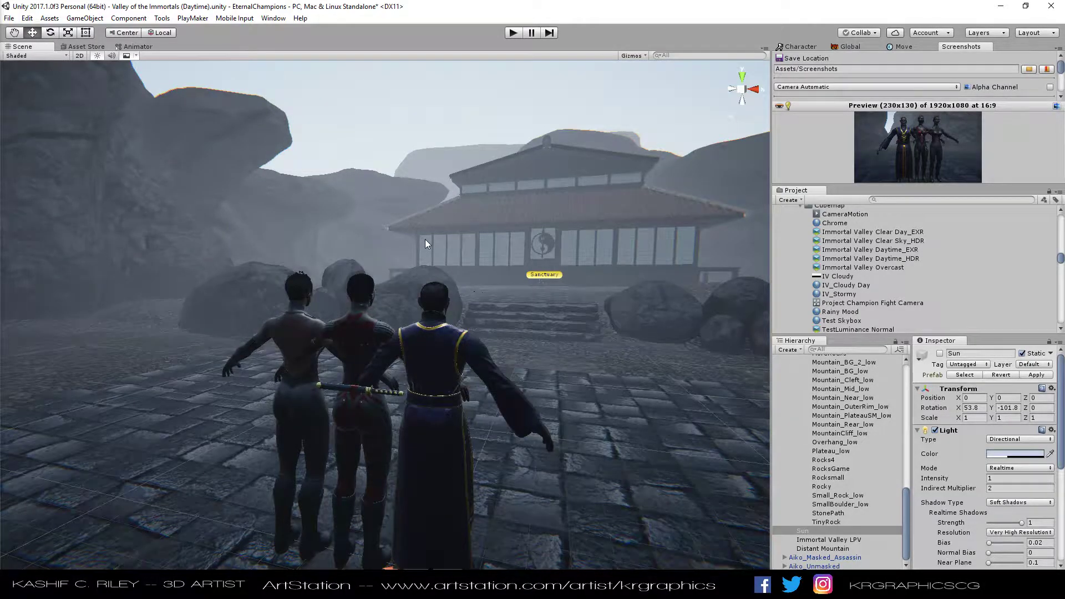
pyautogui.moveTo(431, 285); pyautogui.dragTo(438, 205)
pyautogui.moveTo(454, 166); pyautogui.dragTo(169, 331)
pyautogui.moveTo(376, 325); pyautogui.dragTo(145, 320)
pyautogui.moveTo(434, 328); pyautogui.dragTo(368, 350)
pyautogui.moveTo(561, 340); pyautogui.dragTo(687, 124)
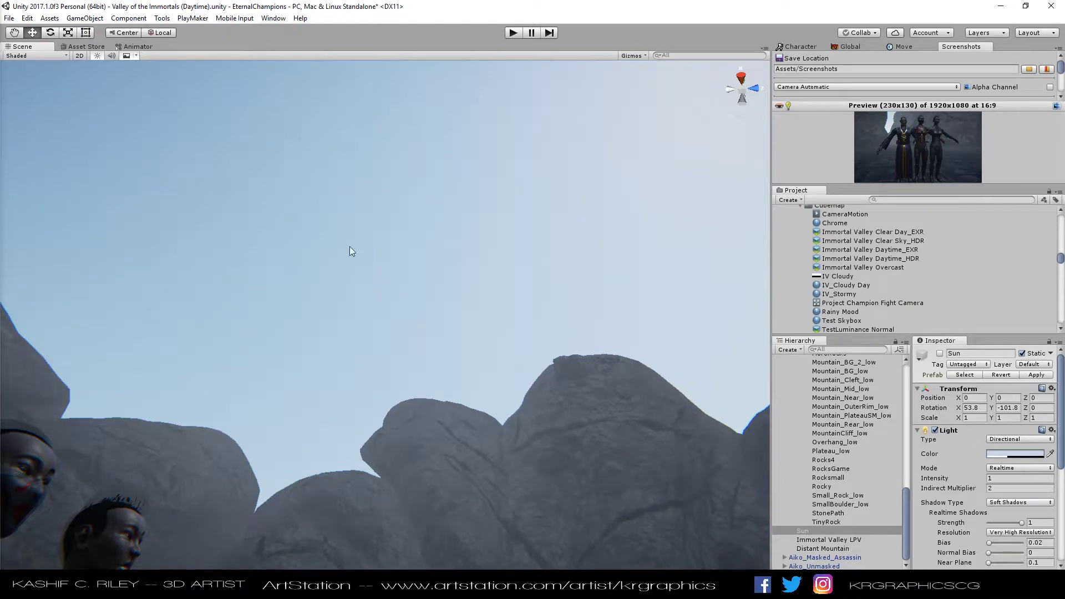
pyautogui.moveTo(312, 212); pyautogui.dragTo(183, 223)
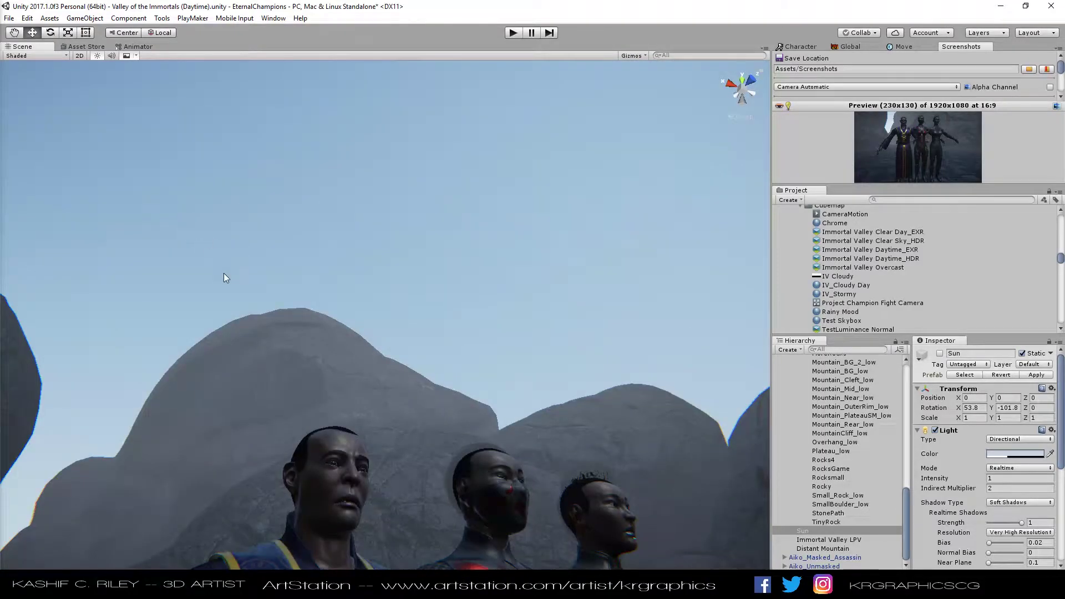
# - Select the IV_Cloudy Day skybox material and view its tint color
pyautogui.click(847, 288)
pyautogui.moveTo(958, 419); pyautogui.dragTo(961, 467)
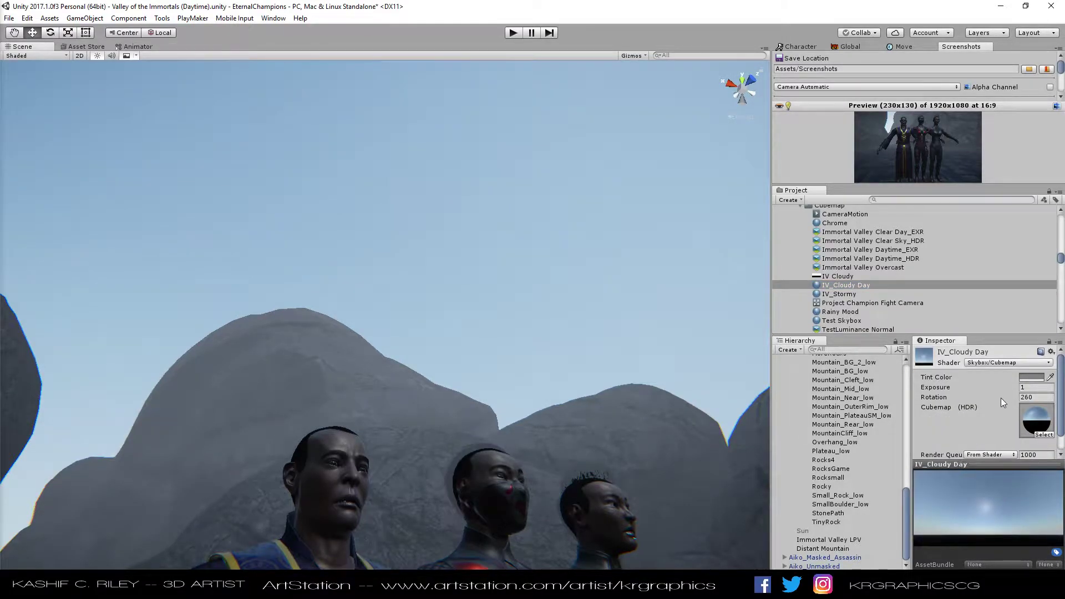
pyautogui.click(1034, 378)
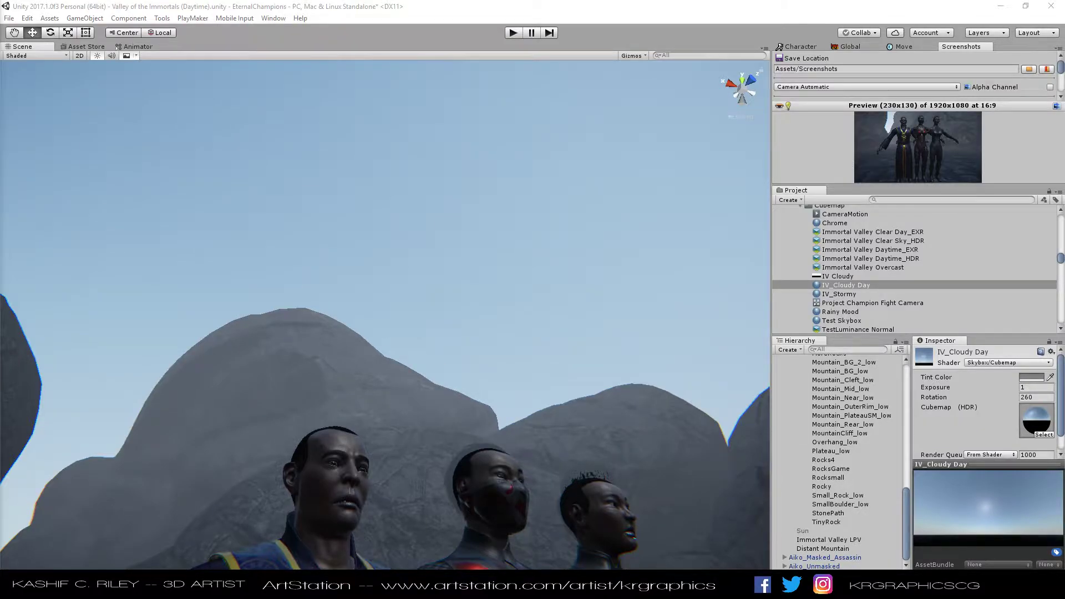
pyautogui.moveTo(253, 152); pyautogui.dragTo(264, 82)
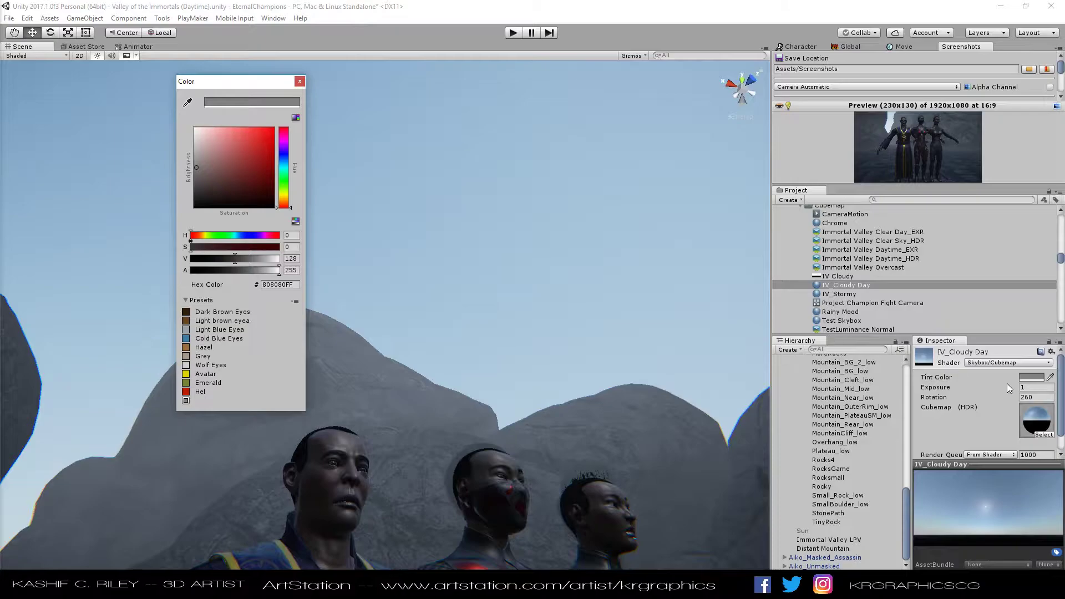
# - Try an exposure of 2 on the IV_Cloudy Day skybox material
pyautogui.click(1028, 389)
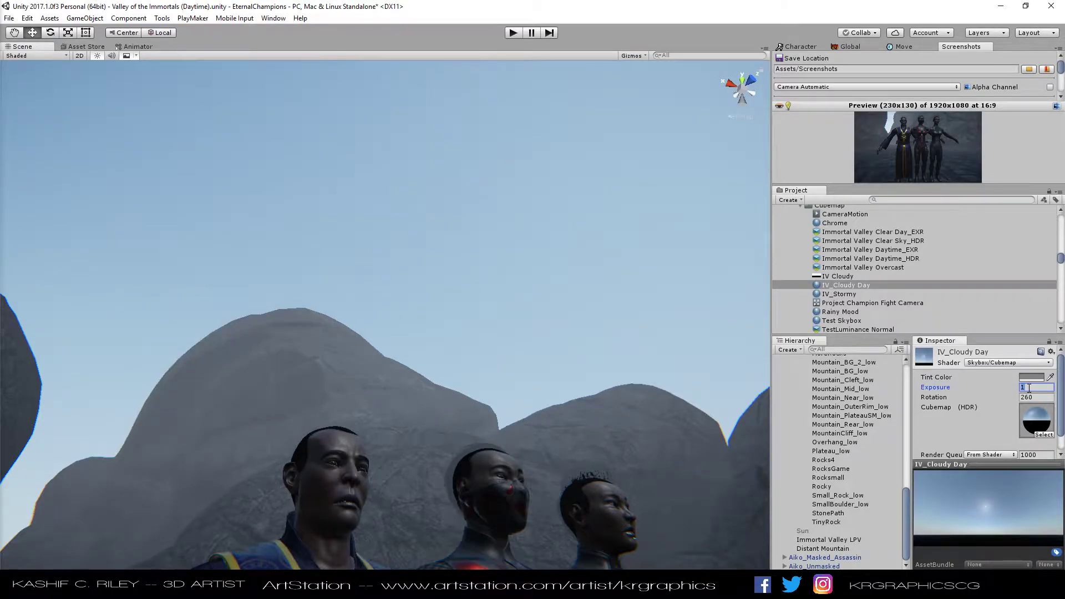
pyautogui.write('2')
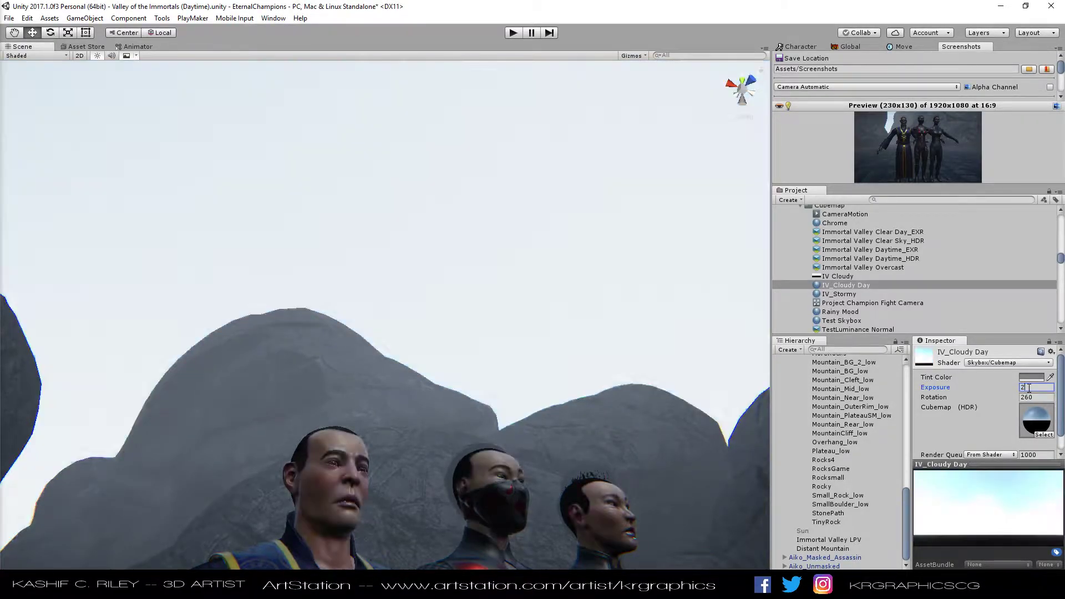
pyautogui.press('Return')
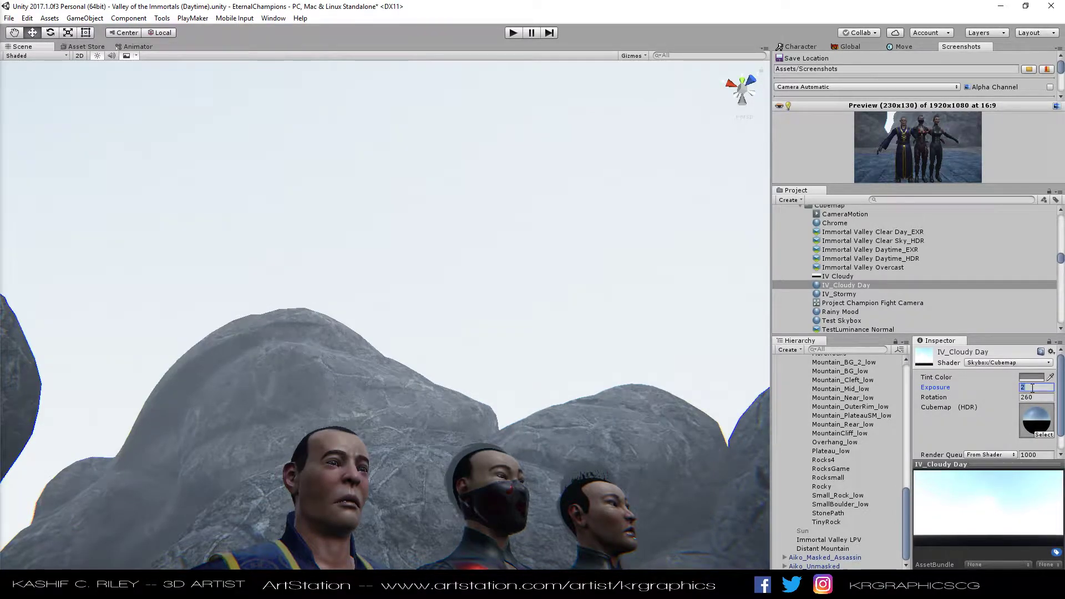
# - Set the exposure of the IV_Cloudy Day skybox material to 1.25
pyautogui.write('1.')
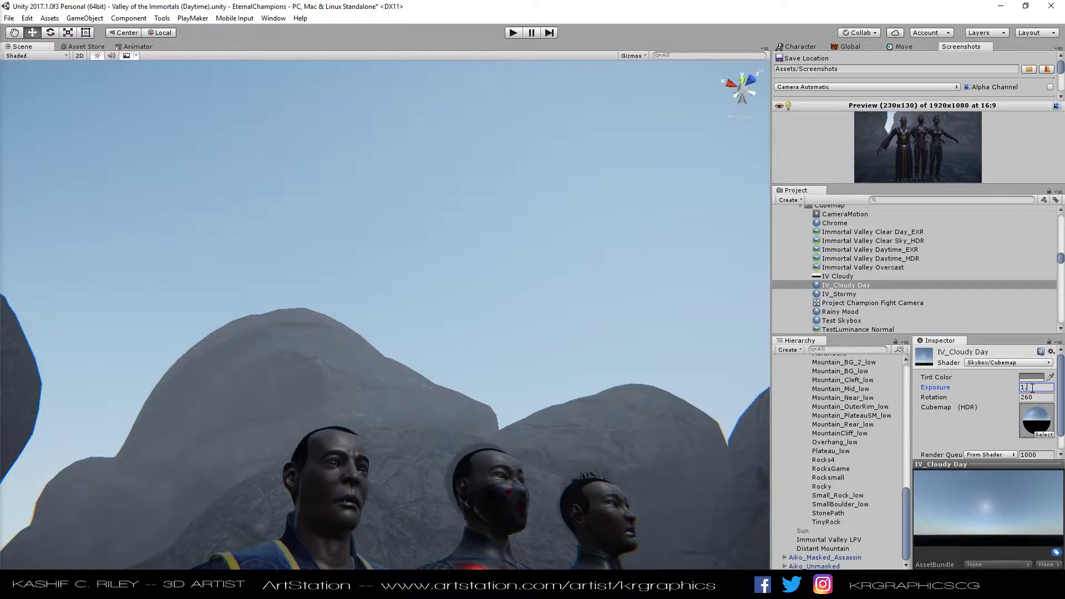
pyautogui.write('25')
pyautogui.press('Tab')
# - With the sun in the sky in view, try lowering the skybox material's exposure to about 0.04
pyautogui.moveTo(584, 277); pyautogui.dragTo(904, 258)
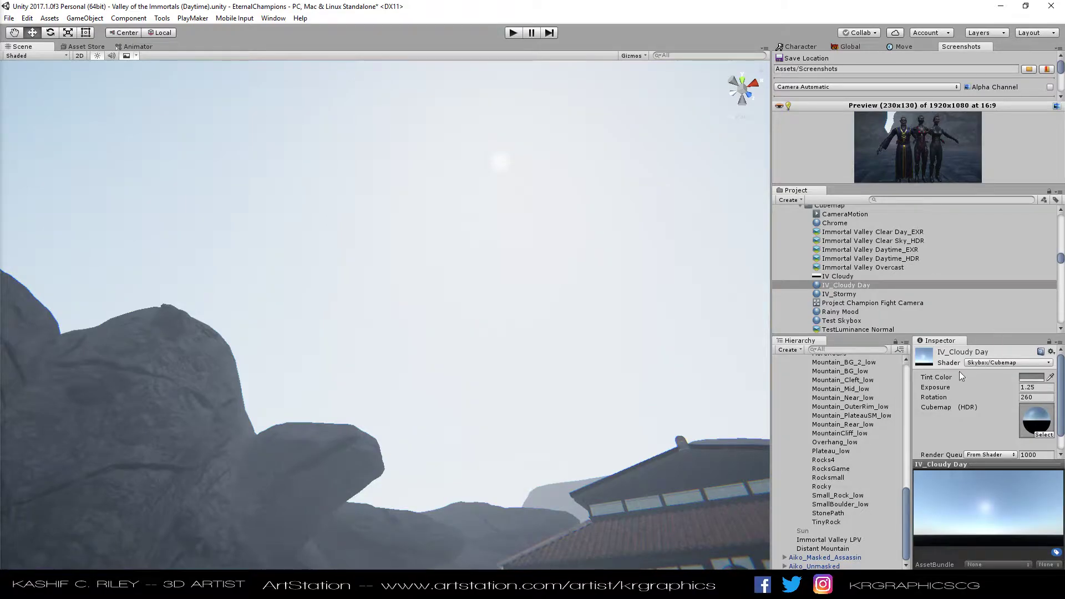
pyautogui.click(937, 387)
pyautogui.moveTo(933, 387); pyautogui.dragTo(913, 391)
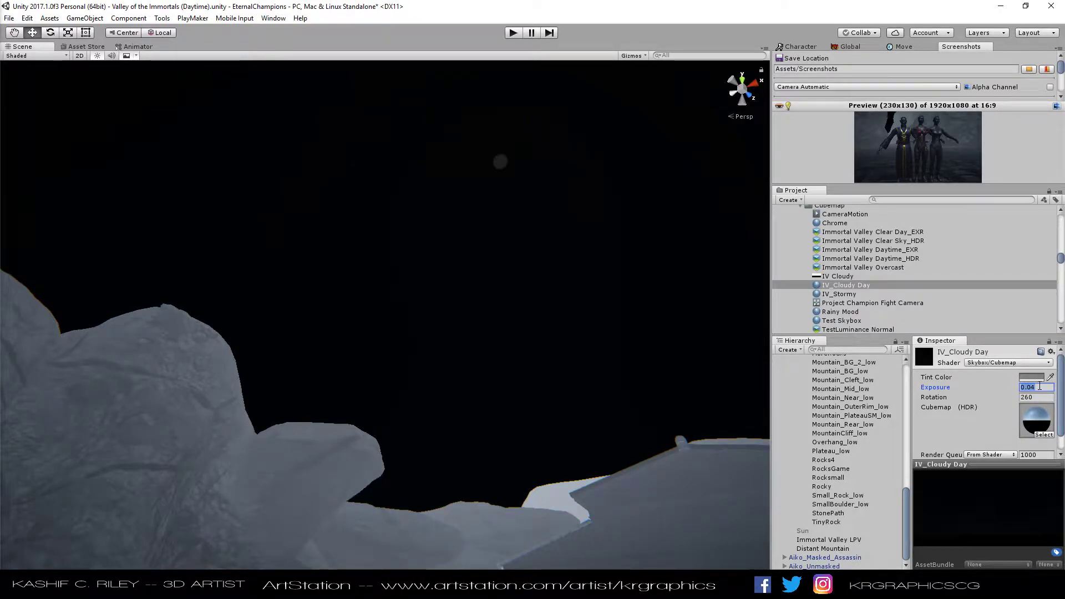
# - Restore the IV_Cloudy Day skybox exposure to 1.25
pyautogui.write('1.')
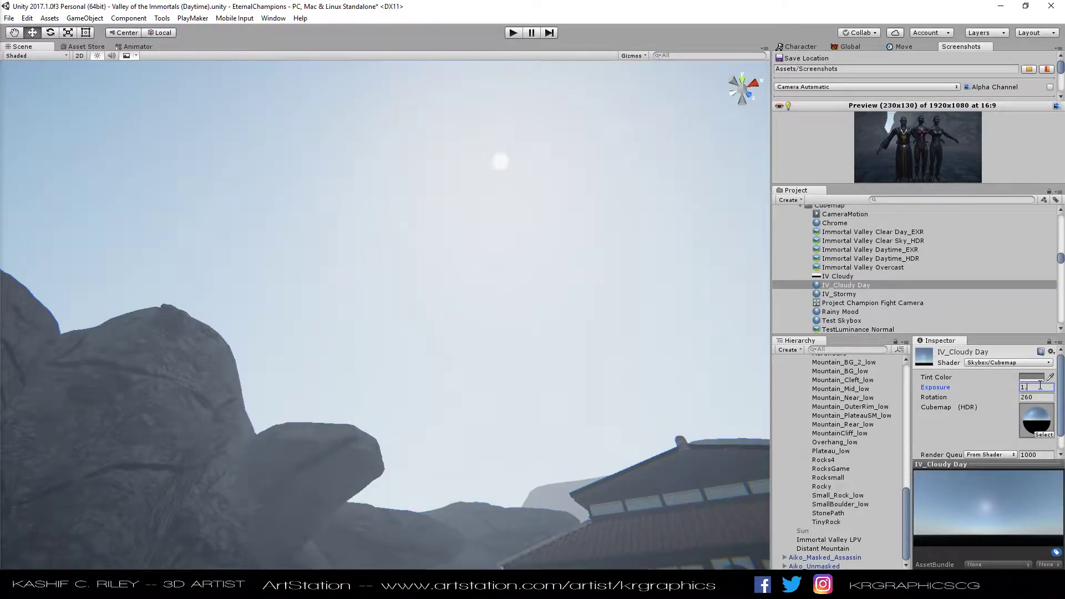
pyautogui.write('25')
pyautogui.moveTo(597, 282); pyautogui.dragTo(509, 317)
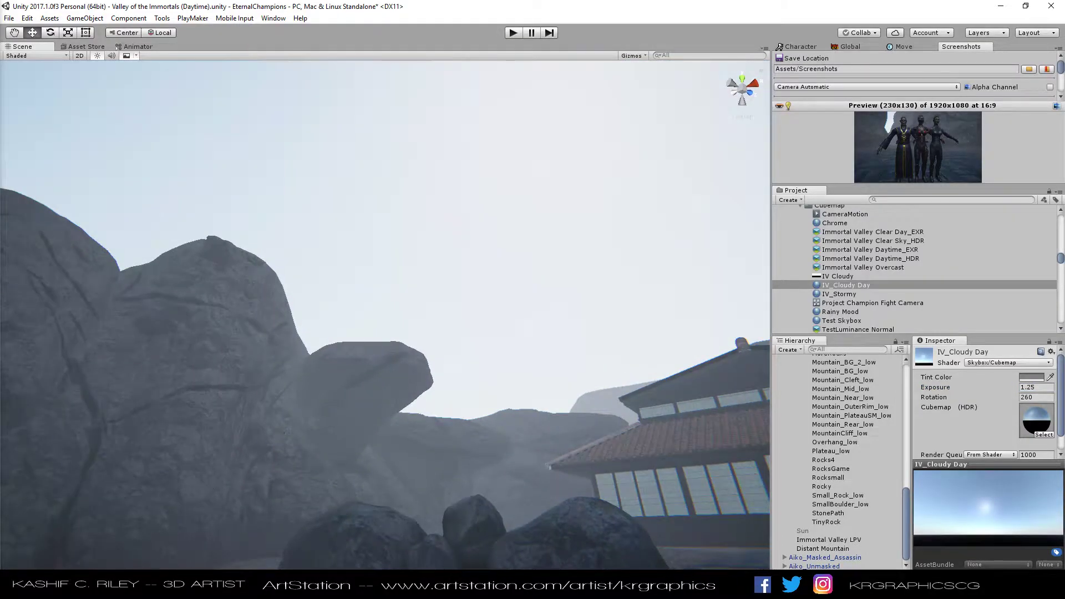
# - Switch to Photoshop and set the first color readout of the Info display to 32-bit (0.0-1.0)
pyautogui.hotkey('alt', 'Tab')
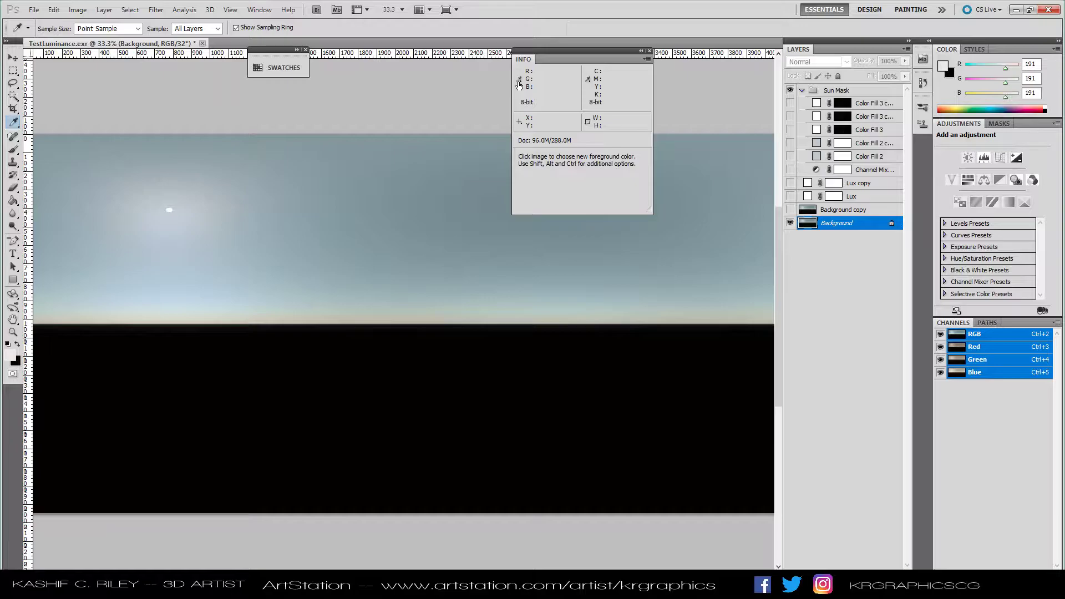
pyautogui.click(519, 82)
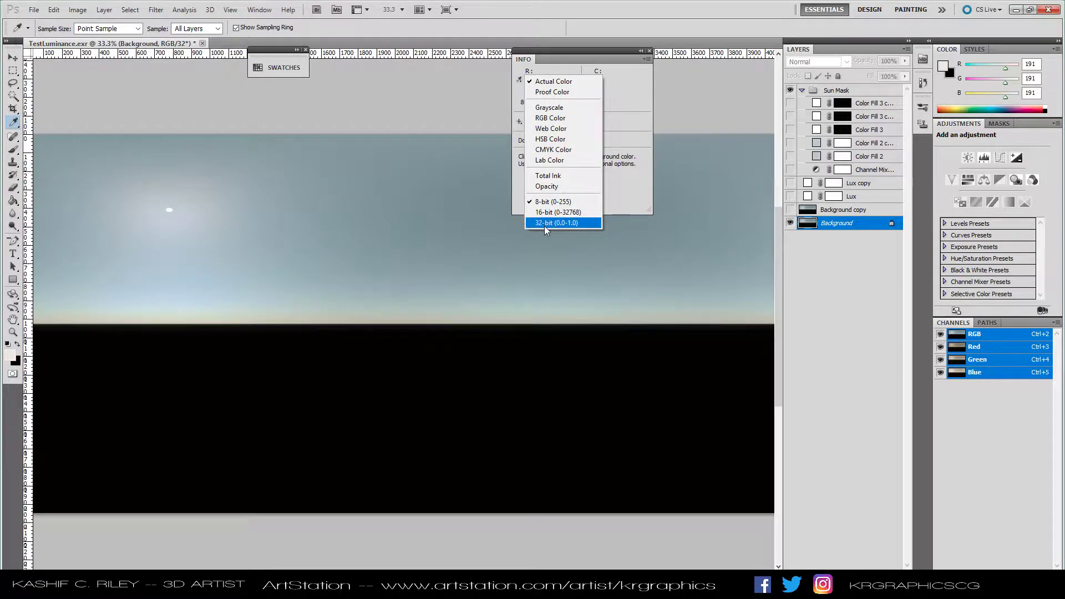
pyautogui.click(546, 227)
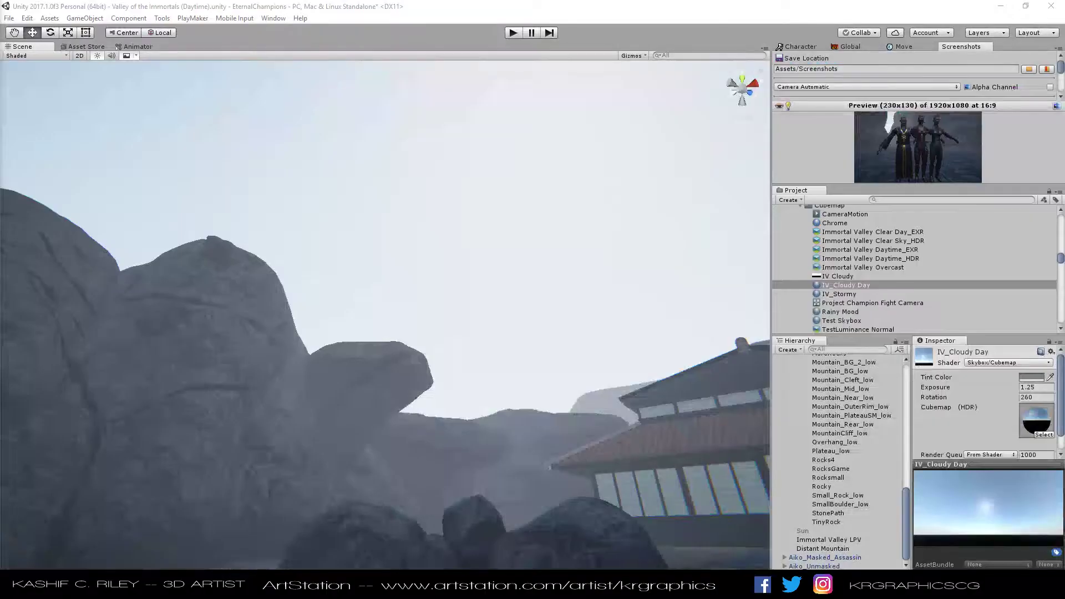
pyautogui.moveTo(410, 379); pyautogui.dragTo(359, 378)
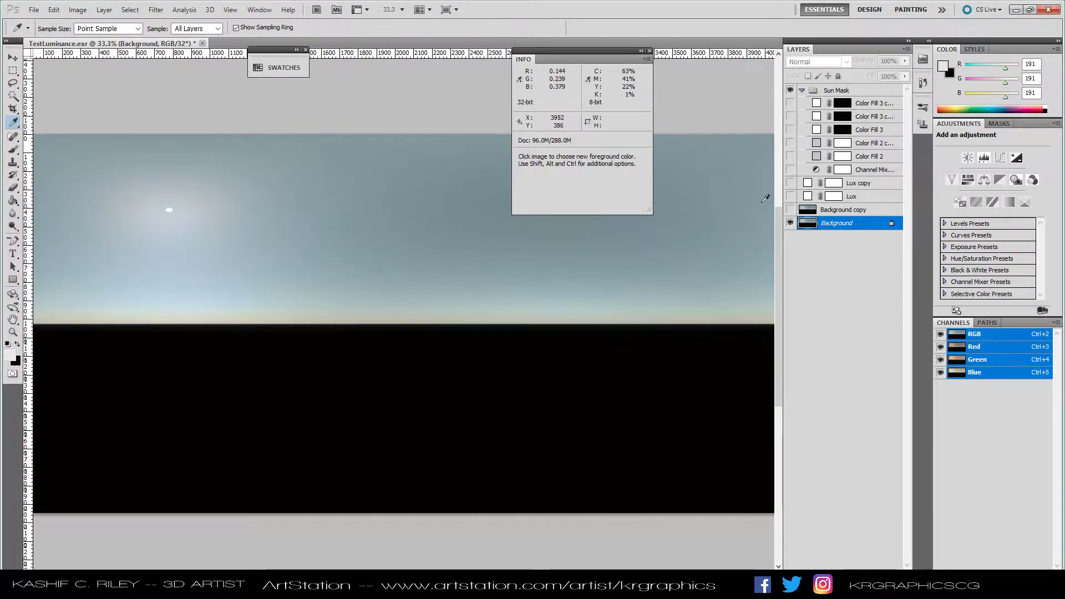
# - Make the Lux fill layer visible and set the 32-bit red, green and blue values of its solid color to 8
pyautogui.click(789, 197)
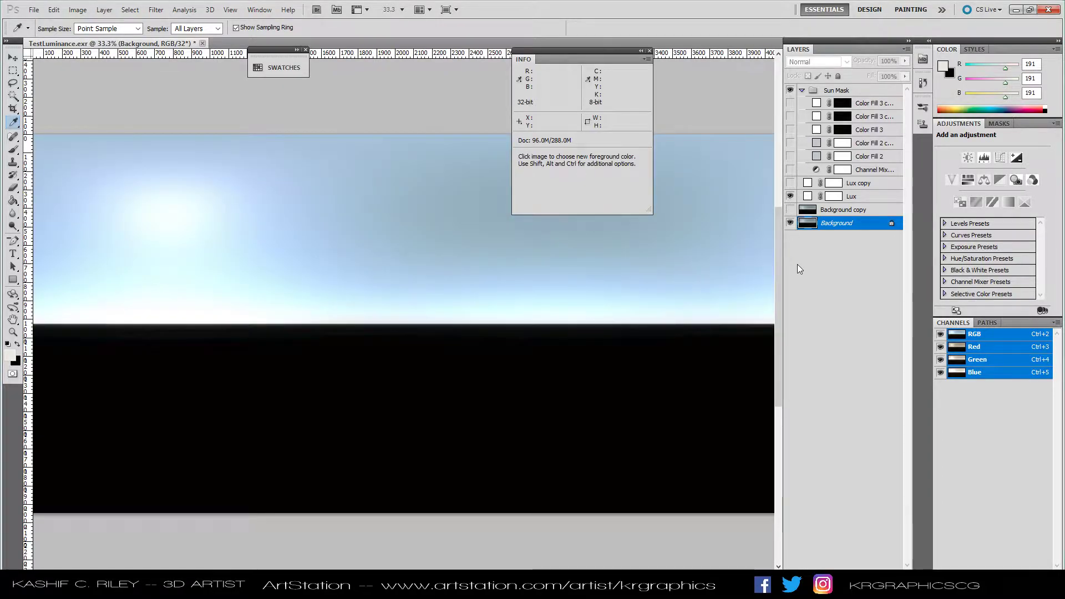
pyautogui.click(856, 198)
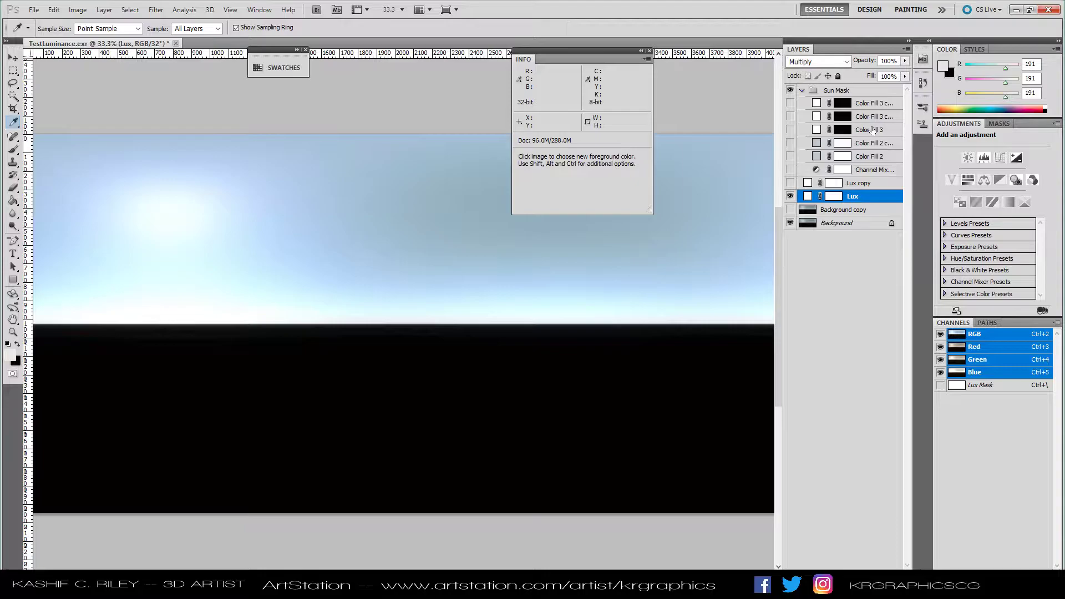
pyautogui.doubleClick(808, 195)
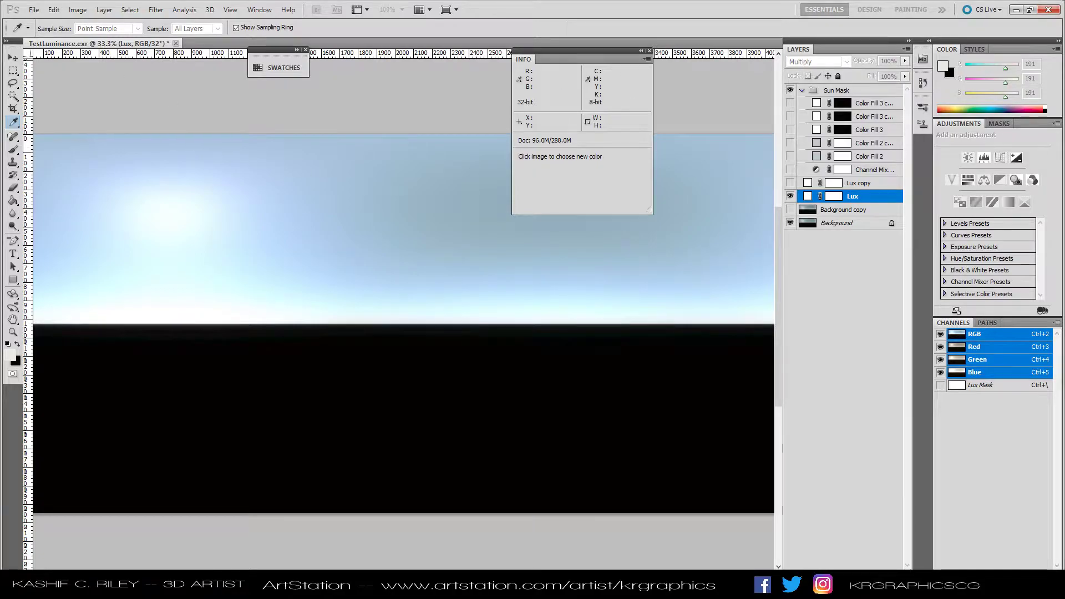
pyautogui.moveTo(143, 141); pyautogui.dragTo(285, 107)
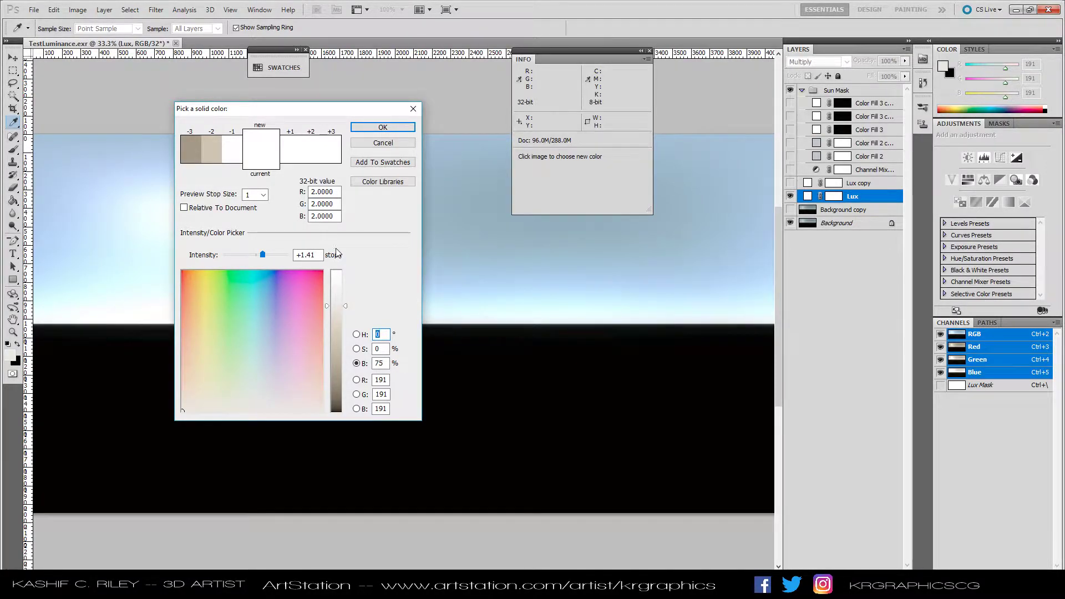
pyautogui.click(337, 192)
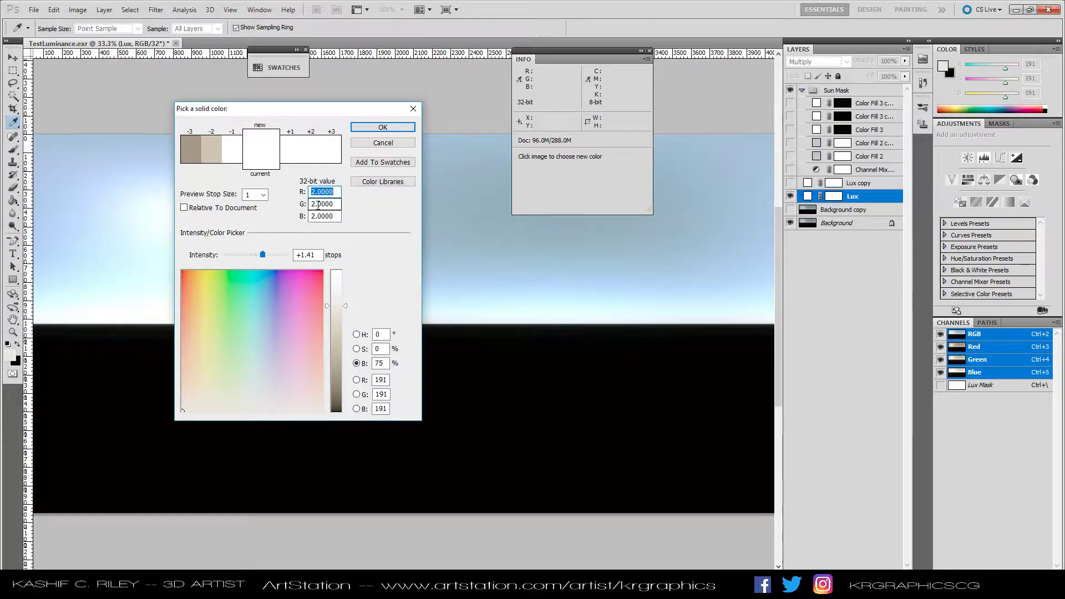
pyautogui.moveTo(324, 111); pyautogui.dragTo(511, 150)
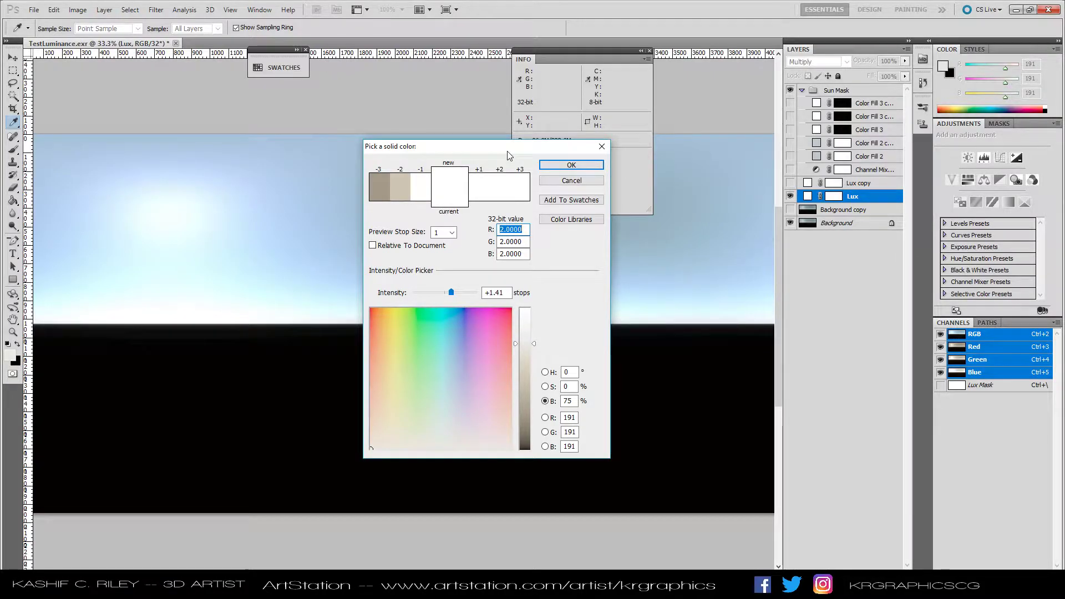
pyautogui.write('8')
pyautogui.press('Tab')
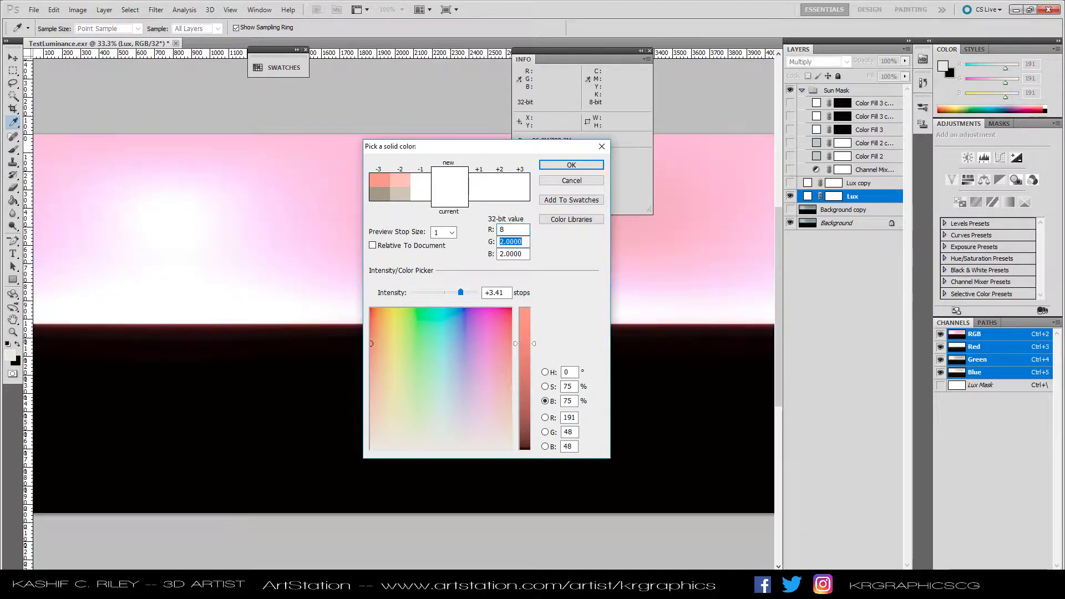
pyautogui.write('8')
pyautogui.press('Tab')
pyautogui.write('8')
pyautogui.press('Tab')
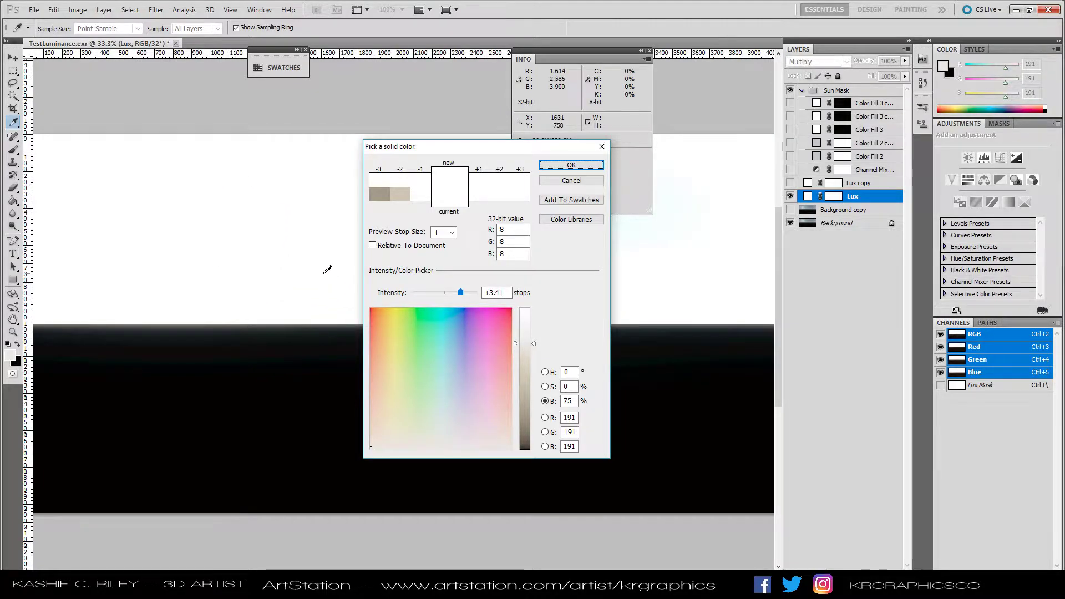
# - Try lowering the 32-bit red, green and blue values of the Lux fill's solid color to 3
pyautogui.doubleClick(501, 229)
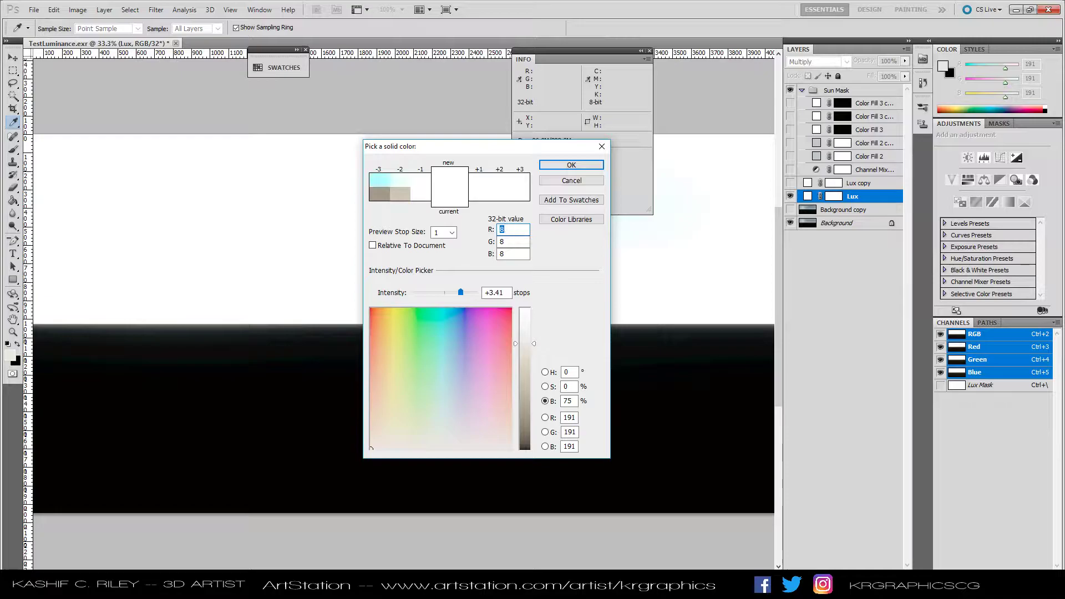
pyautogui.write('3')
pyautogui.press('Tab')
pyautogui.write('3')
pyautogui.press('Tab')
pyautogui.write('3')
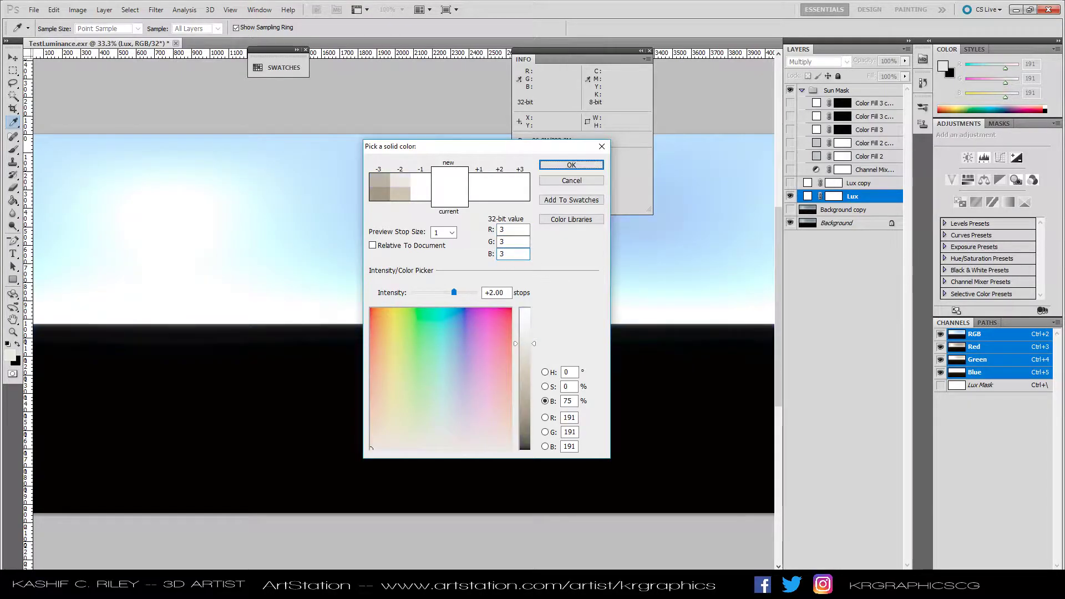
# - Set the 32-bit red, green and blue values of the Lux layer's solid color to 2 and apply the color
pyautogui.click(505, 230)
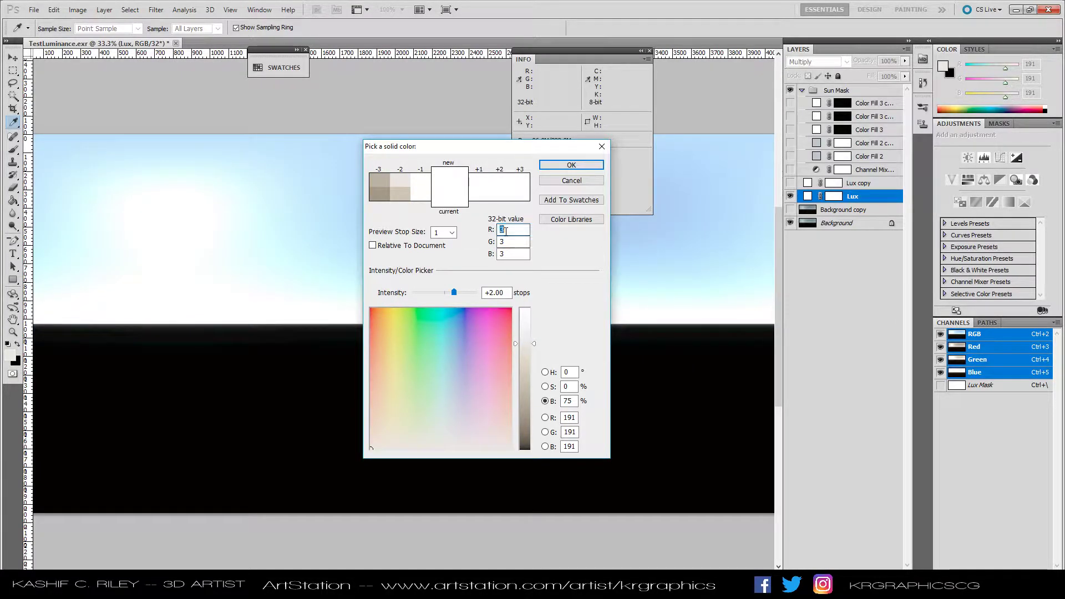
pyautogui.write('2')
pyautogui.press('Tab')
pyautogui.write('2')
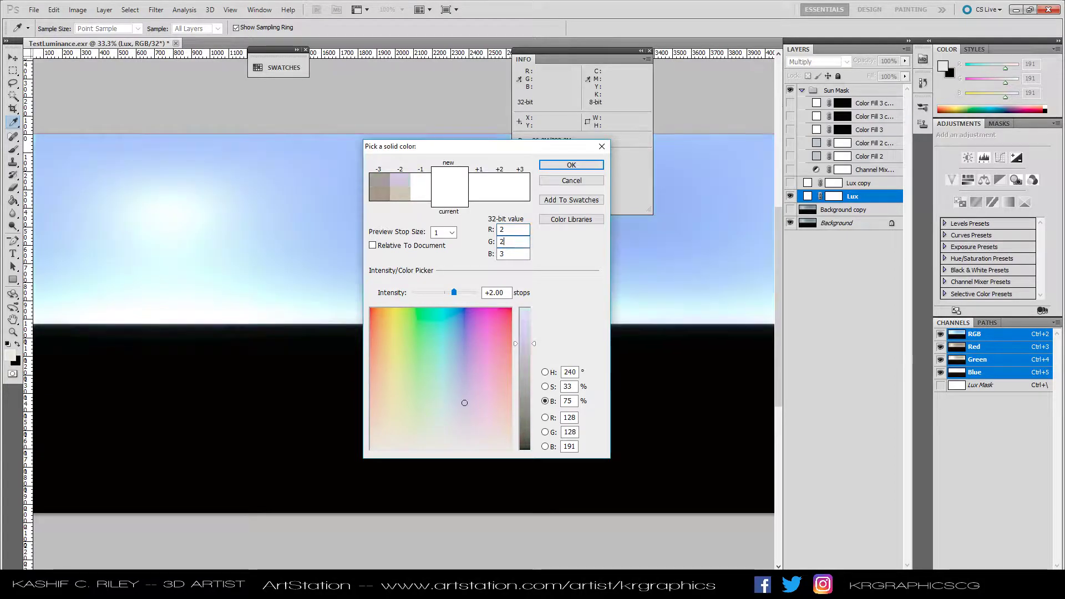
pyautogui.press('Tab')
pyautogui.write('2')
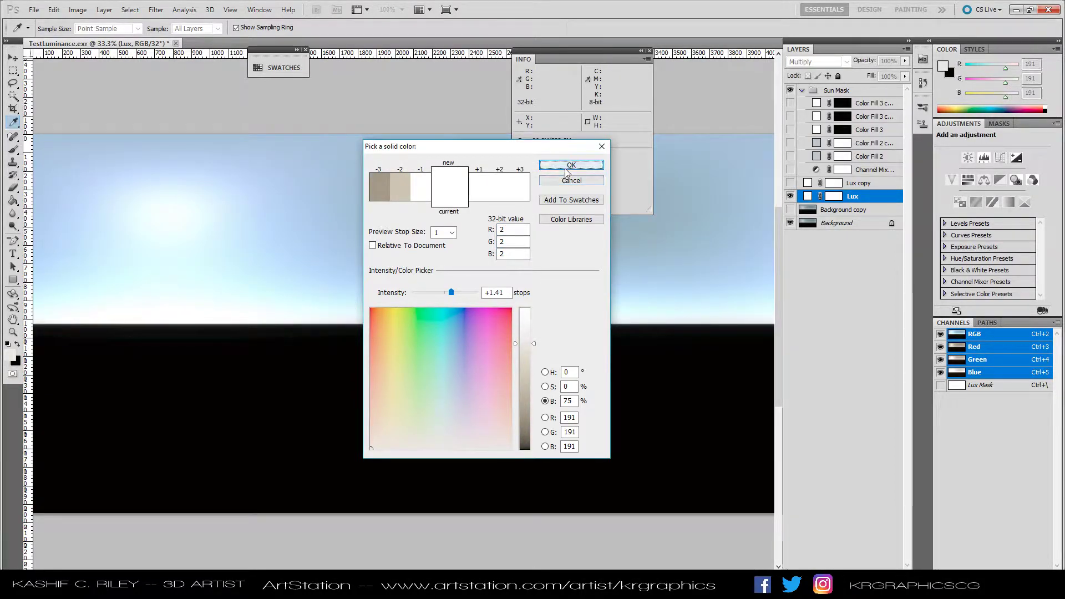
pyautogui.click(571, 165)
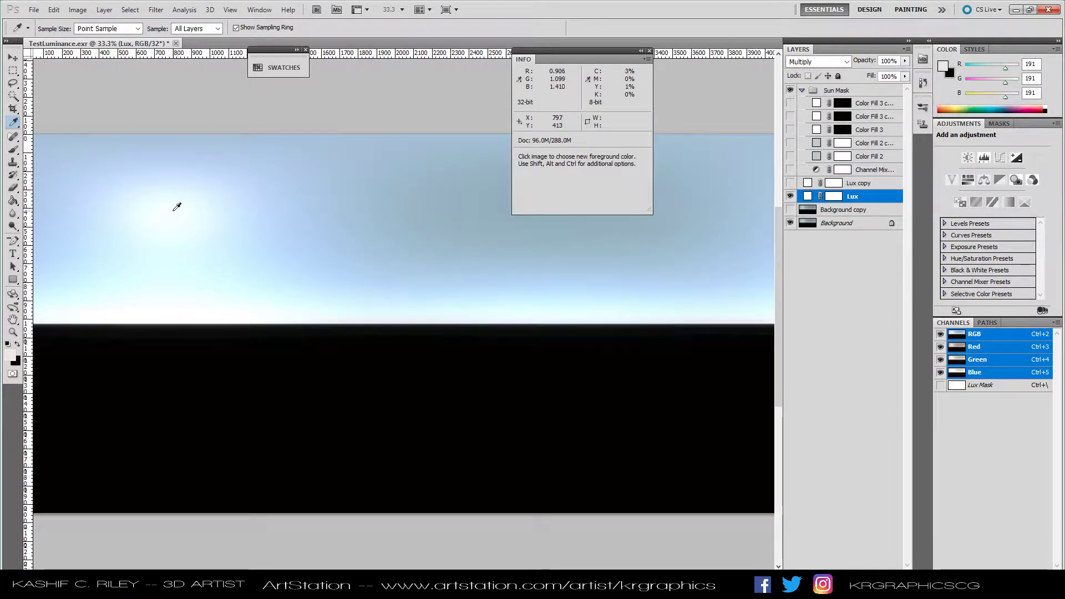
# - With the Background layer selected, save the image in OpenEXR format over the recent file TestLuminance Normal.exr
pyautogui.click(833, 227)
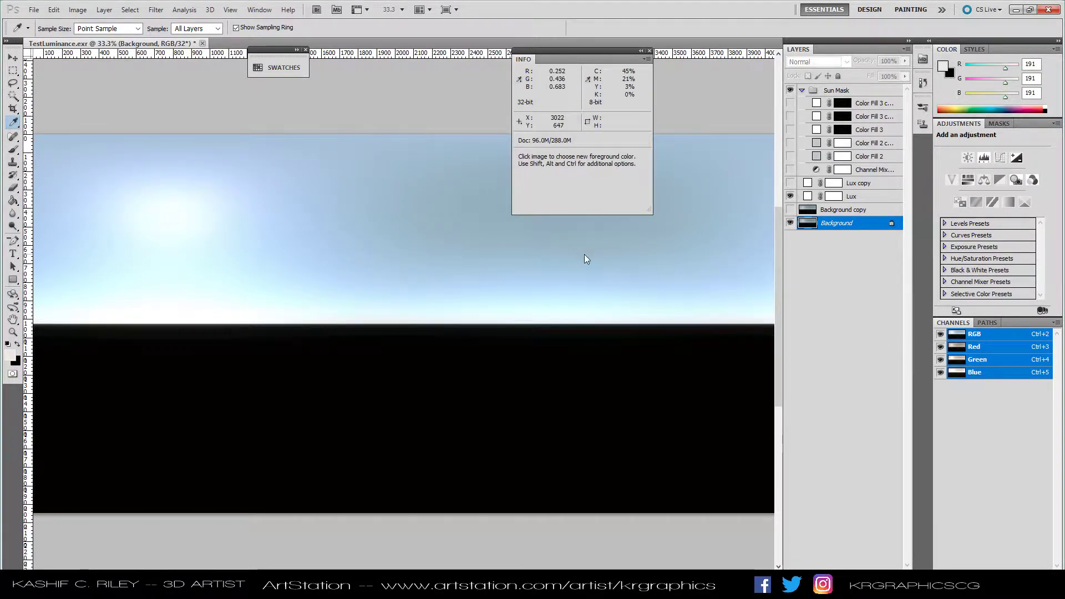
pyautogui.click(39, 13)
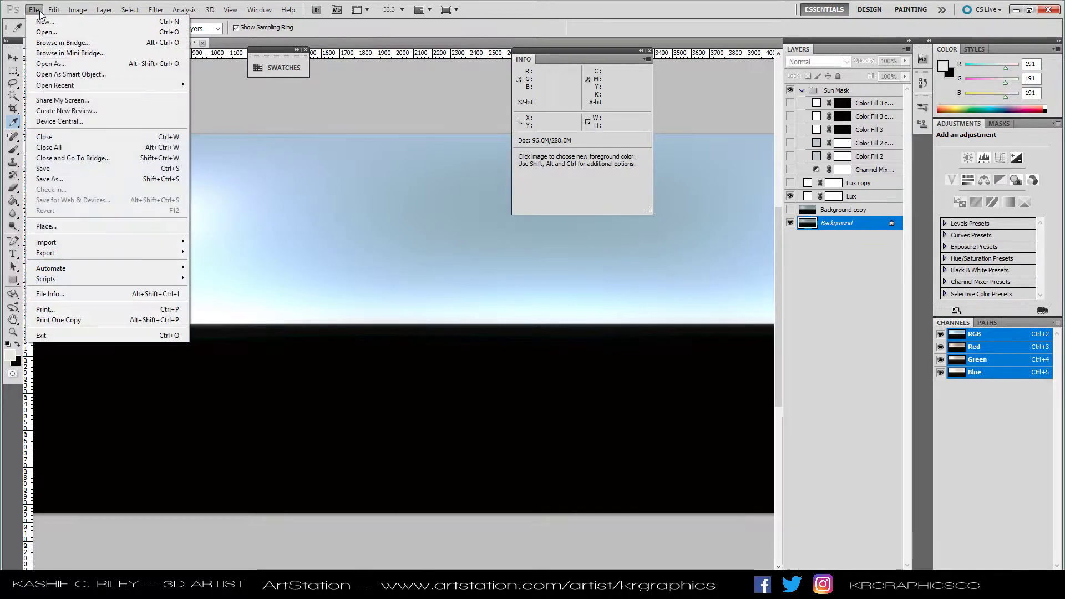
pyautogui.click(62, 180)
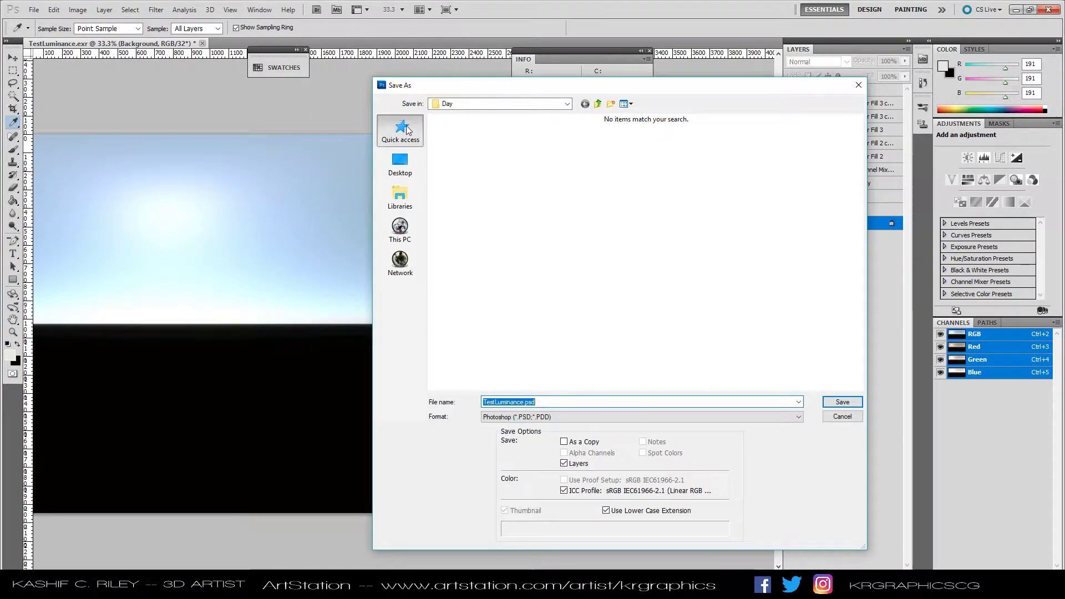
pyautogui.click(407, 129)
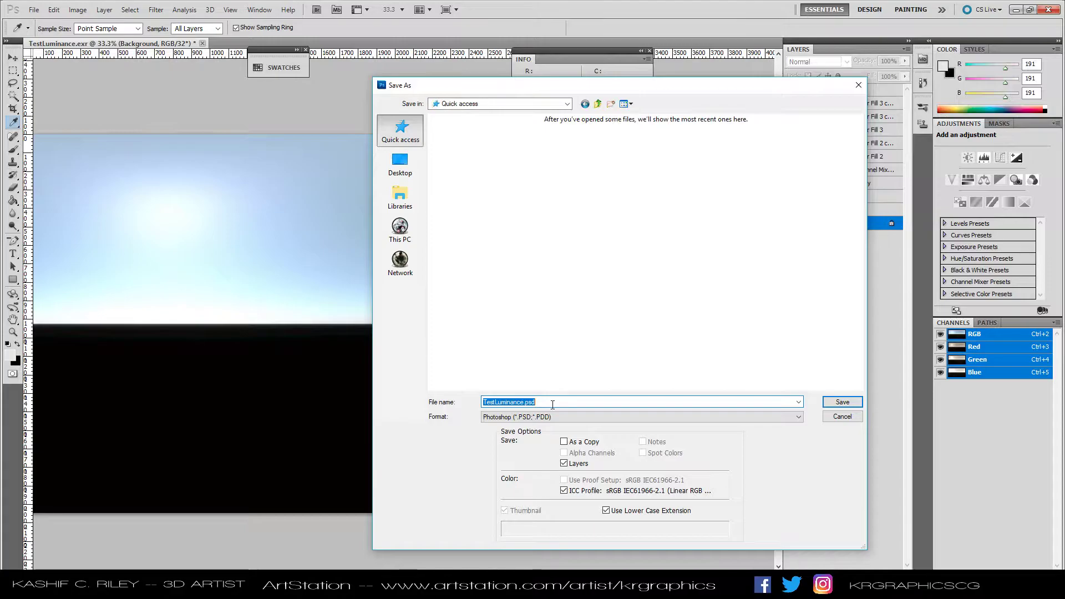
pyautogui.click(519, 417)
pyautogui.click(516, 450)
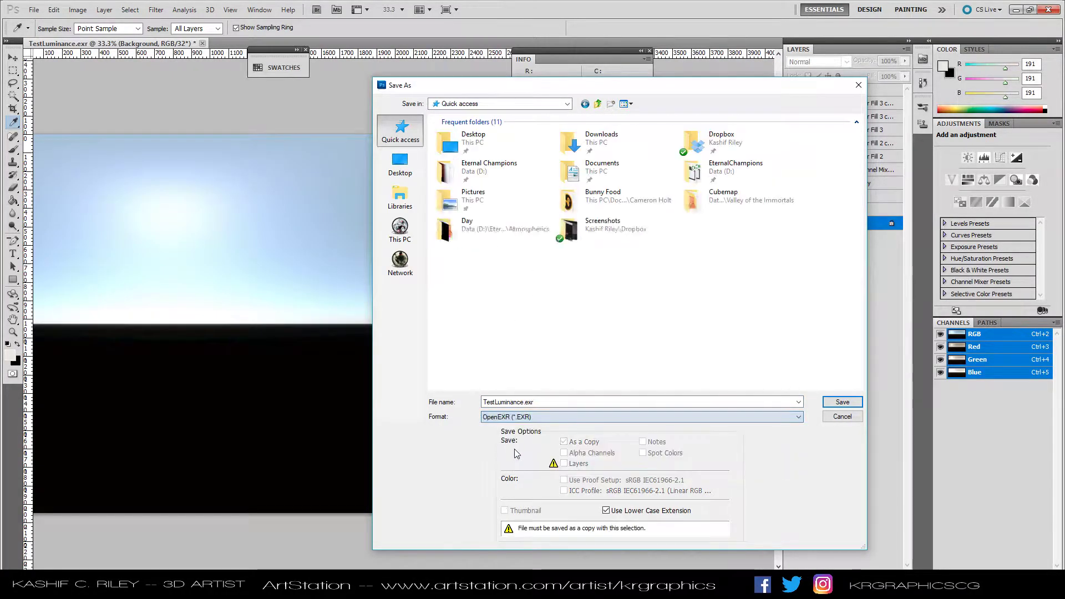
pyautogui.click(499, 271)
pyautogui.click(843, 402)
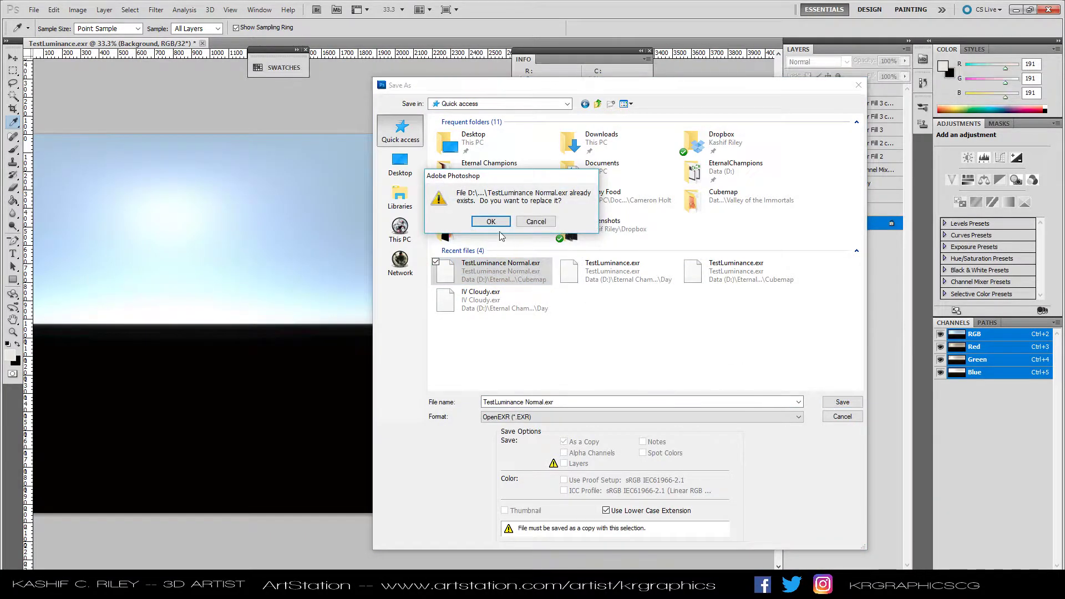
pyautogui.click(491, 221)
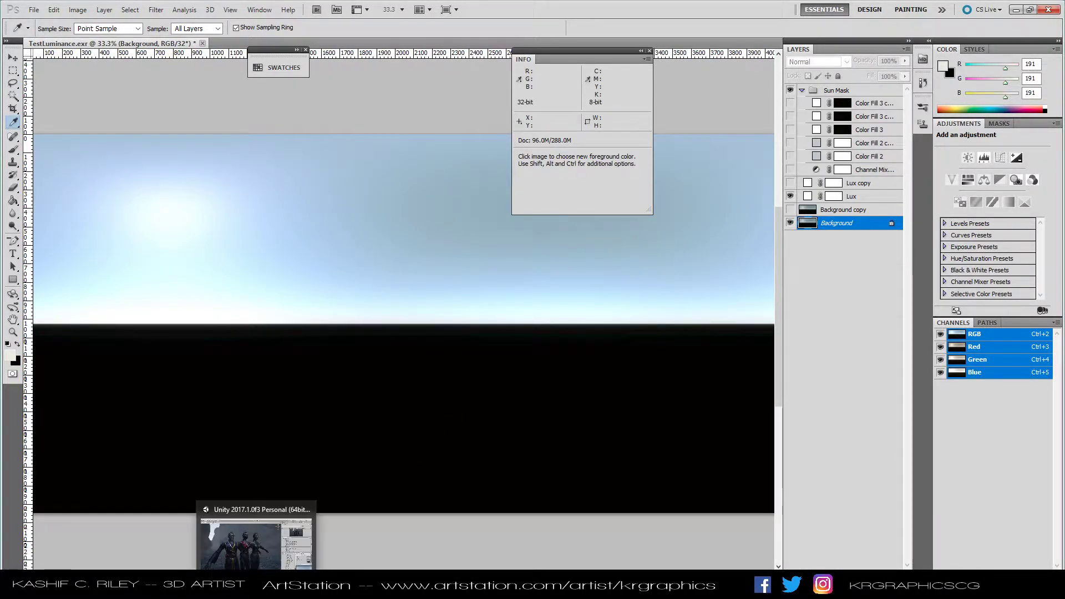
# - Switch to Unity and examine the lighting on the three characters and the sky above the mountains
pyautogui.click(257, 532)
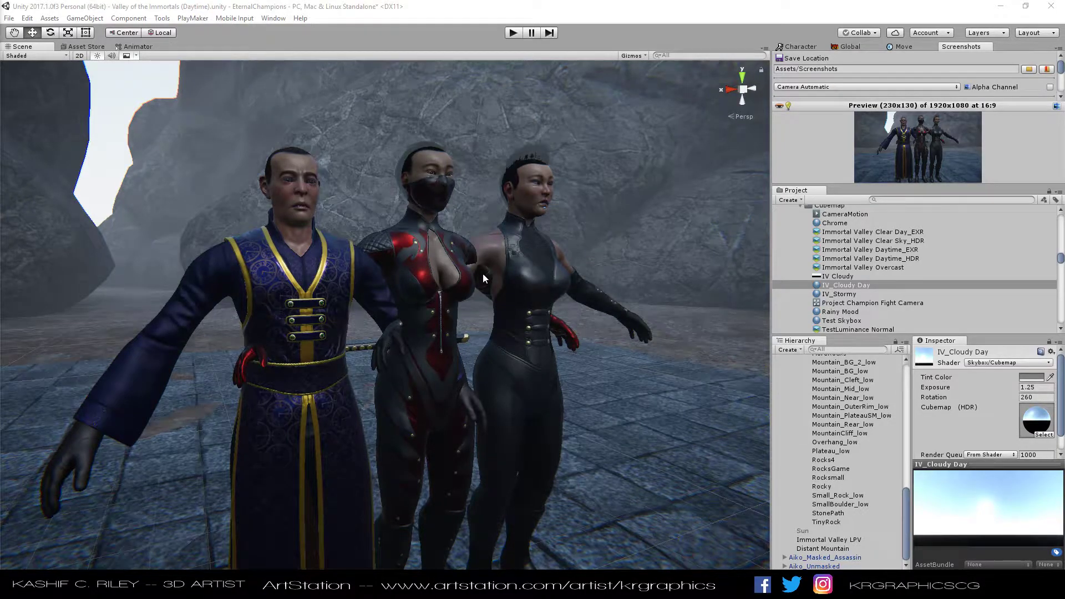
pyautogui.moveTo(481, 267); pyautogui.dragTo(457, 272)
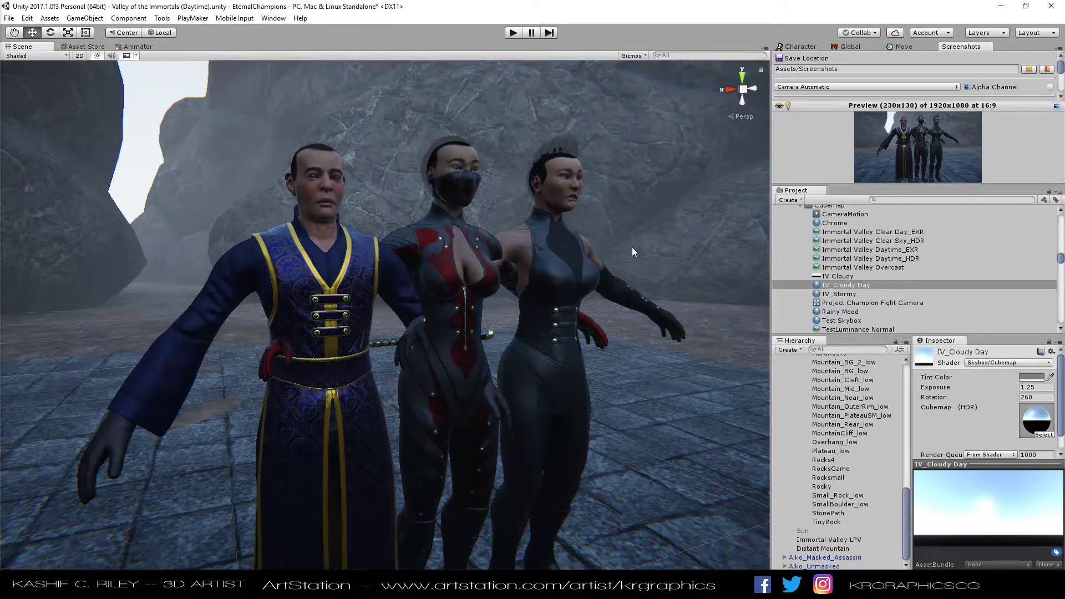
pyautogui.moveTo(311, 224); pyautogui.dragTo(300, 135)
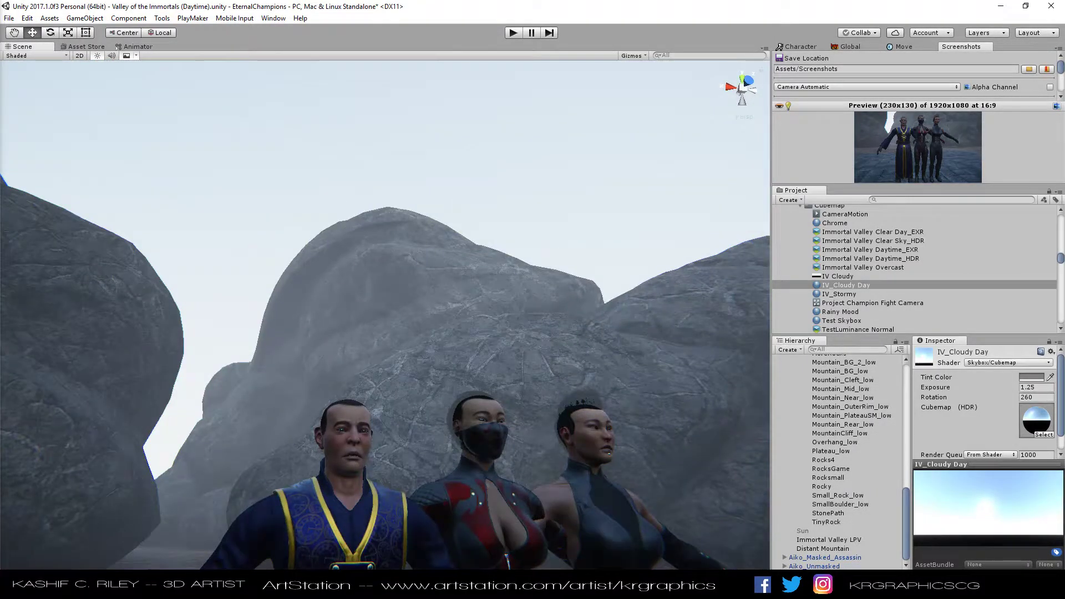
# - Switch to Photoshop, compare the sky with the Lux layer hidden and shown, and reduce that layer's opacity to 51%
pyautogui.click(94, 534)
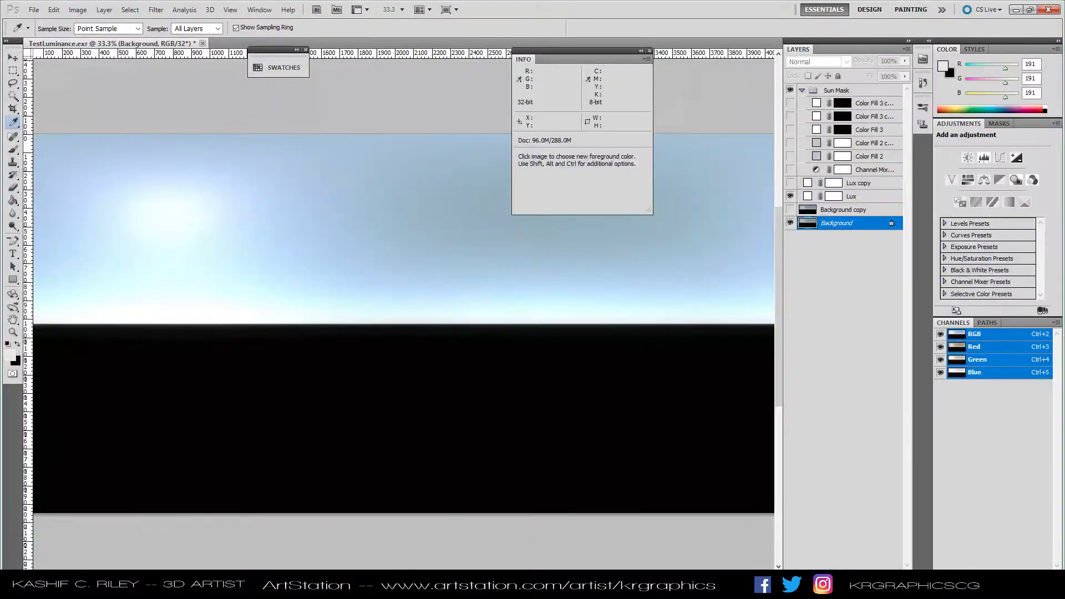
pyautogui.click(790, 196)
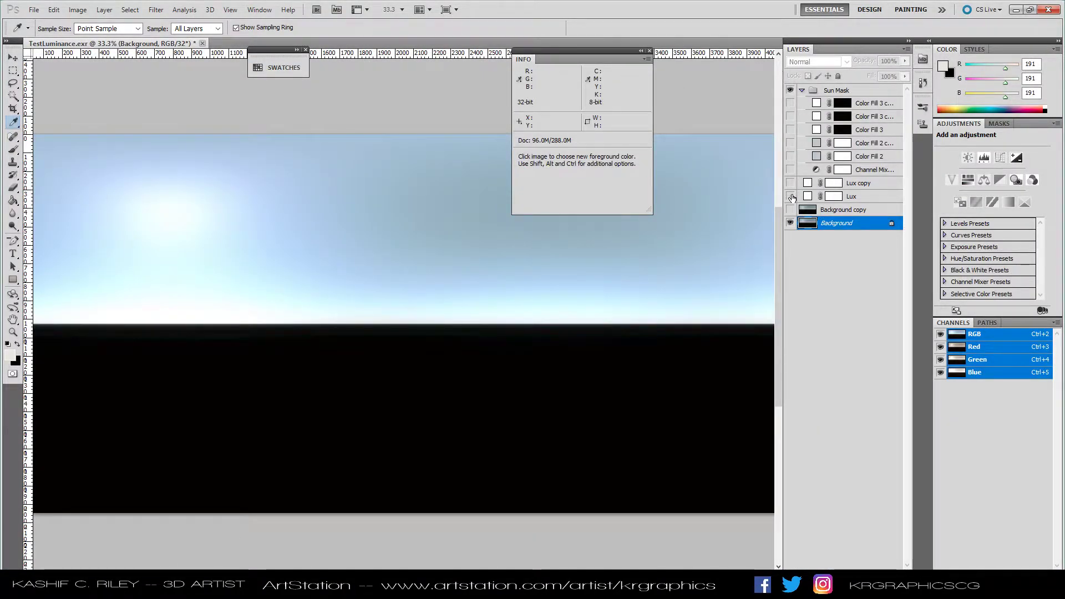
pyautogui.click(789, 196)
pyautogui.click(863, 203)
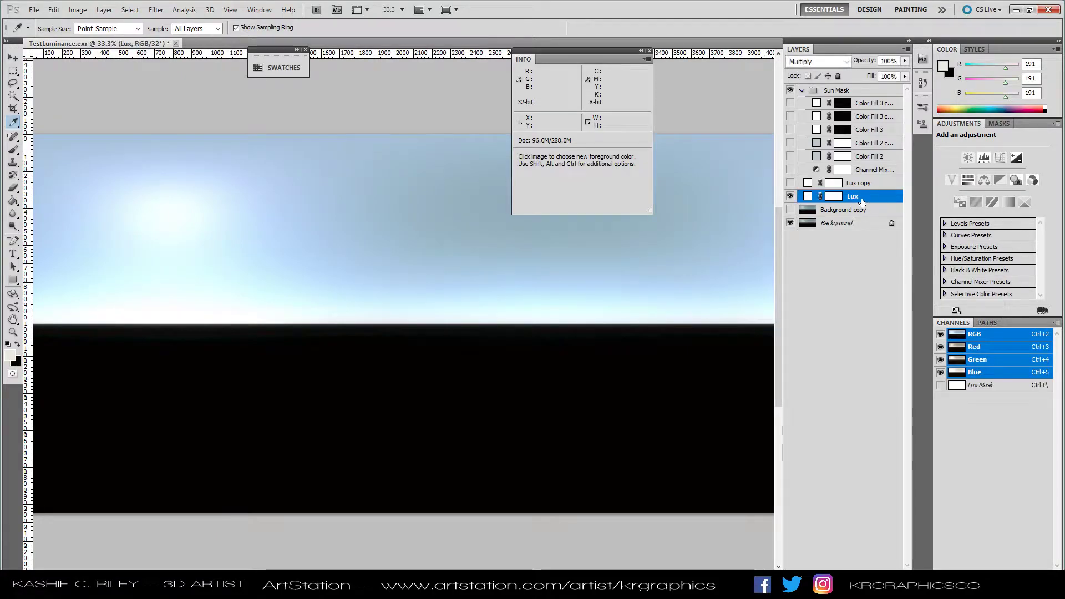
pyautogui.click(904, 61)
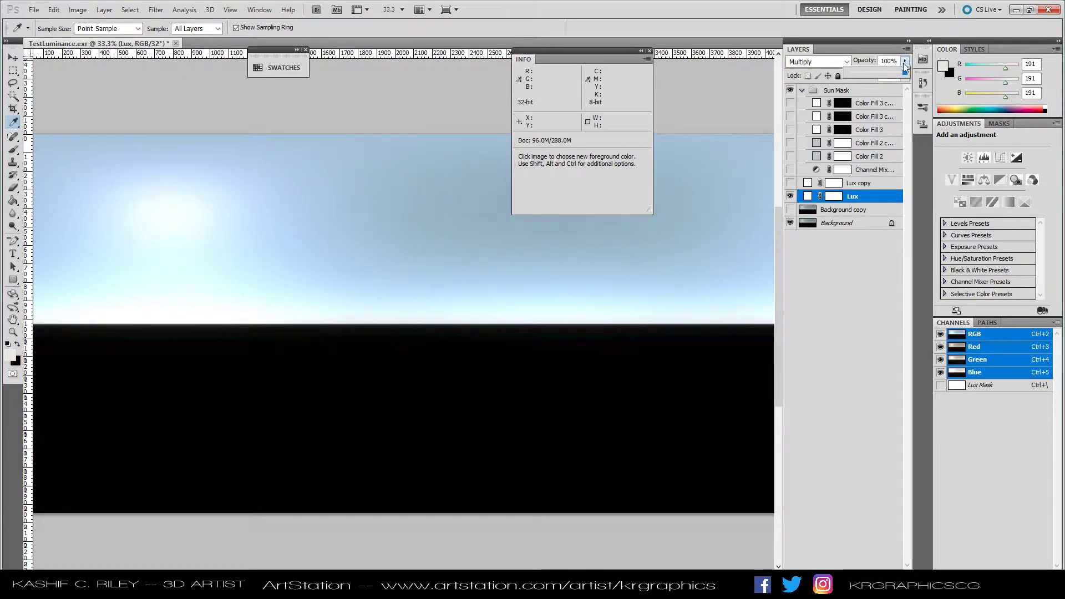
pyautogui.moveTo(902, 76); pyautogui.dragTo(878, 81)
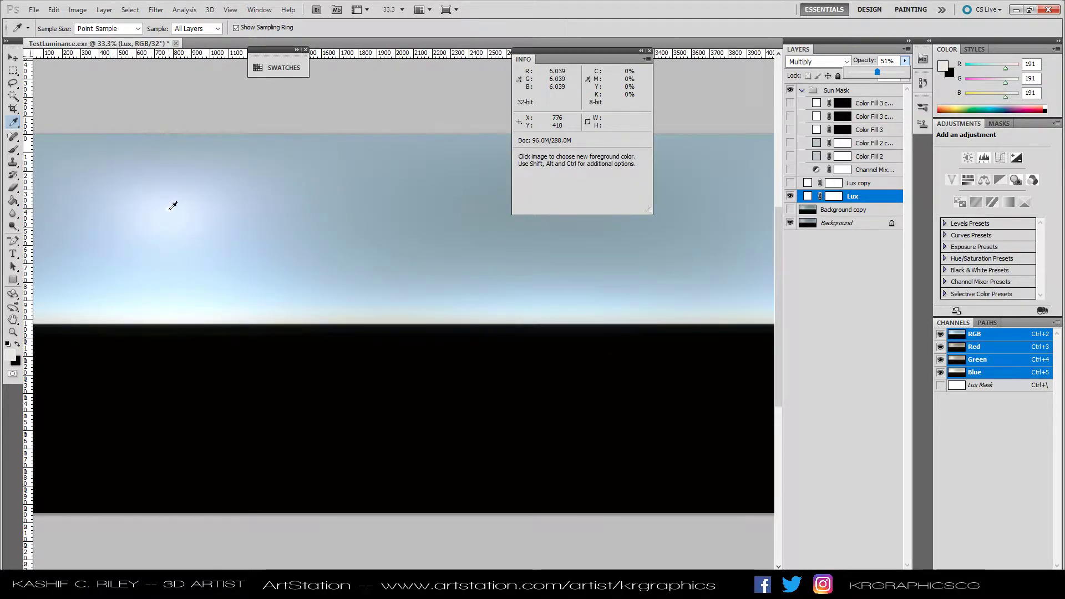
pyautogui.click(843, 316)
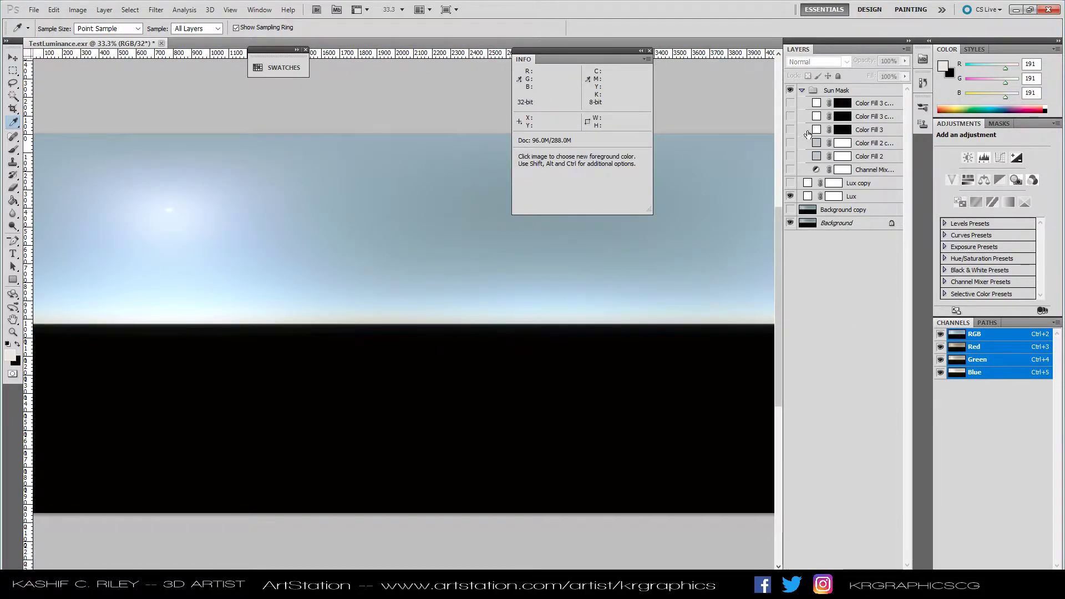
# - Make the Color Fill 3 and Color Fill 3 copy sun layers visible, viewing the Color Fill 3 mask on its own in between
pyautogui.click(790, 131)
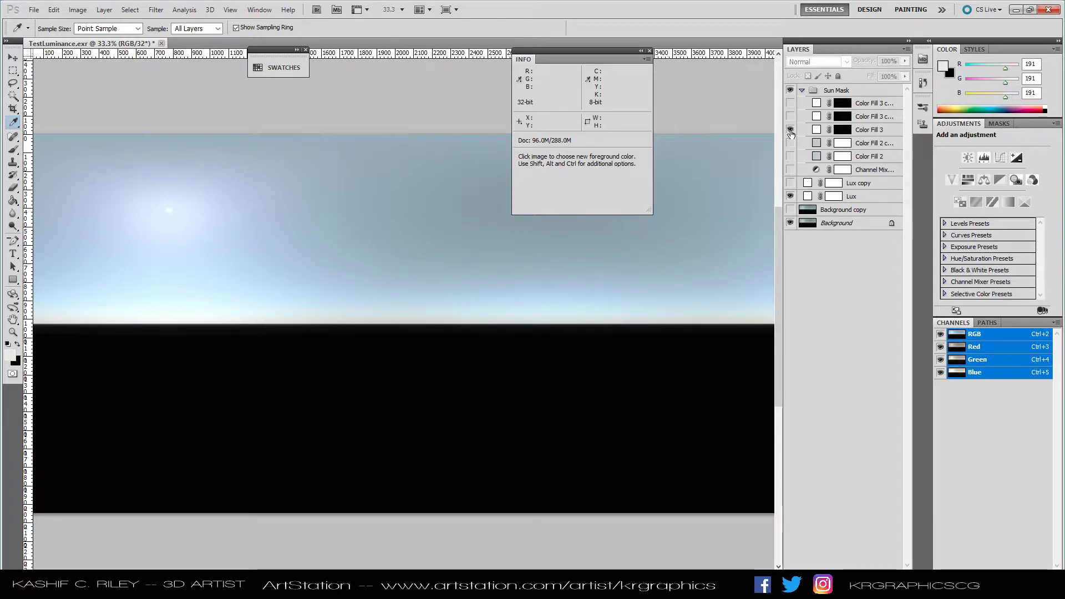
pyautogui.keyDown('alt'); pyautogui.click(841, 131); pyautogui.keyUp('alt')
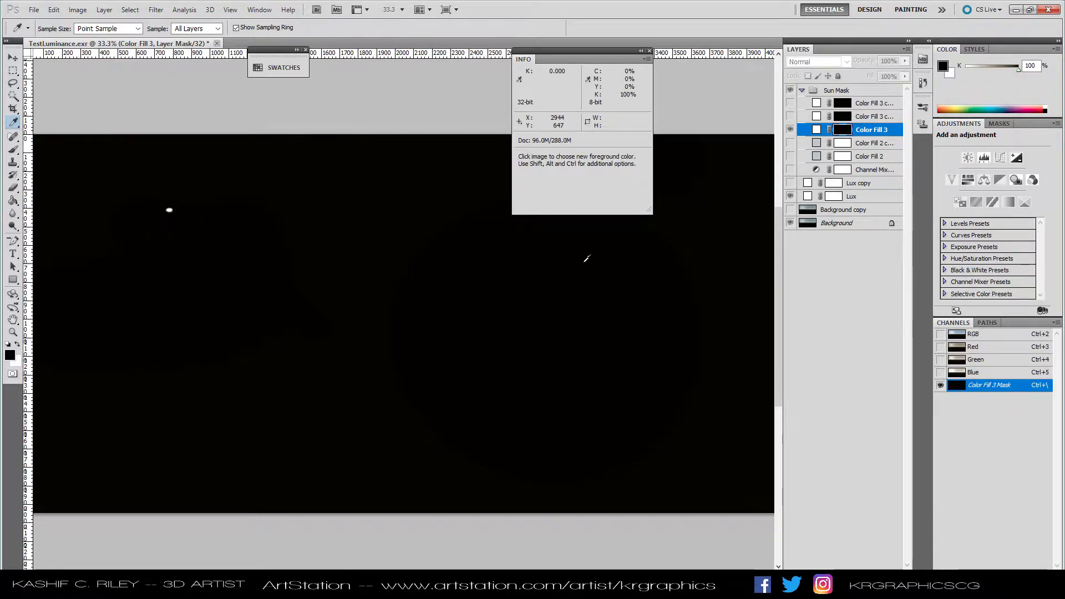
pyautogui.click(838, 223)
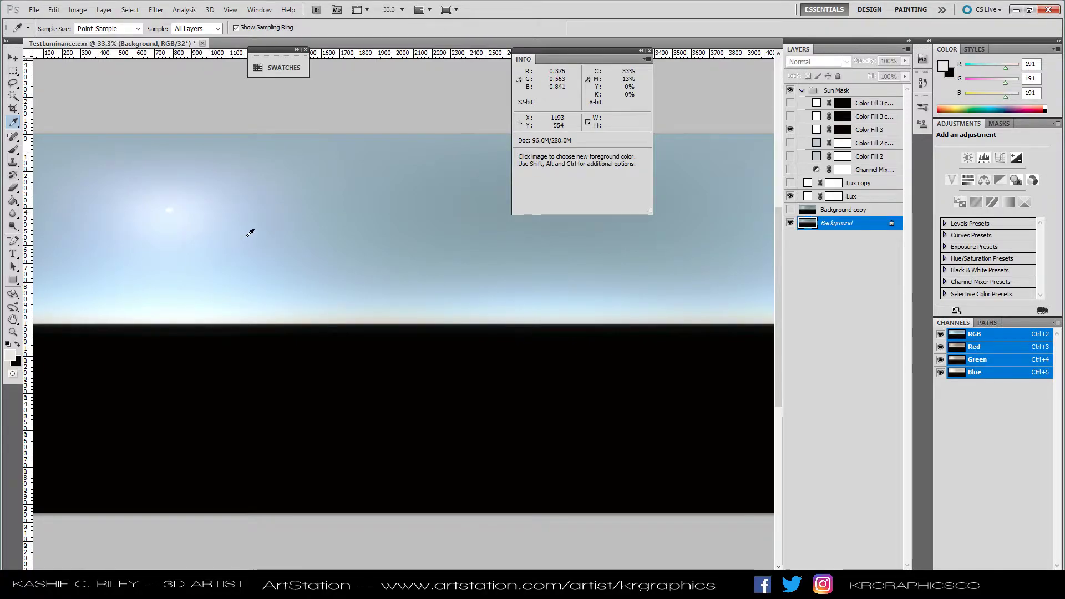
pyautogui.click(789, 117)
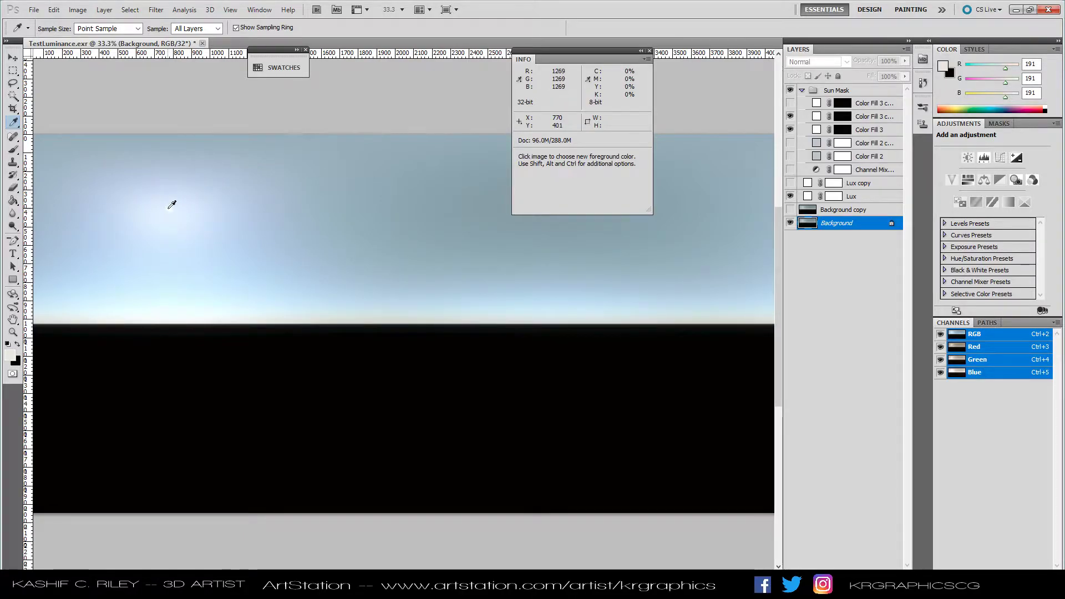
# - Set the solid color intensity of the Color Fill 3 layer to about +7.01 stops and apply it
pyautogui.click(817, 131)
pyautogui.doubleClick(817, 130)
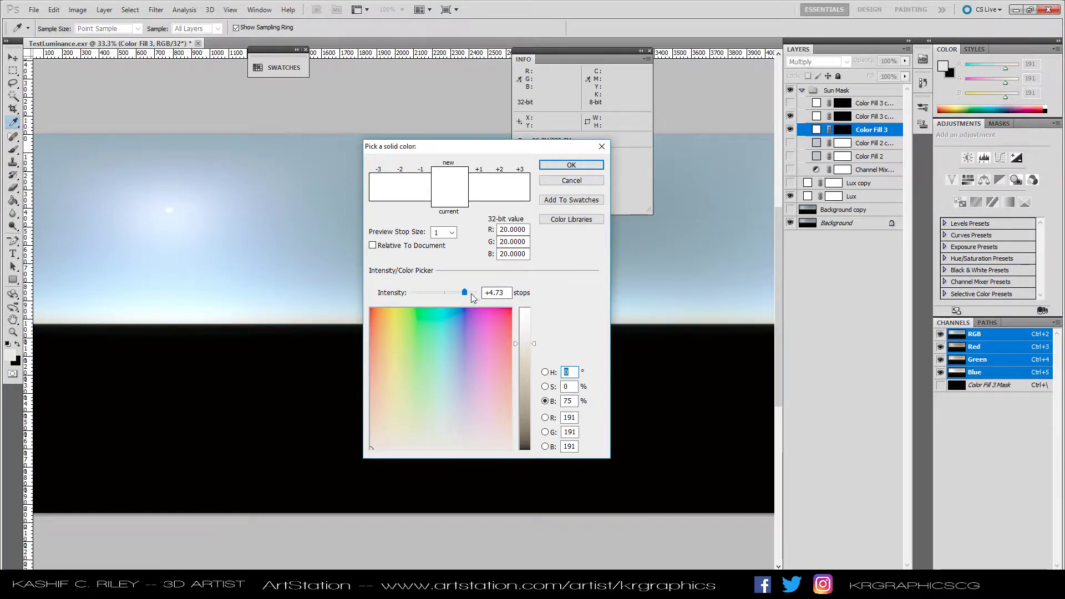
pyautogui.moveTo(465, 295); pyautogui.dragTo(478, 297)
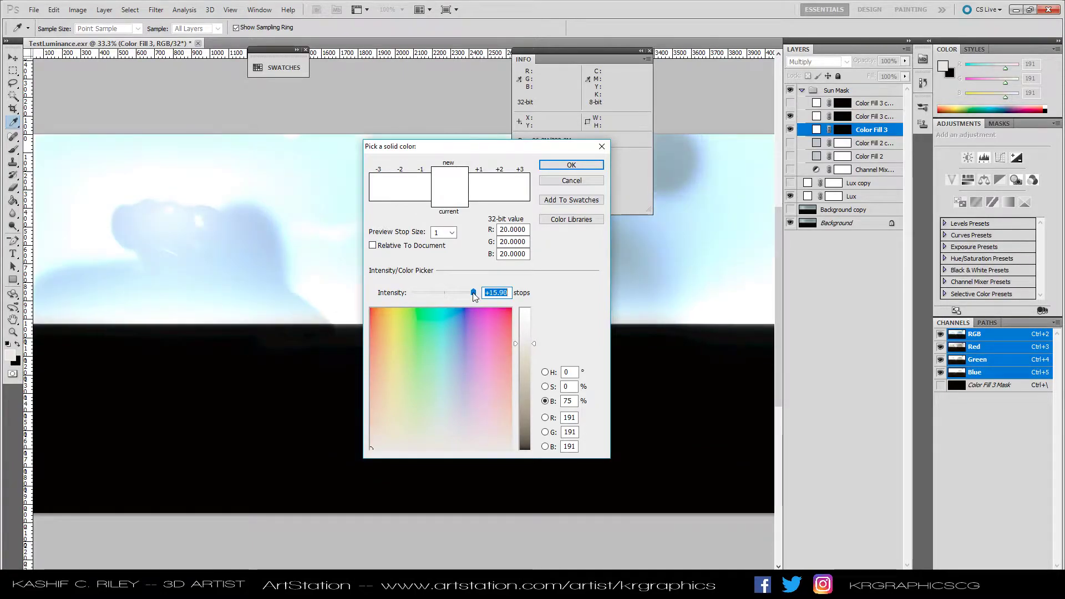
pyautogui.moveTo(475, 297); pyautogui.dragTo(467, 299)
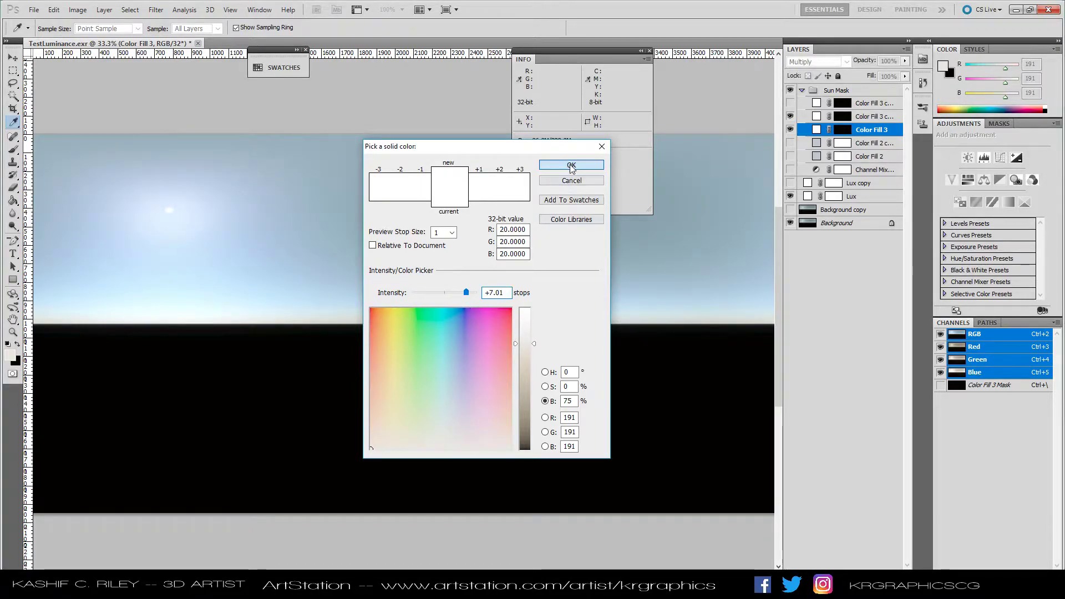
pyautogui.click(571, 165)
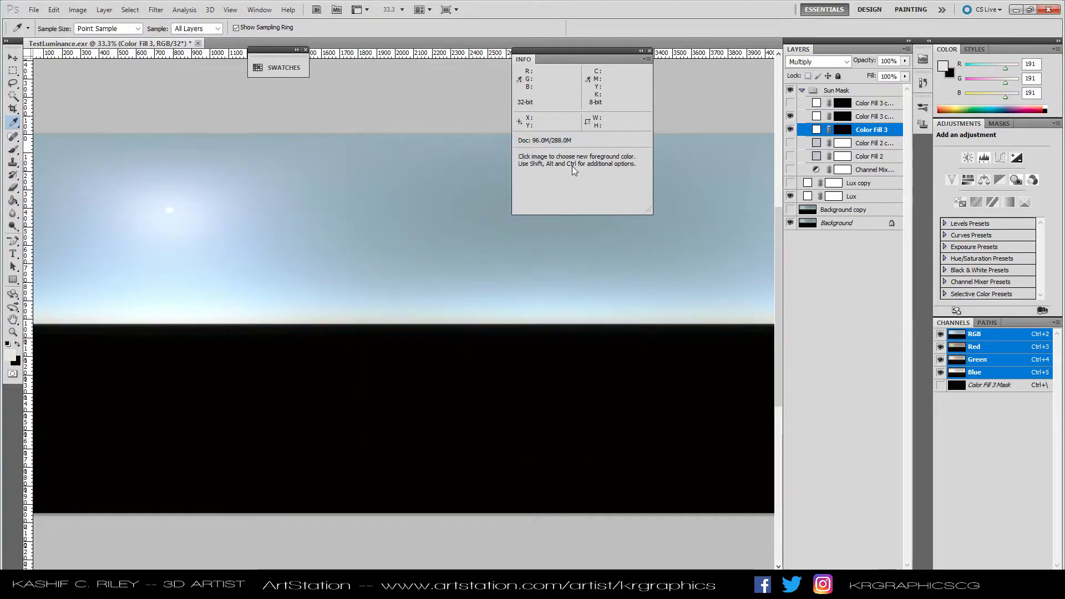
# - Set the solid color intensity of the Color Fill 3 copy layer to about +7.69 stops, apply it and select the Background layer
pyautogui.doubleClick(813, 117)
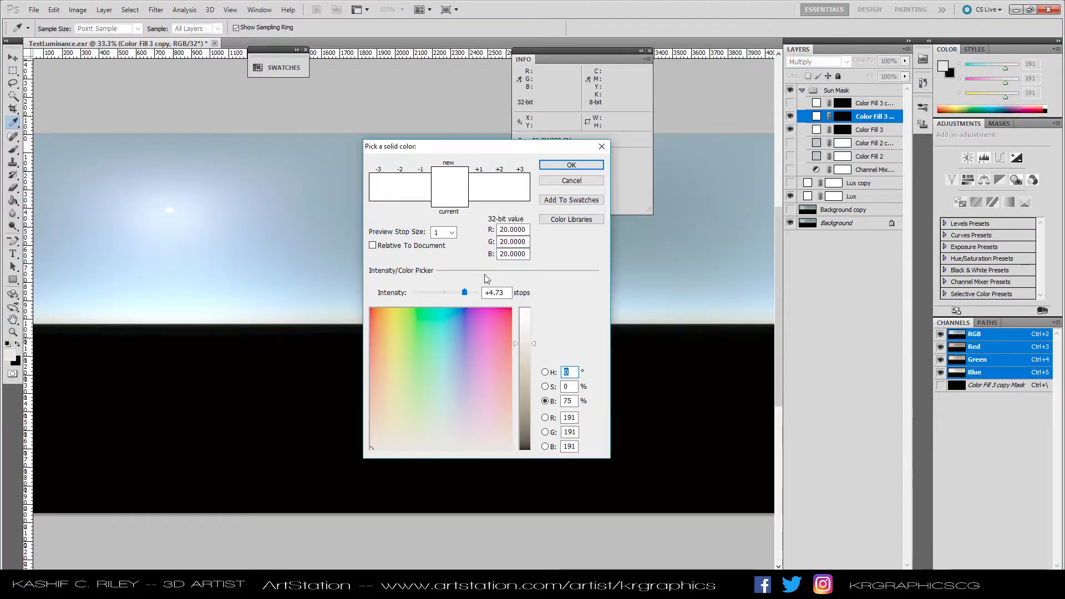
pyautogui.moveTo(466, 298); pyautogui.dragTo(468, 297)
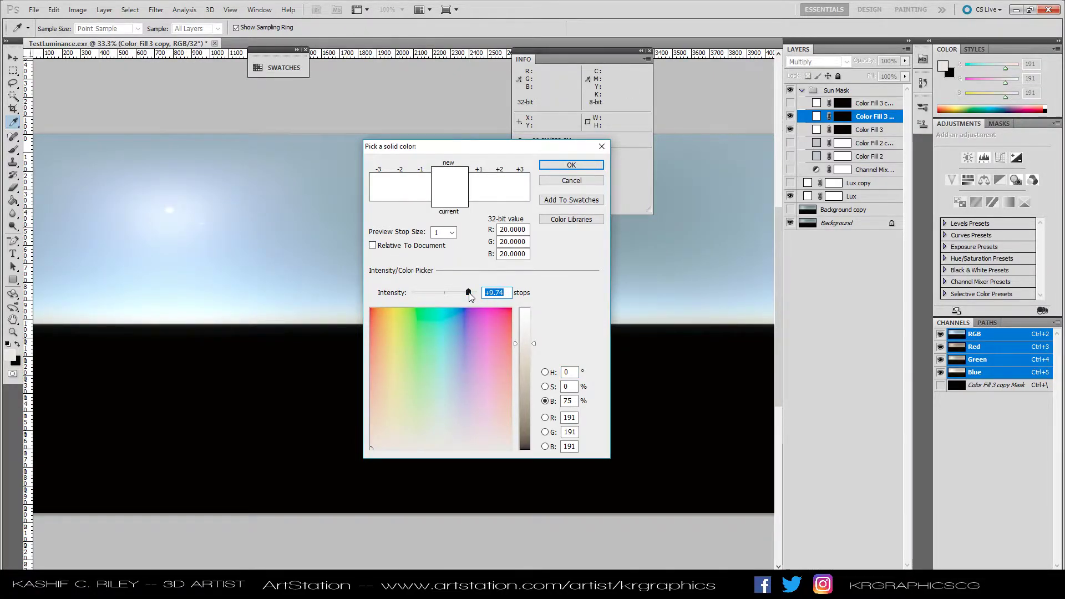
pyautogui.moveTo(469, 296); pyautogui.dragTo(468, 297)
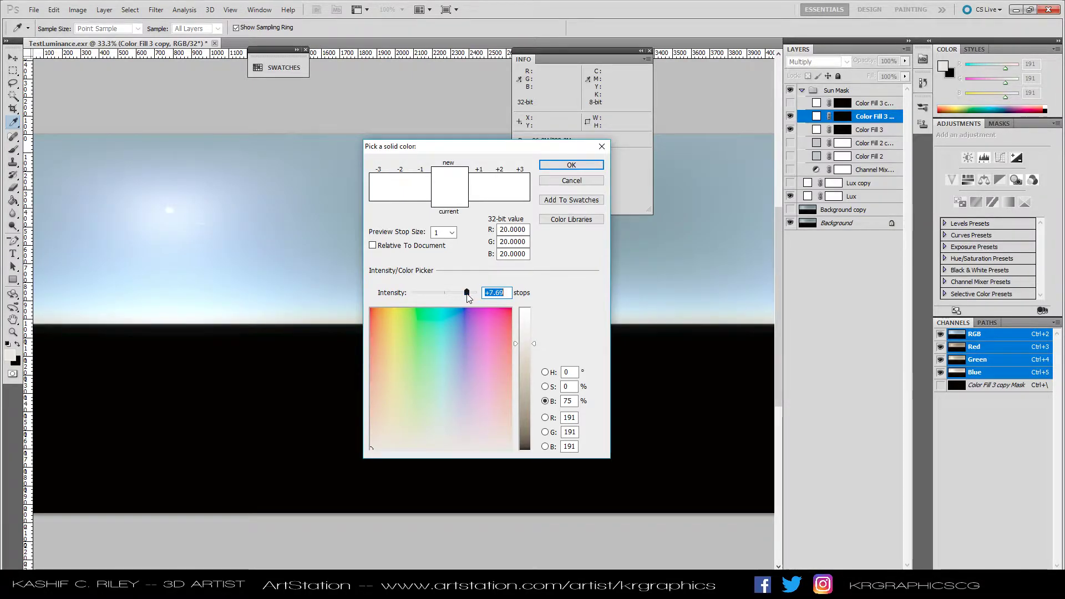
pyautogui.click(574, 165)
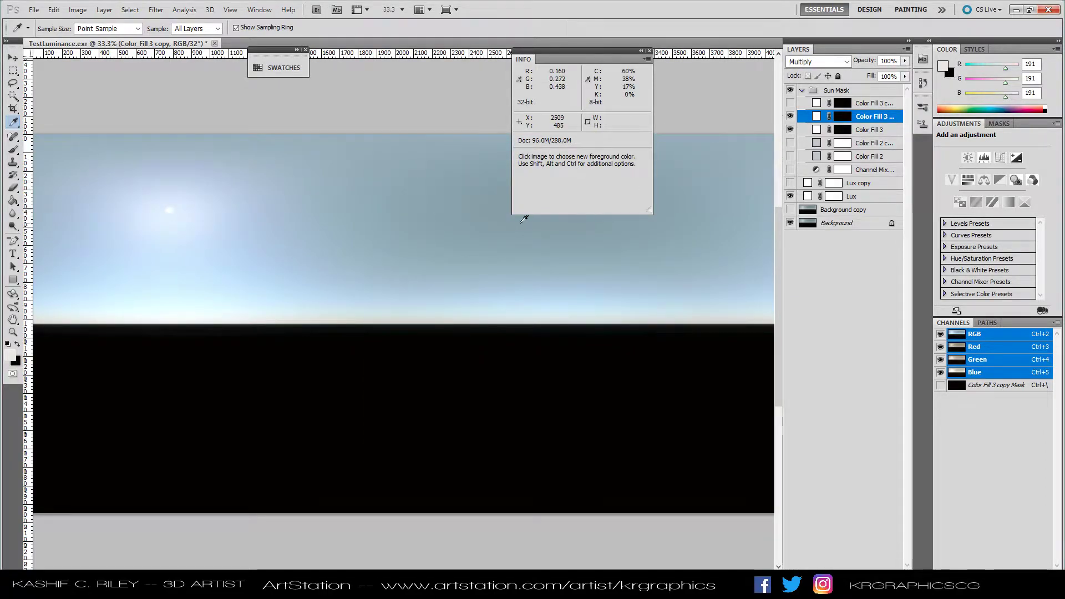
pyautogui.click(830, 224)
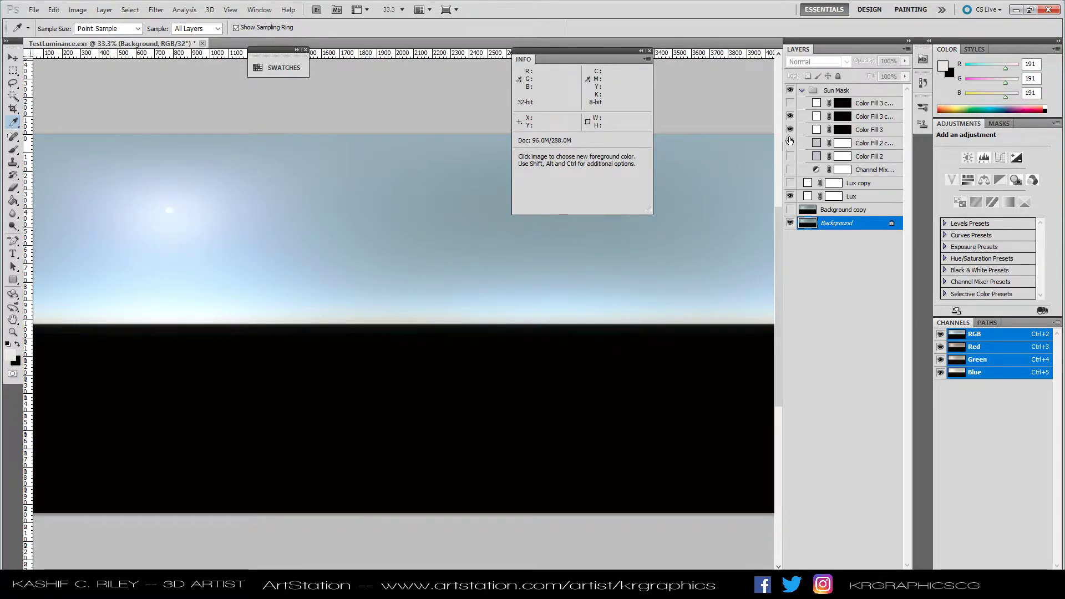
# - Toggle the Color Fill 3 copy layer's visibility, set its solid color intensity to about +3.82 stops, and select the Background layer
pyautogui.click(789, 115)
pyautogui.click(789, 129)
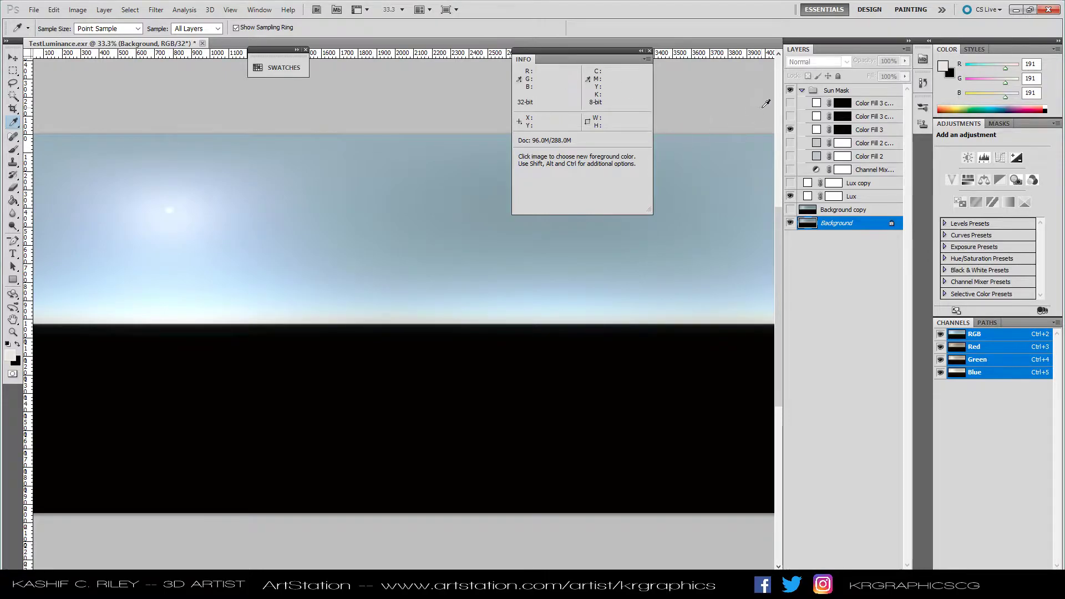
pyautogui.doubleClick(816, 117)
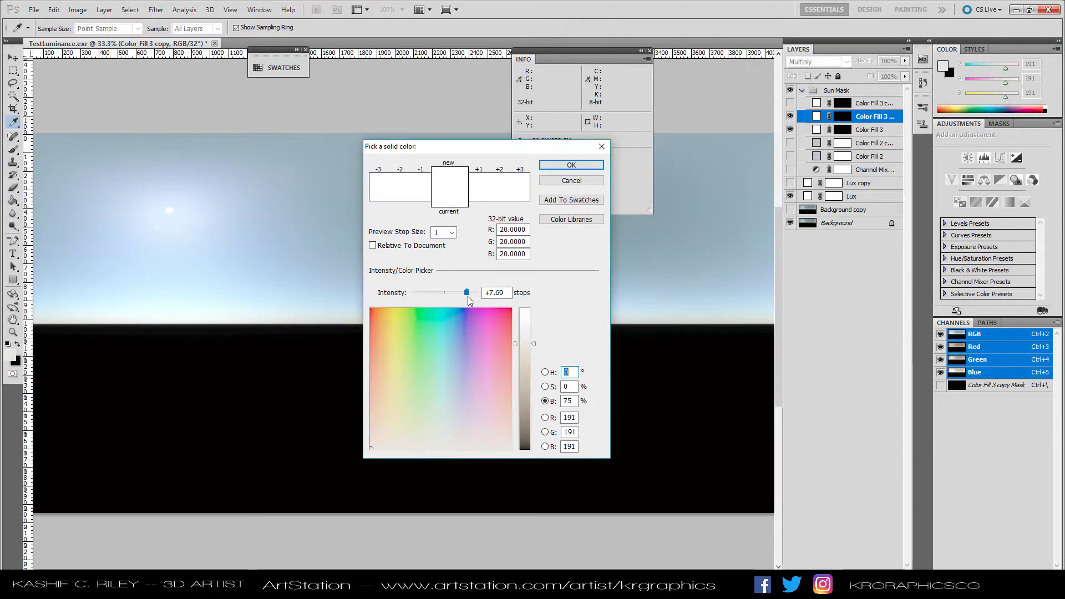
pyautogui.moveTo(467, 296); pyautogui.dragTo(463, 297)
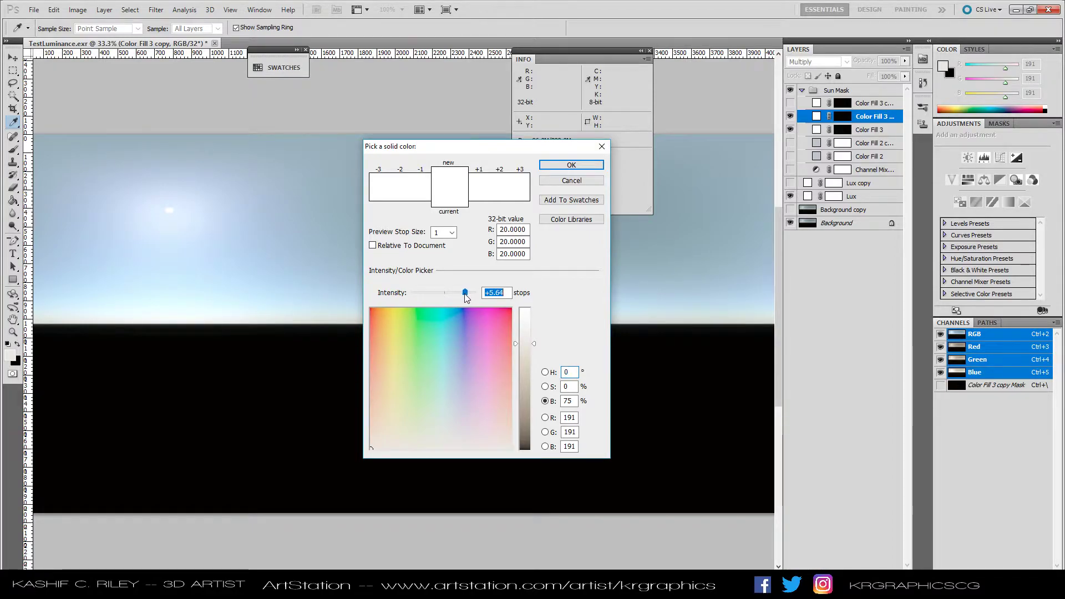
pyautogui.click(569, 165)
pyautogui.click(828, 224)
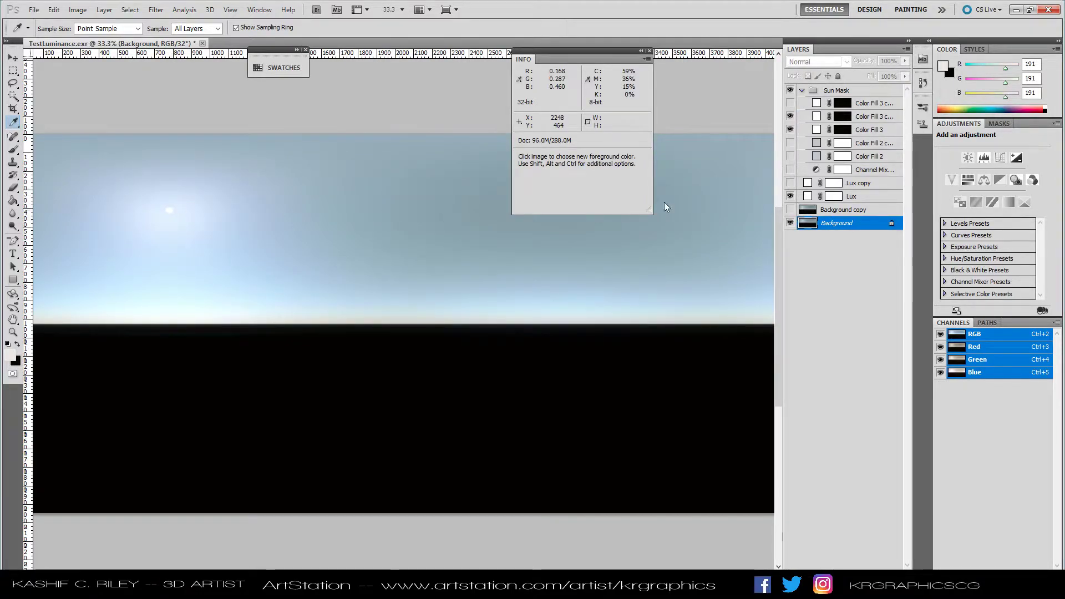
# - Set the Color Fill 3 copy layer's 32-bit red, green and blue values to 18 each and apply the color
pyautogui.click(840, 123)
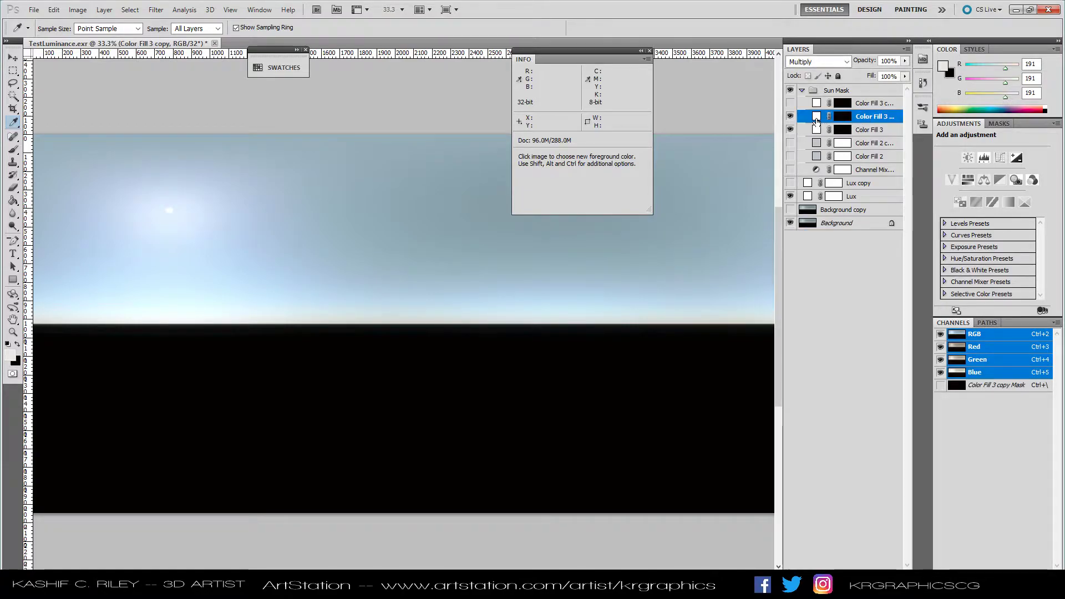
pyautogui.doubleClick(817, 117)
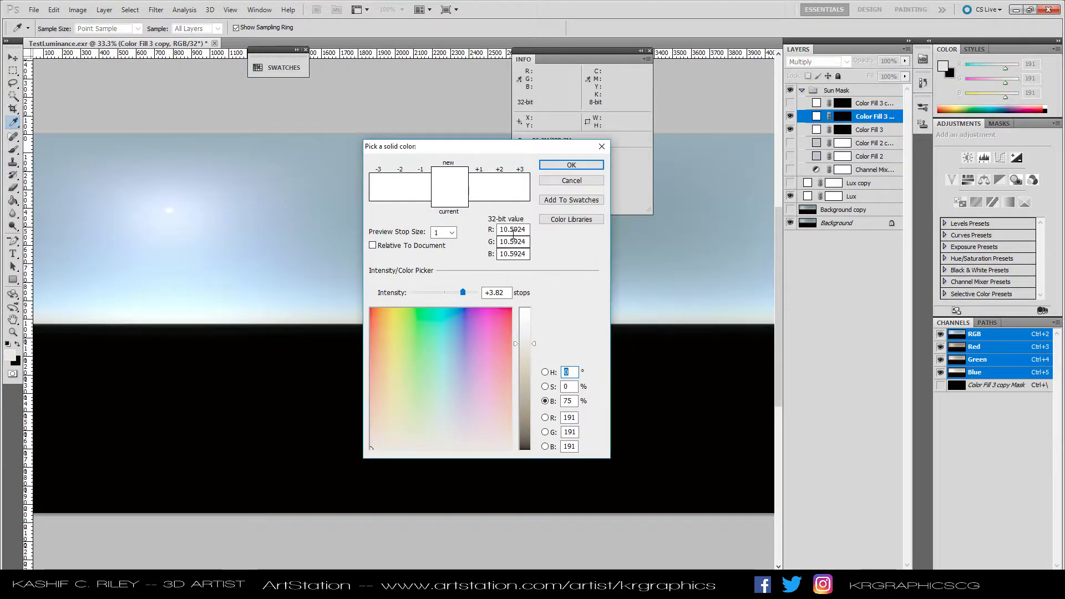
pyautogui.doubleClick(512, 229)
pyautogui.write('18')
pyautogui.press('Tab')
pyautogui.write('18')
pyautogui.press('Tab')
pyautogui.write('18')
pyautogui.press('Return')
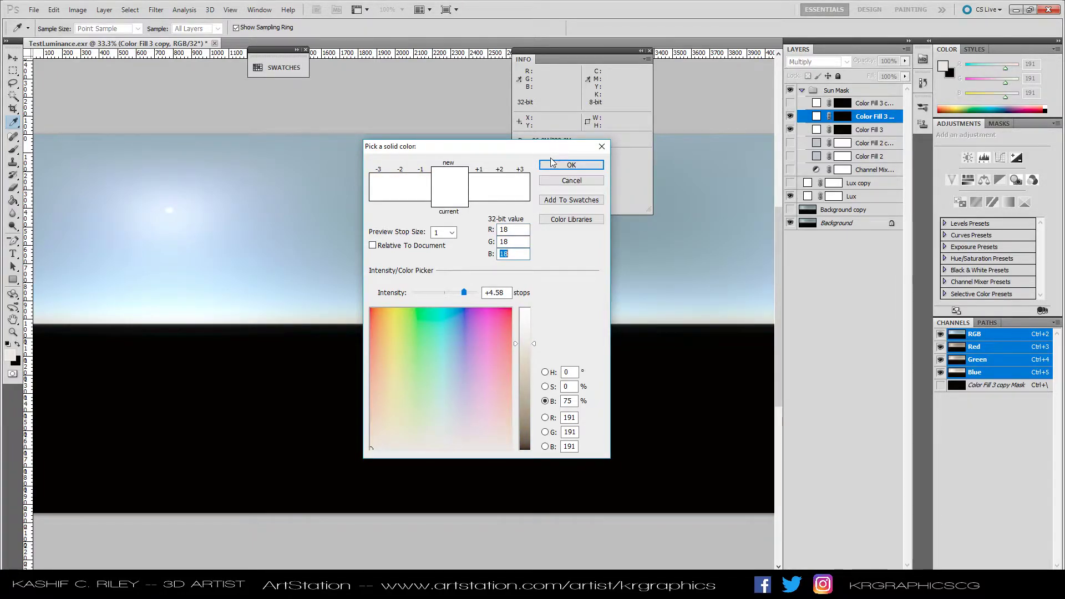
pyautogui.click(552, 164)
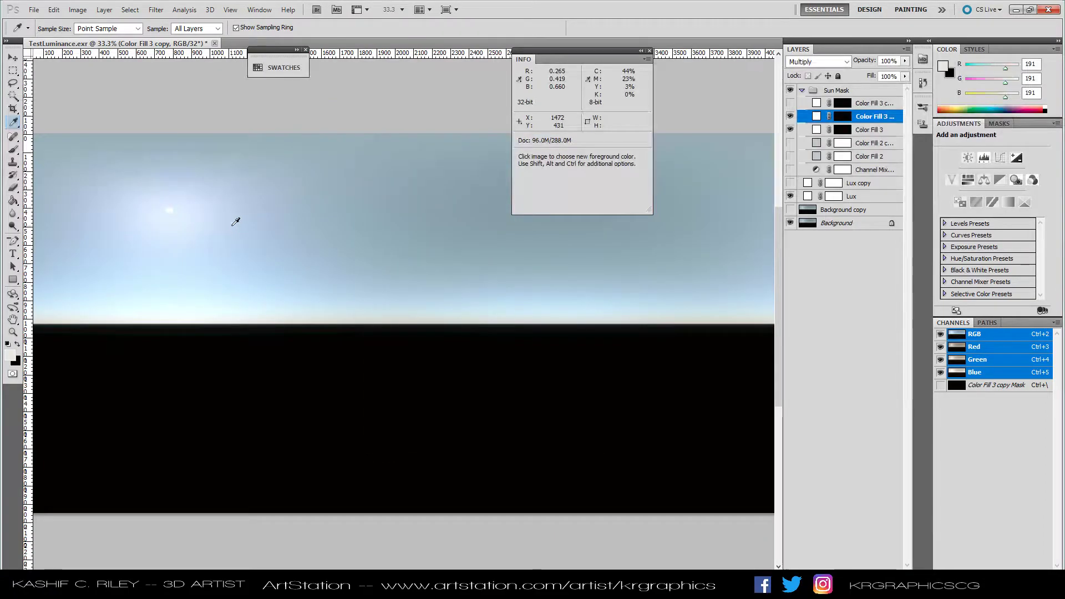
# - Set the solid color intensity of the Color Fill 3 copy layer to about +7.01 stops and apply it
pyautogui.doubleClick(816, 116)
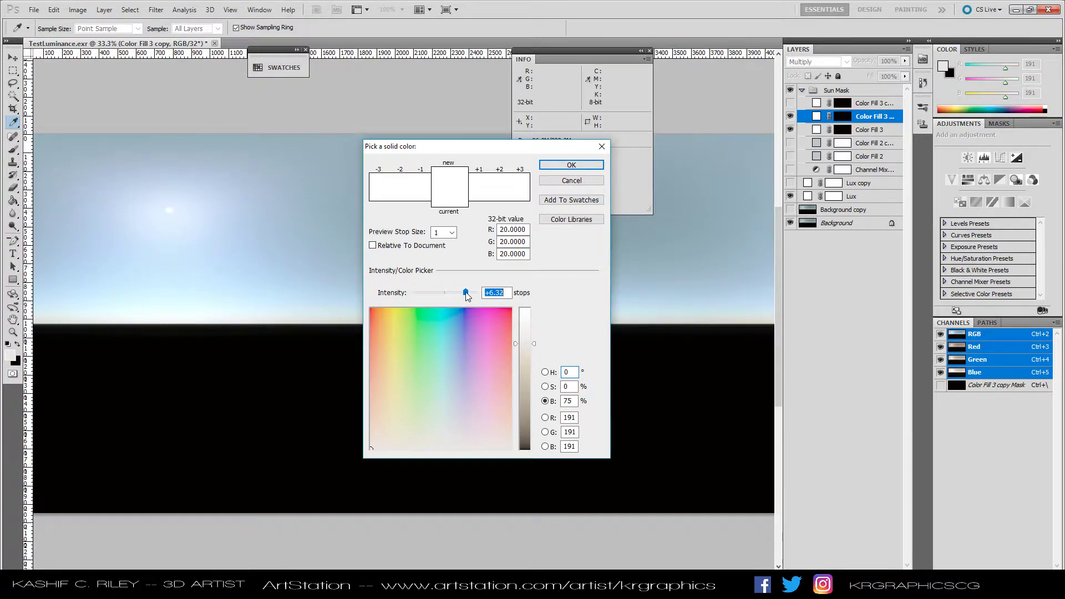
pyautogui.moveTo(466, 293); pyautogui.dragTo(466, 293)
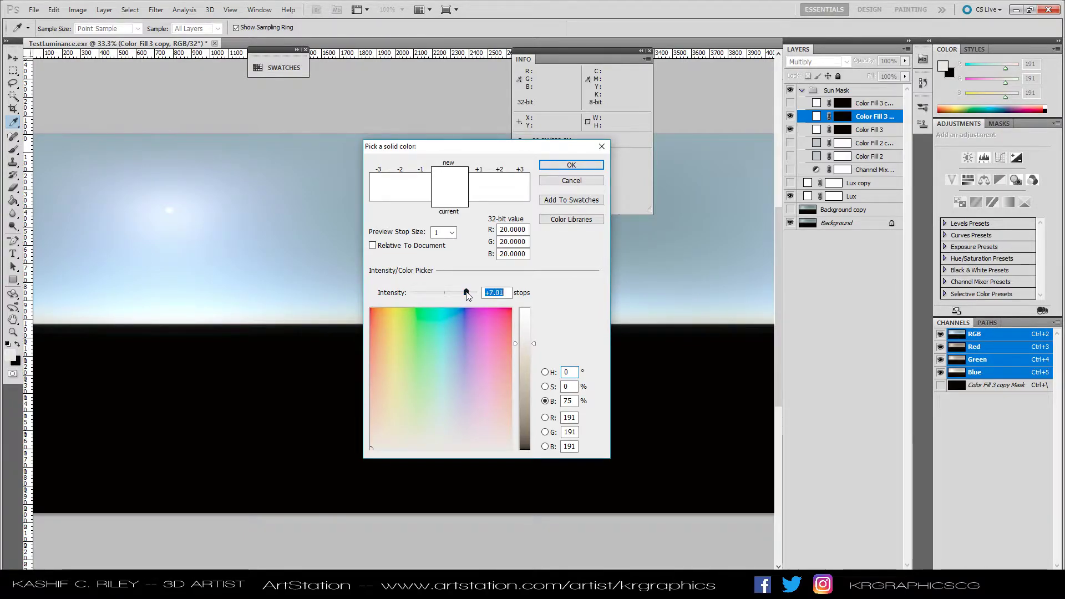
pyautogui.click(568, 165)
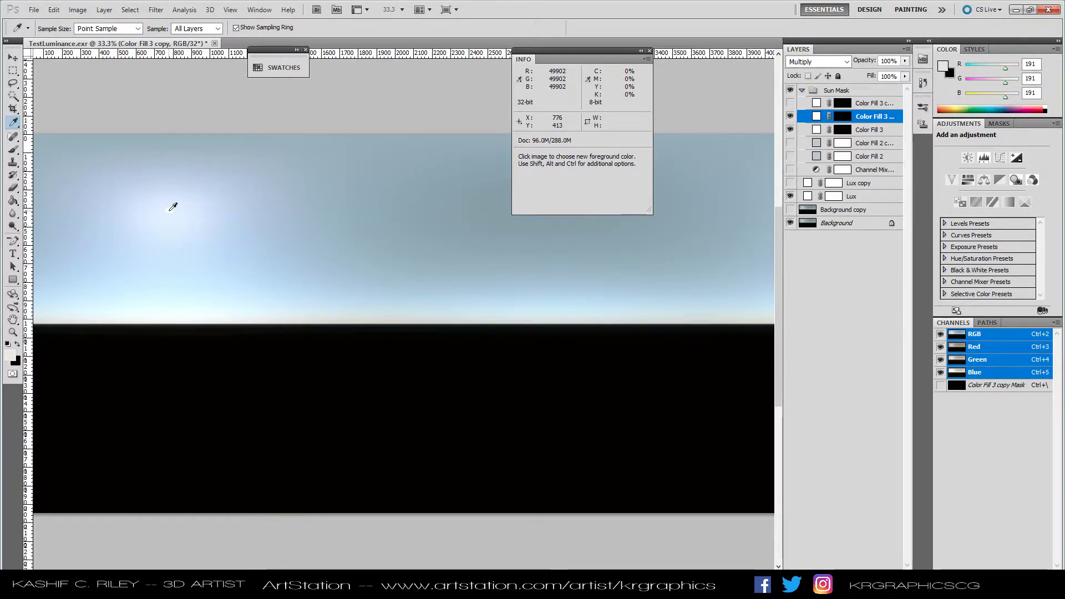
# - Save an OpenEXR copy over TestLuminance Normal.exr in the Cubemap folder, and orbit around the characters in Unity to examine their lighting
pyautogui.click(34, 9)
pyautogui.click(68, 181)
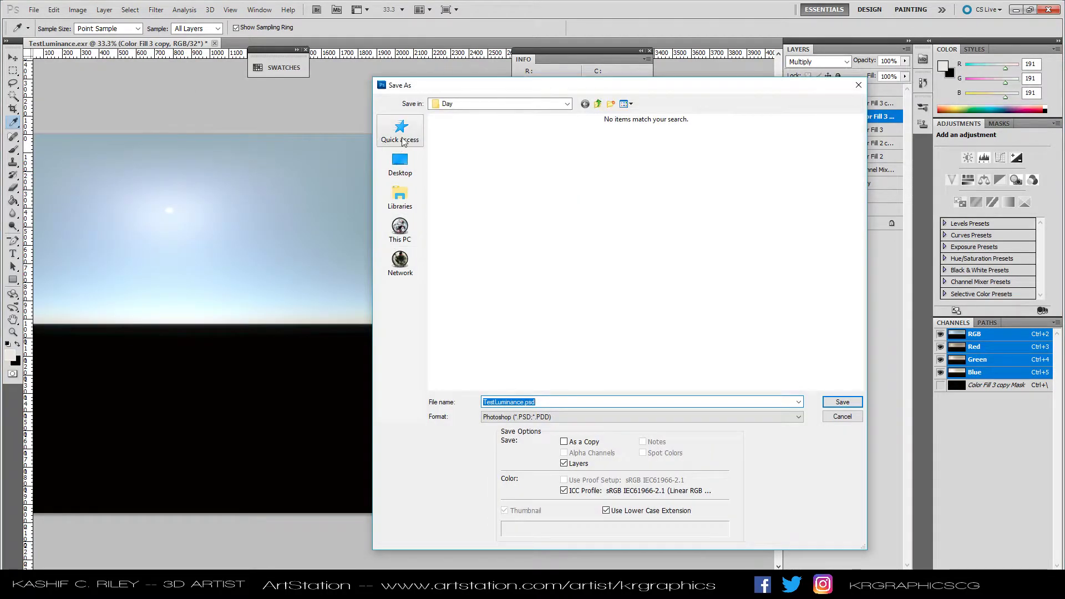
pyautogui.click(403, 142)
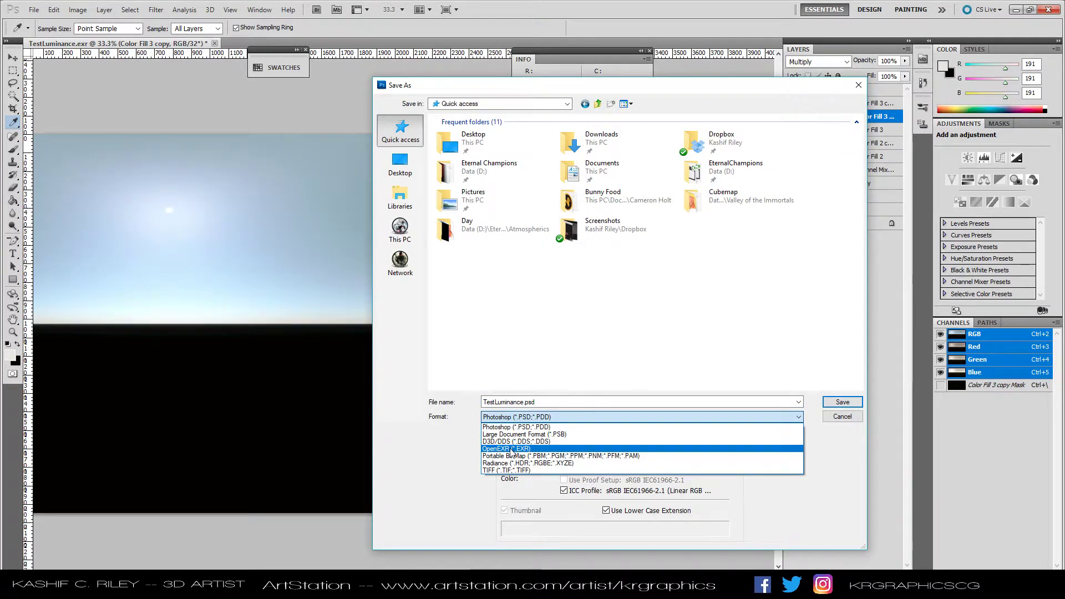
pyautogui.click(513, 448)
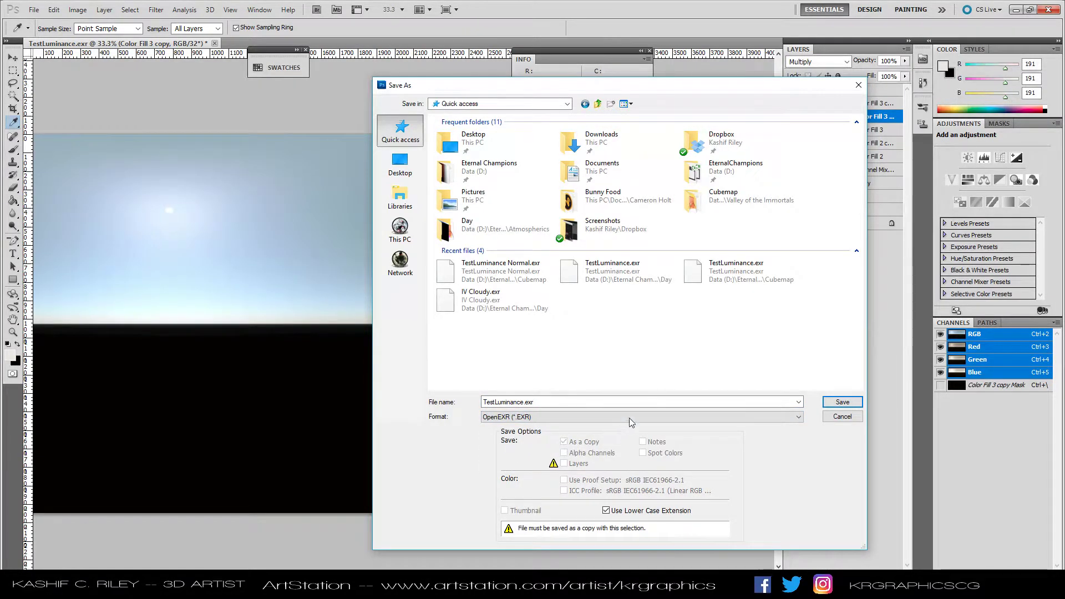
pyautogui.click(526, 284)
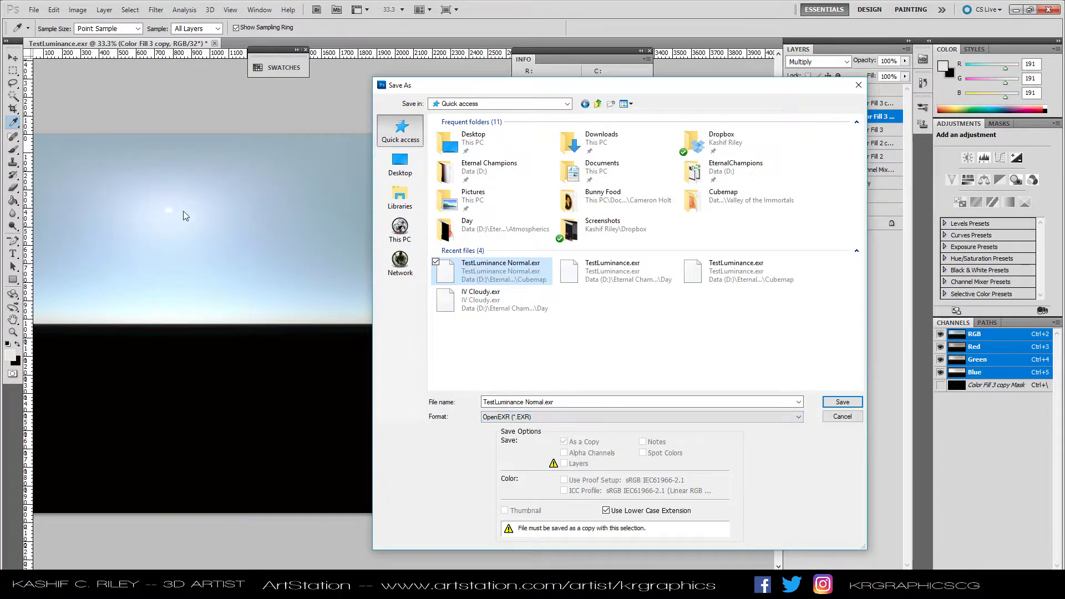
pyautogui.click(832, 401)
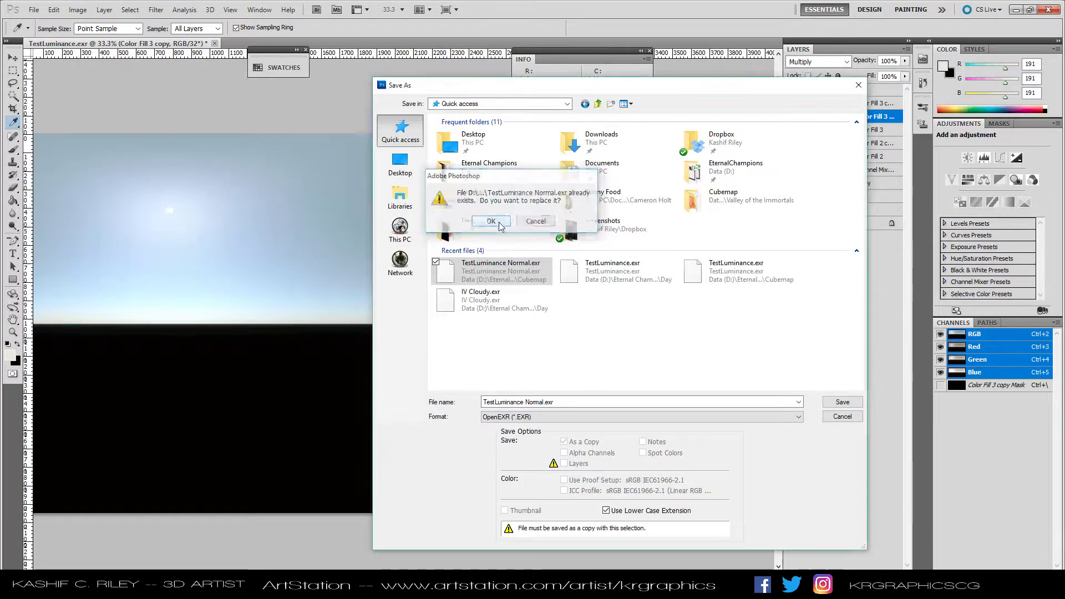
pyautogui.click(491, 222)
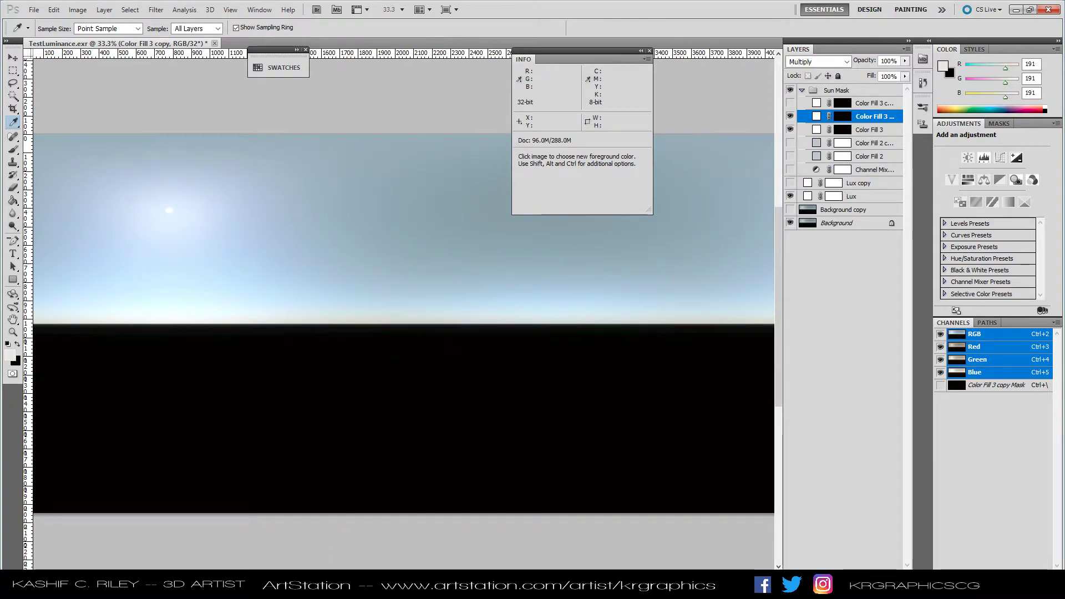
pyautogui.click(285, 541)
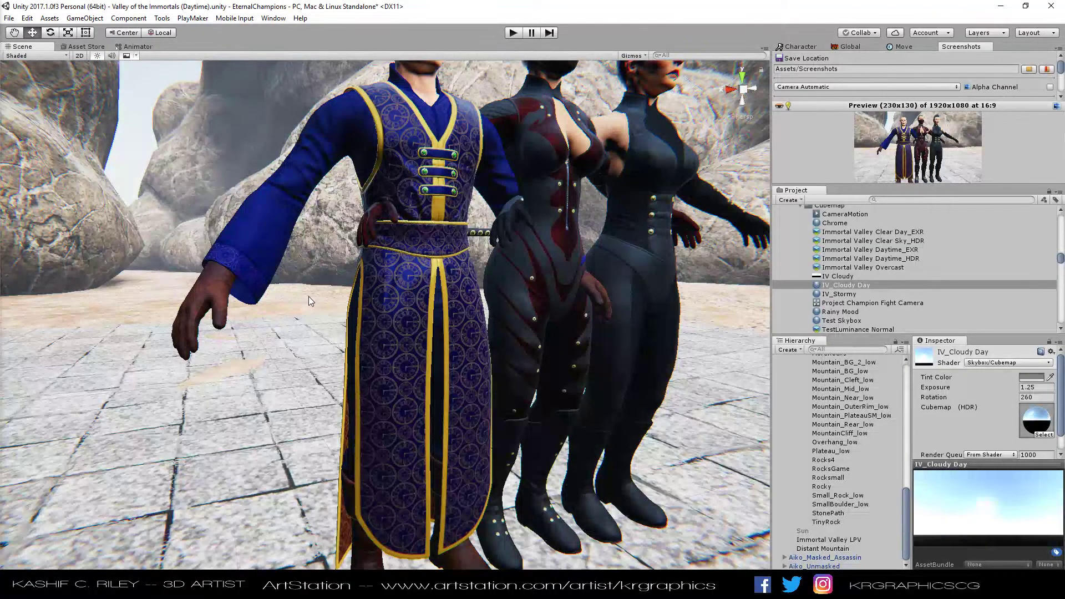
pyautogui.moveTo(309, 296); pyautogui.dragTo(450, 253)
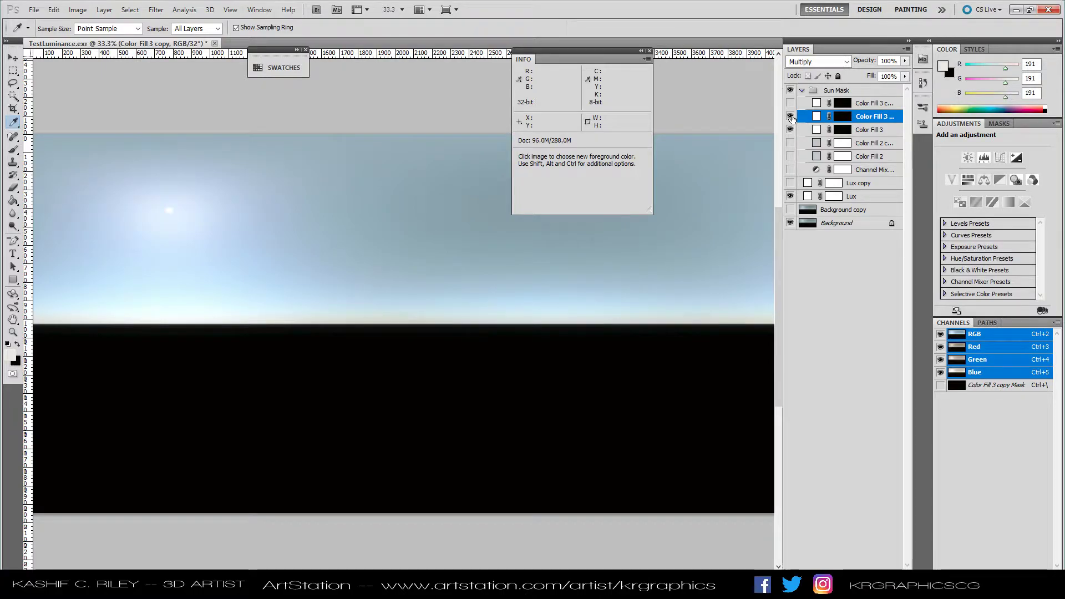
# - Switch to Photoshop, set the Color Fill 3 copy layer's intensity to about +2.79 stops, and look at the characters in Unity again
pyautogui.doubleClick(817, 116)
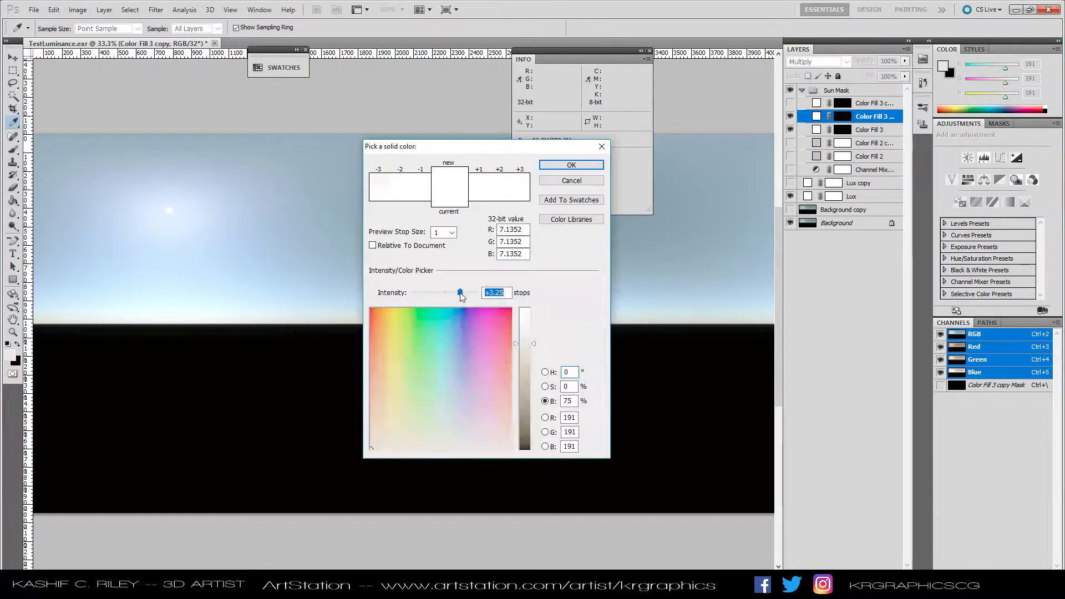
pyautogui.moveTo(460, 293); pyautogui.dragTo(458, 293)
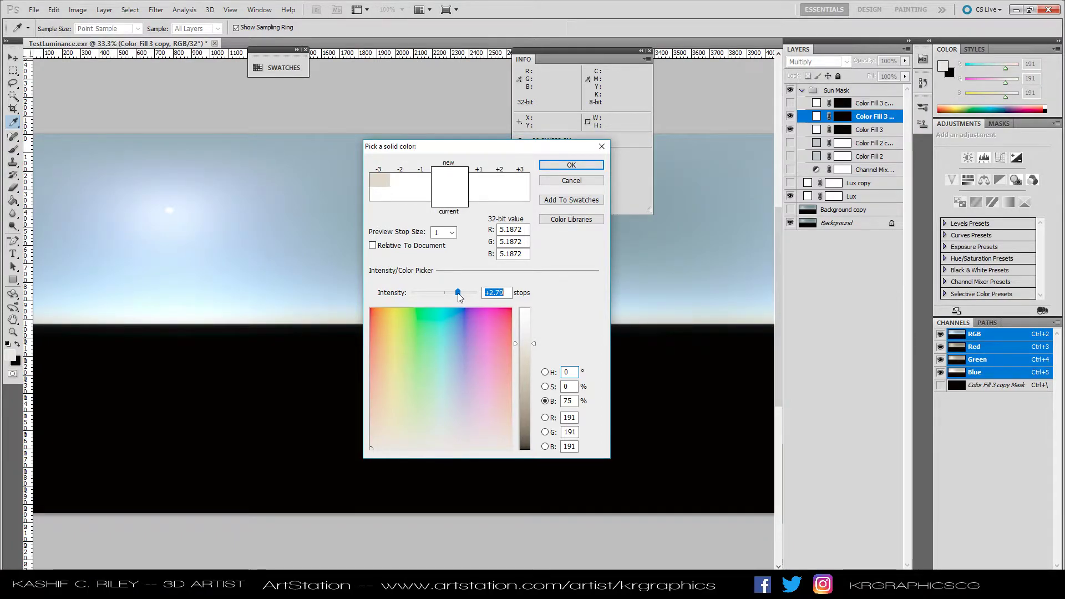
pyautogui.press('Return')
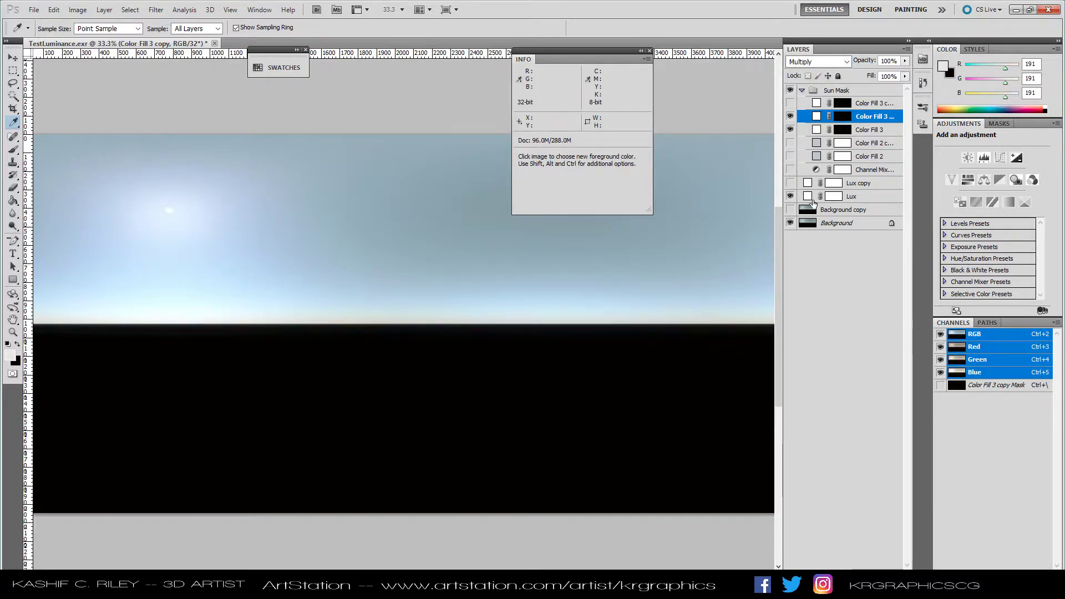
pyautogui.click(834, 223)
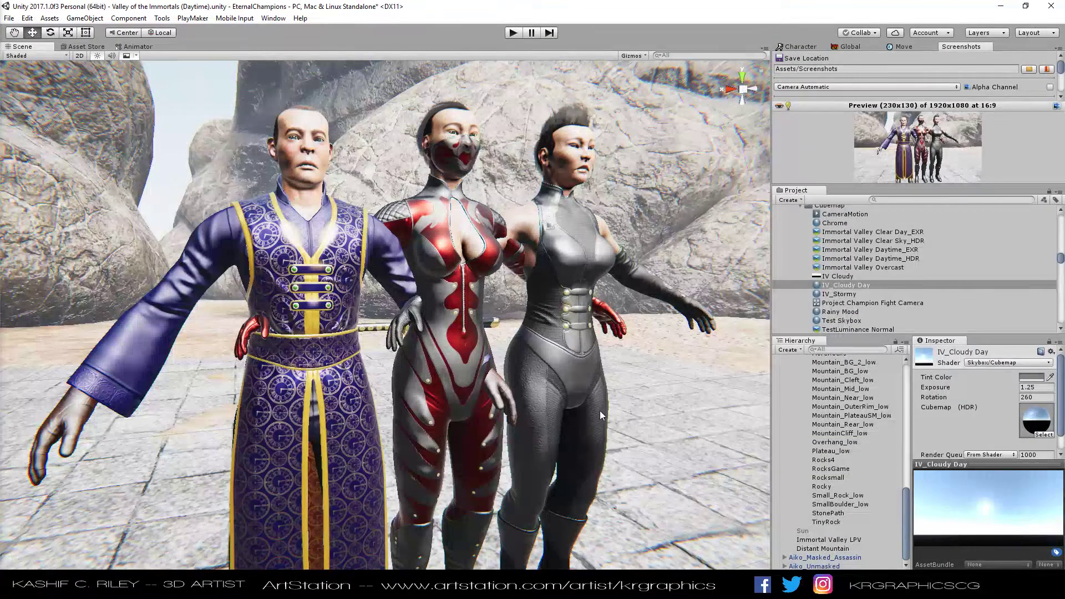
pyautogui.moveTo(521, 394); pyautogui.dragTo(425, 277)
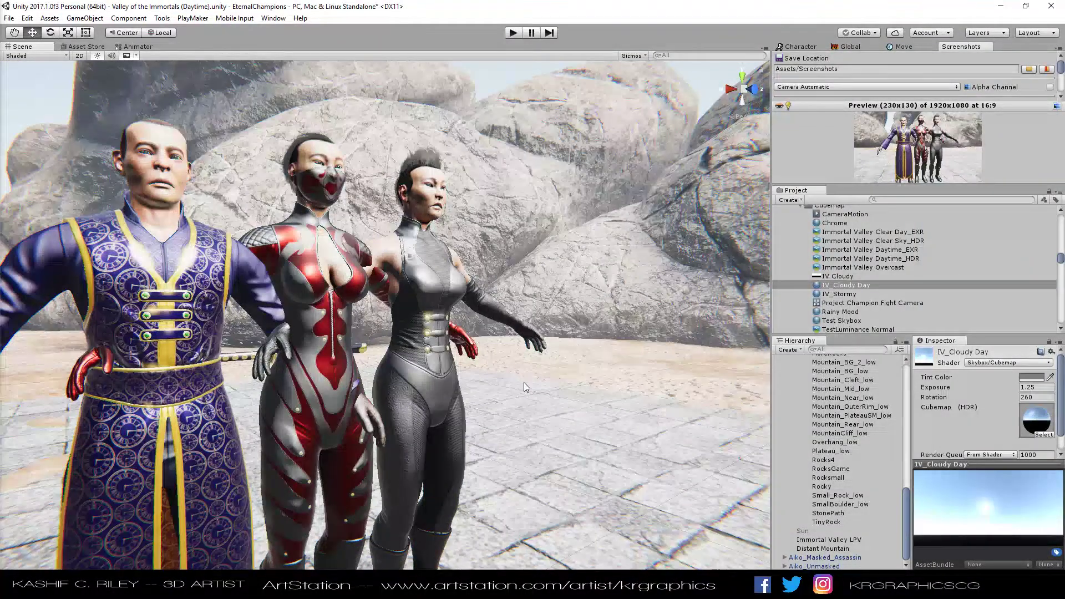
# - Return to Photoshop, save the reduced-sun sky as OpenEXR over TestLuminance Normal.exr, and view the characters in Unity
pyautogui.hotkey('alt', 'Tab')
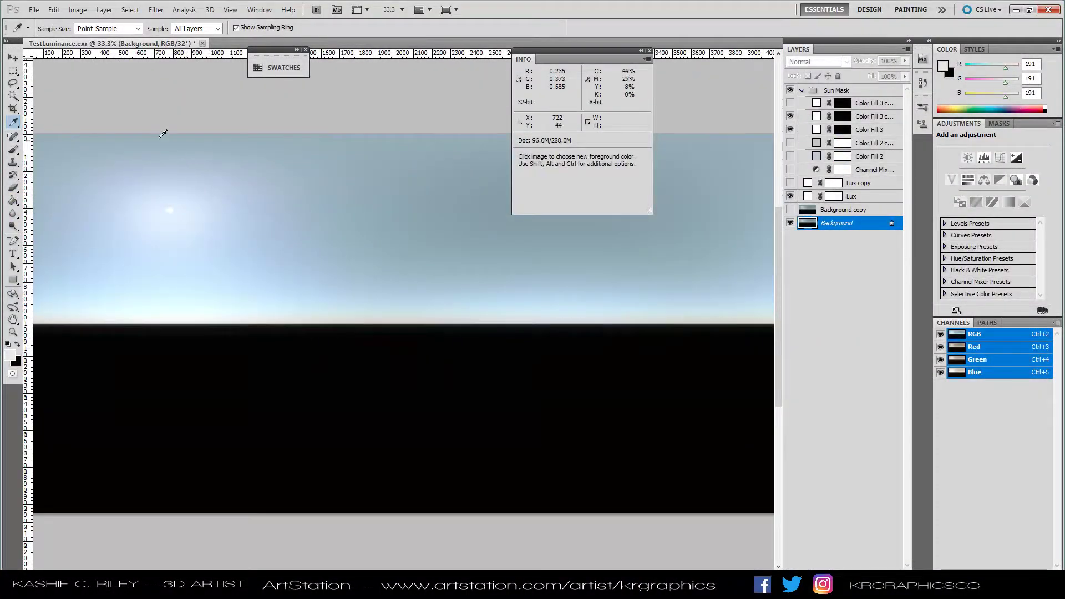
pyautogui.click(33, 9)
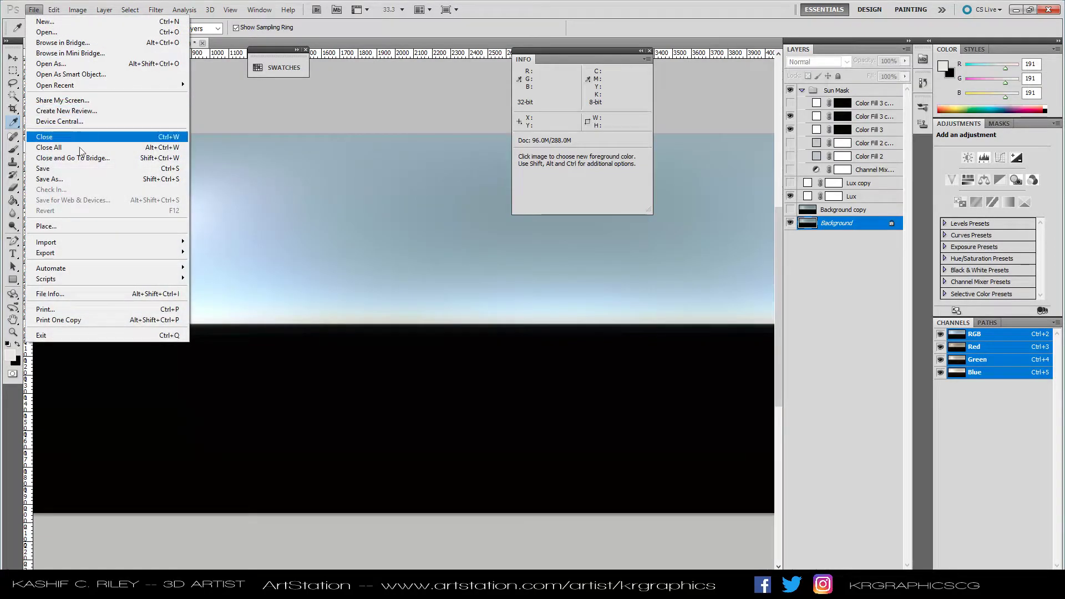
pyautogui.click(76, 179)
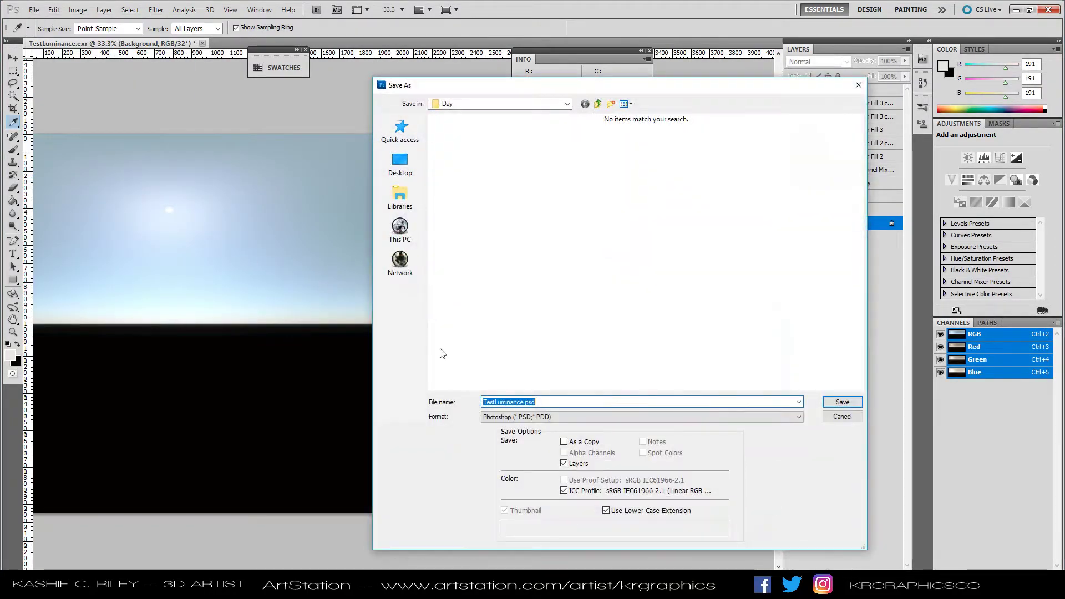
pyautogui.click(515, 416)
pyautogui.click(515, 442)
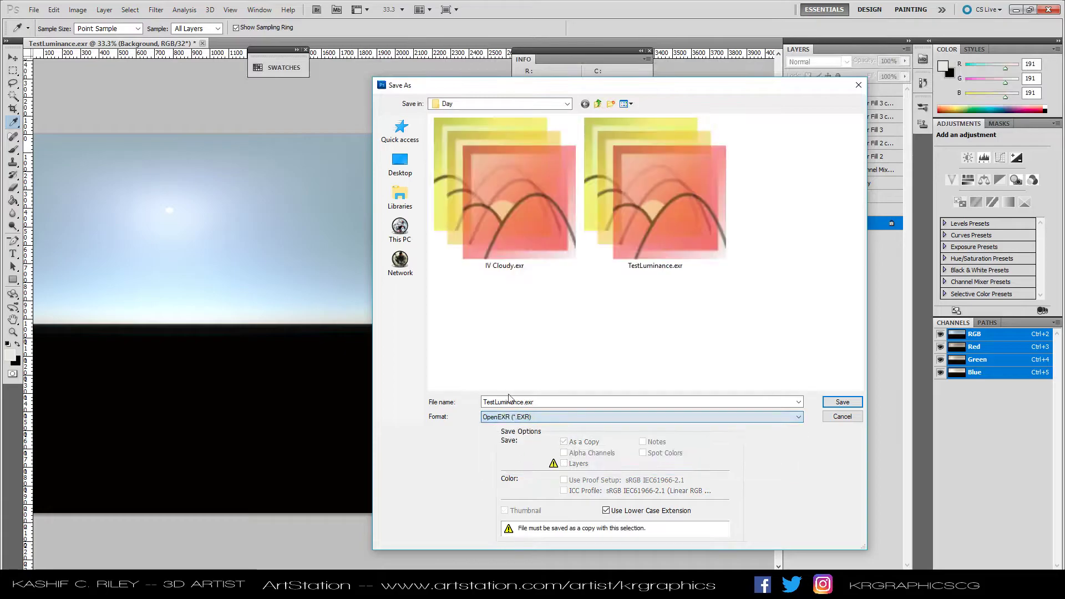
pyautogui.click(400, 131)
pyautogui.click(488, 271)
pyautogui.click(842, 402)
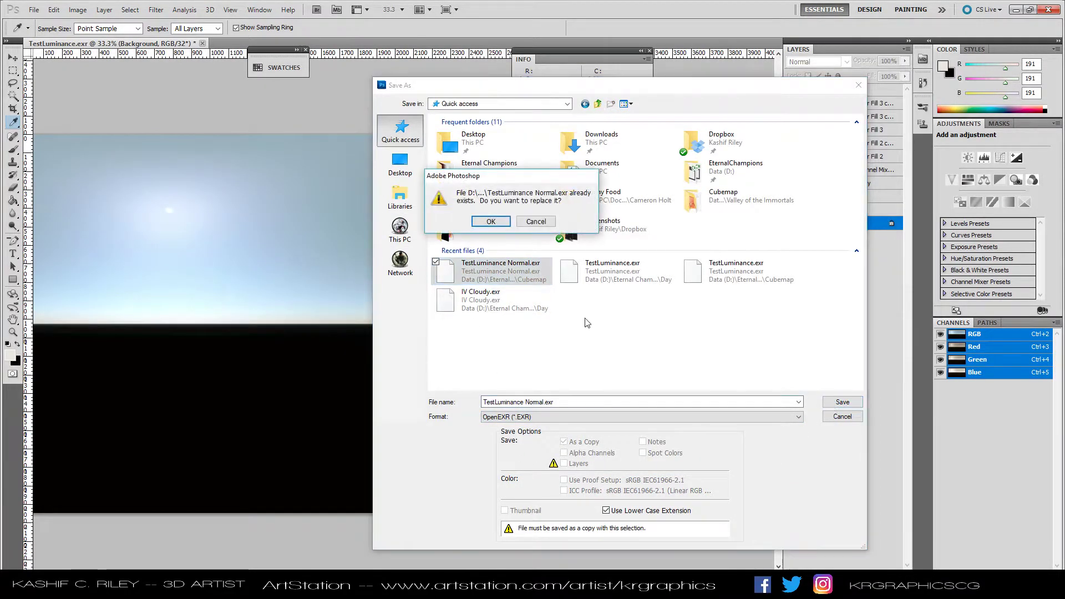
pyautogui.click(499, 221)
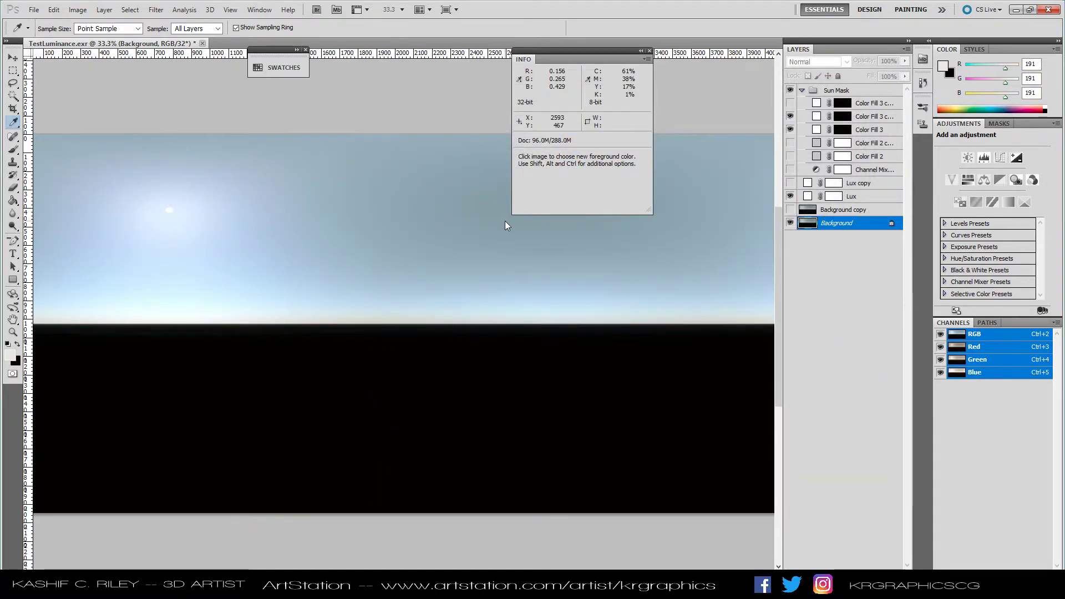
pyautogui.hotkey('alt', 'Tab')
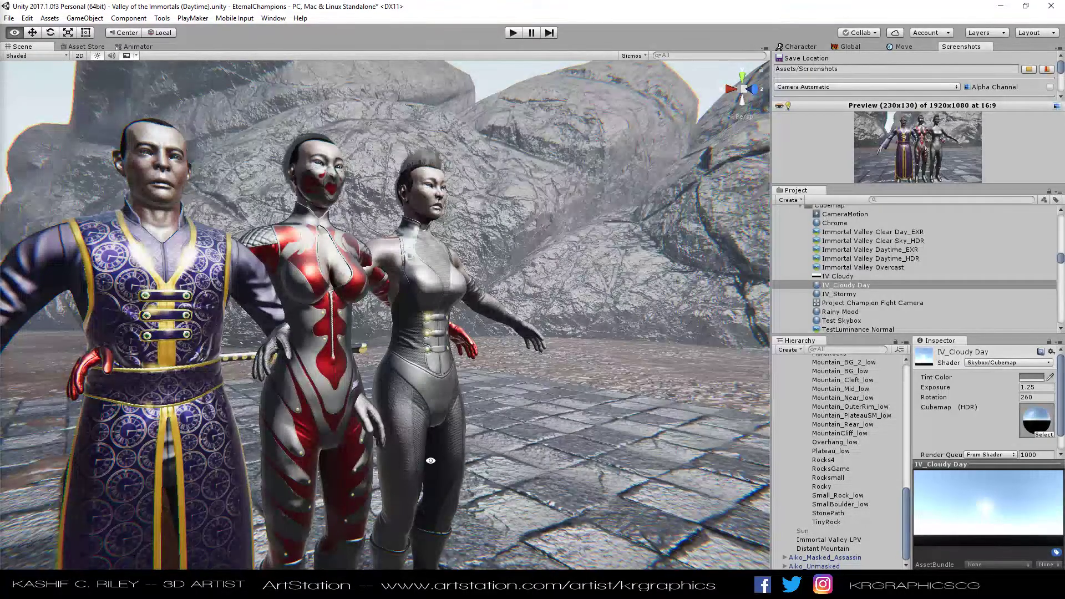
# - Return to Photoshop, duplicate the Color Fill 3 and Color Fill 3 copy layers together twice, and select the Background layer
pyautogui.hotkey('alt', 'Tab')
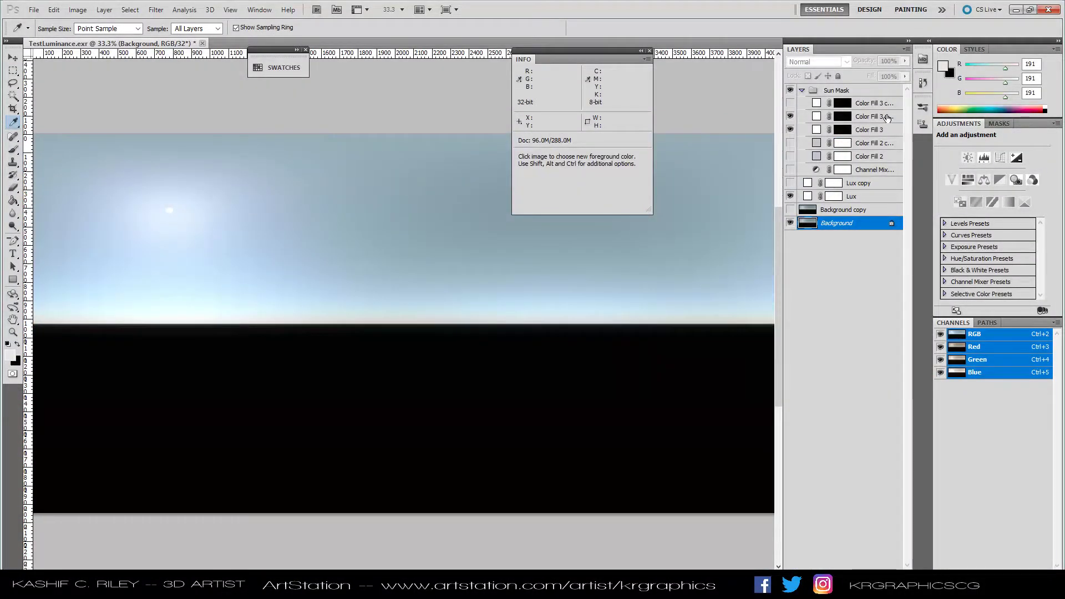
pyautogui.click(881, 117)
pyautogui.keyDown('shift'); pyautogui.click(883, 131); pyautogui.keyUp('shift')
pyautogui.moveTo(883, 131); pyautogui.dragTo(886, 567)
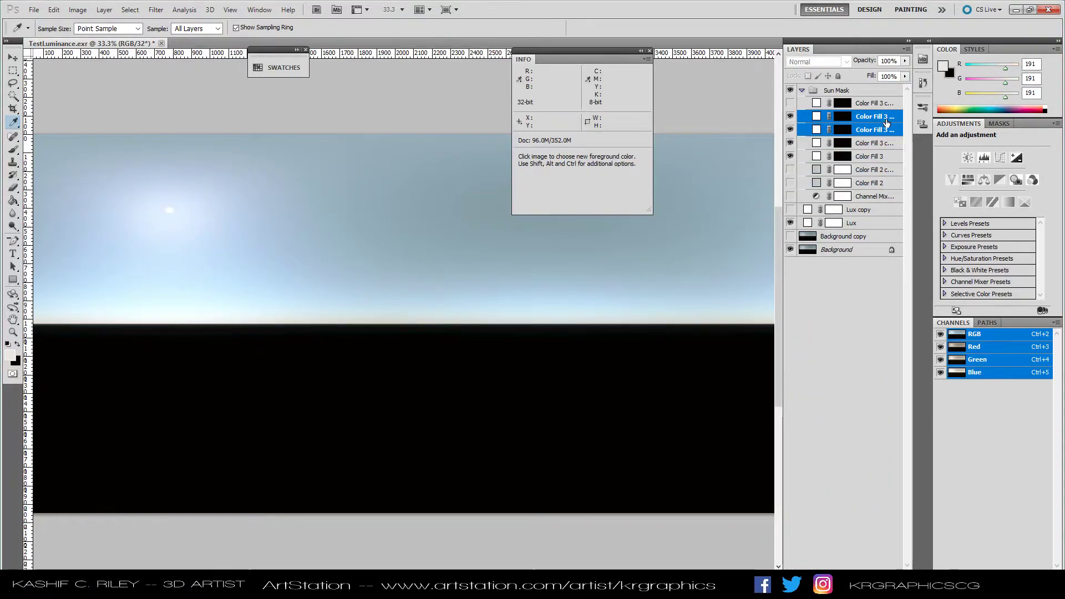
pyautogui.moveTo(885, 125); pyautogui.dragTo(887, 565)
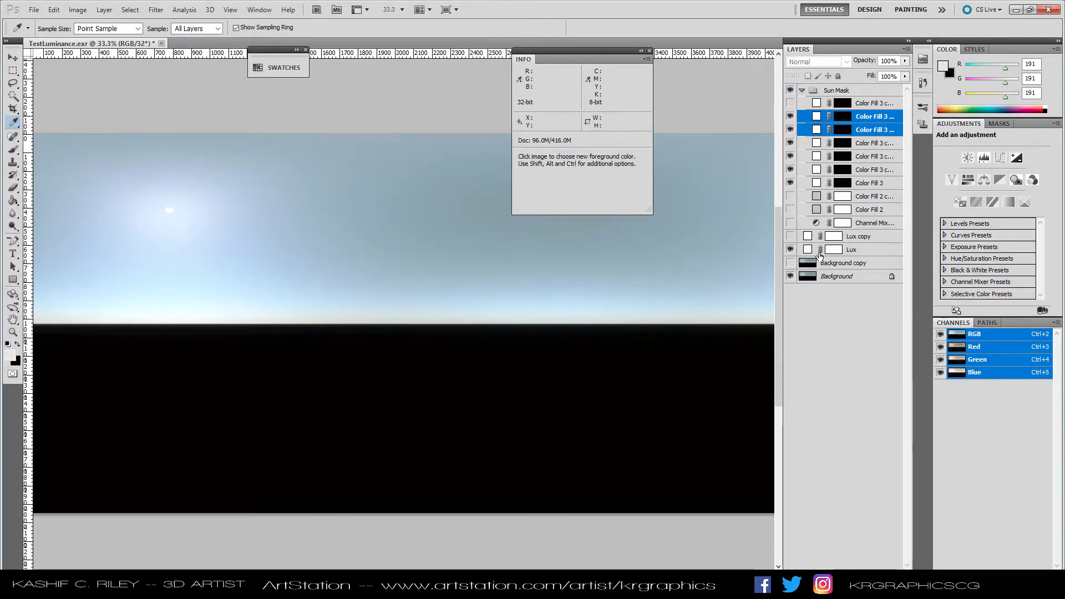
pyautogui.click(830, 277)
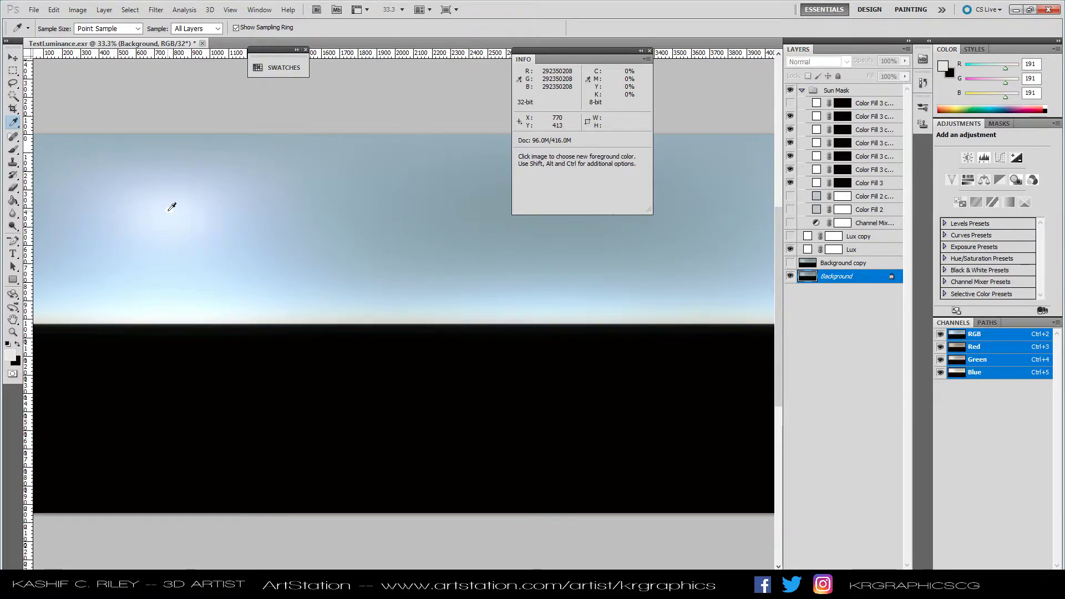
# - Switch to Unity and turn the Scene view up to the sun in the sky above the rocks
pyautogui.moveTo(256, 587)
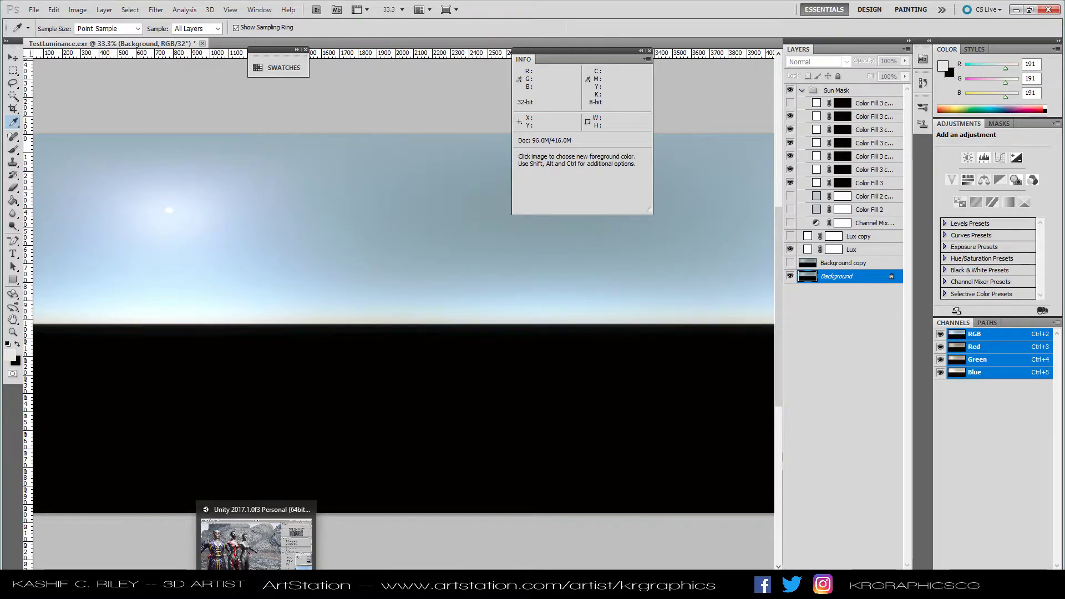
pyautogui.click(256, 586)
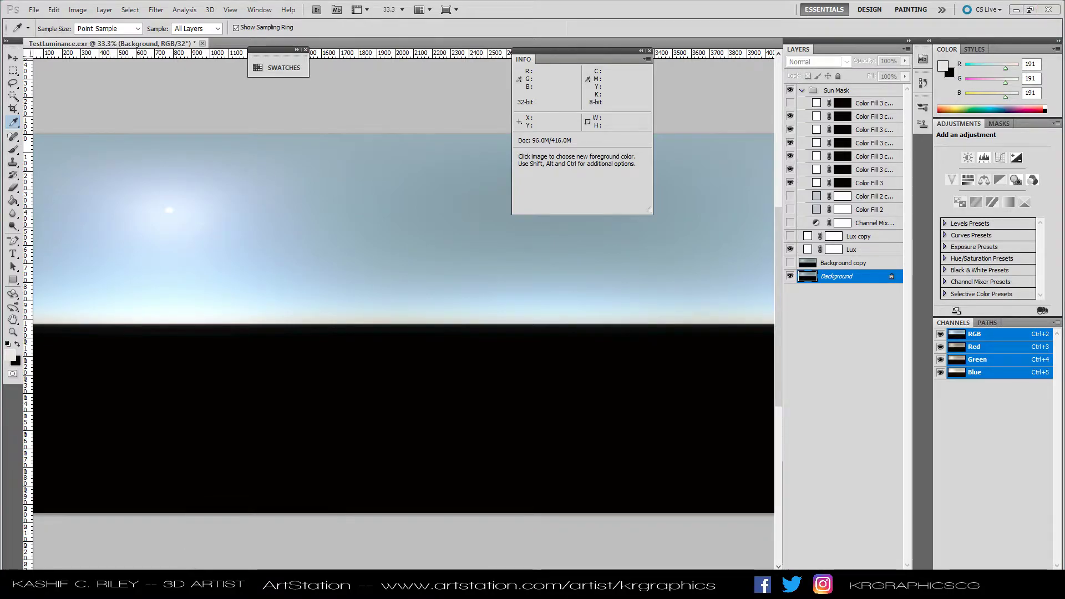
pyautogui.moveTo(257, 587)
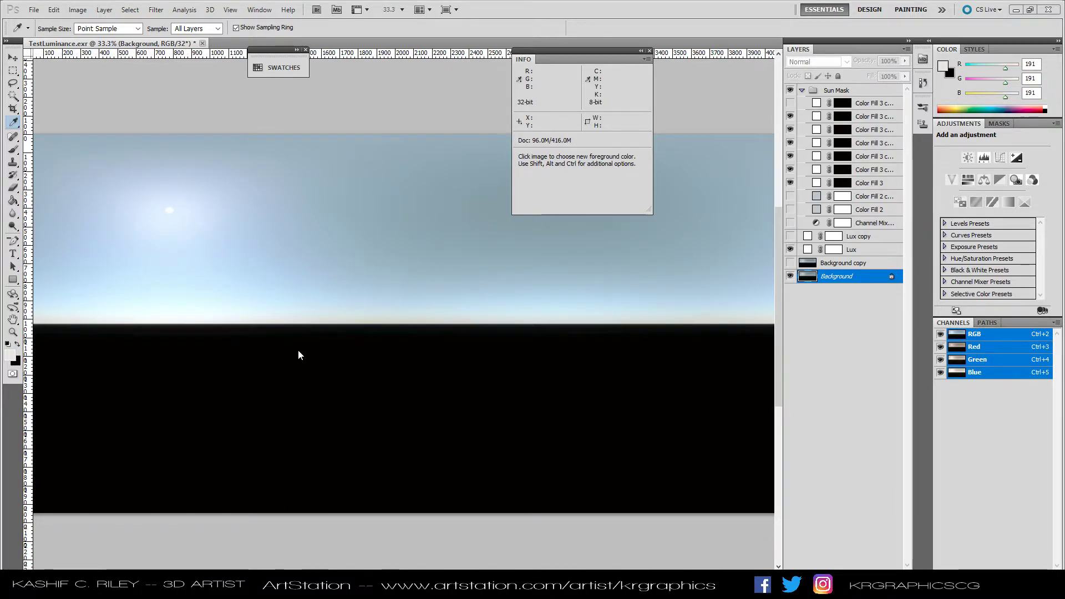
pyautogui.hotkey('alt', 'Tab')
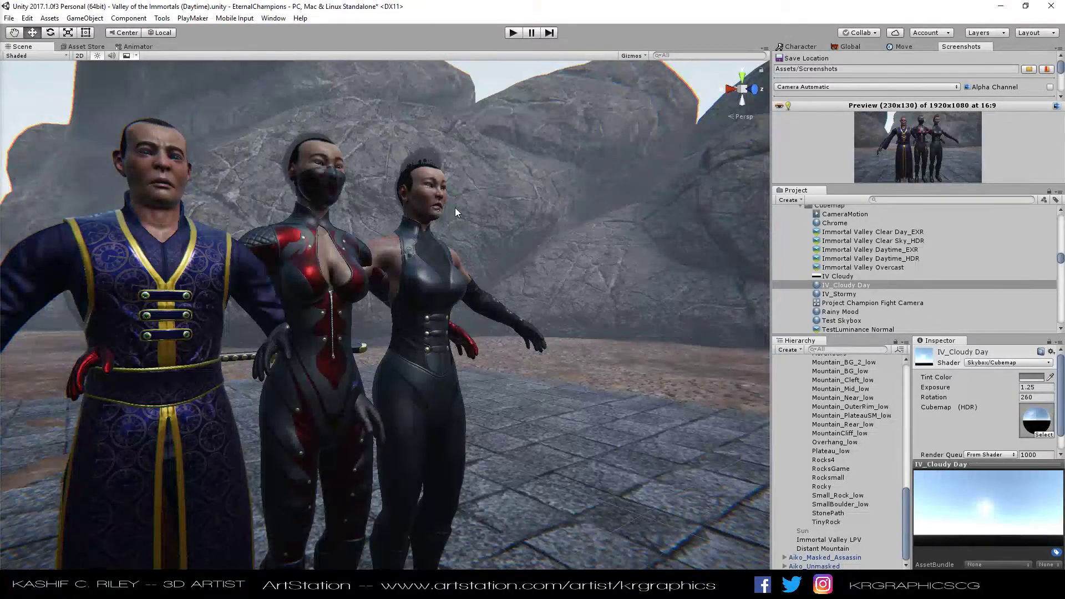
pyautogui.moveTo(484, 214); pyautogui.dragTo(897, 128)
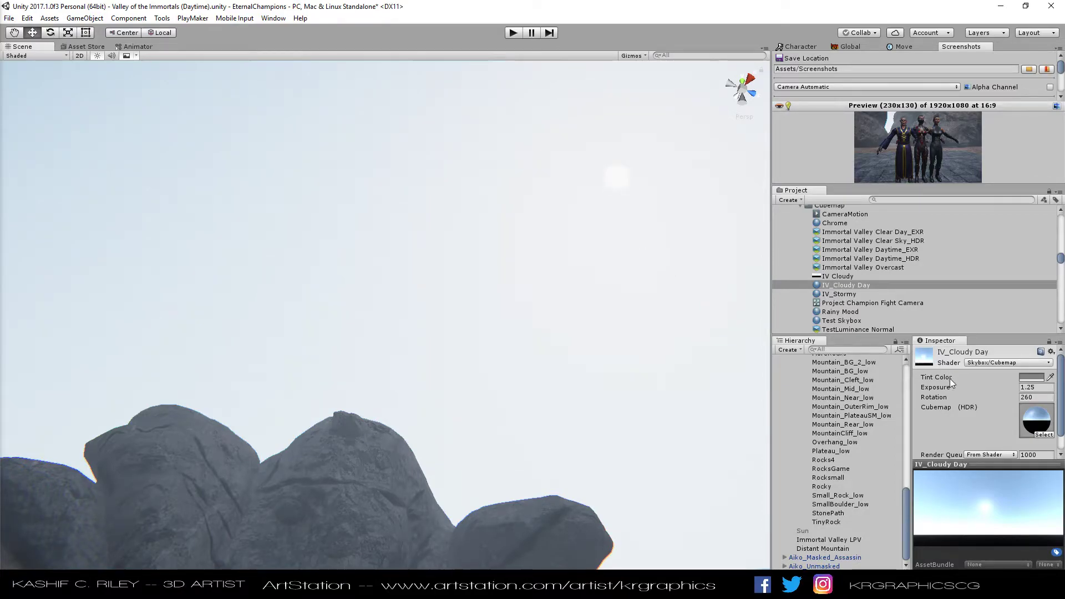
# - Lower the IV_Cloudy Day skybox exposure to about 0.05 to isolate the sun, and restore it to 1.25
pyautogui.moveTo(943, 391); pyautogui.dragTo(922, 392)
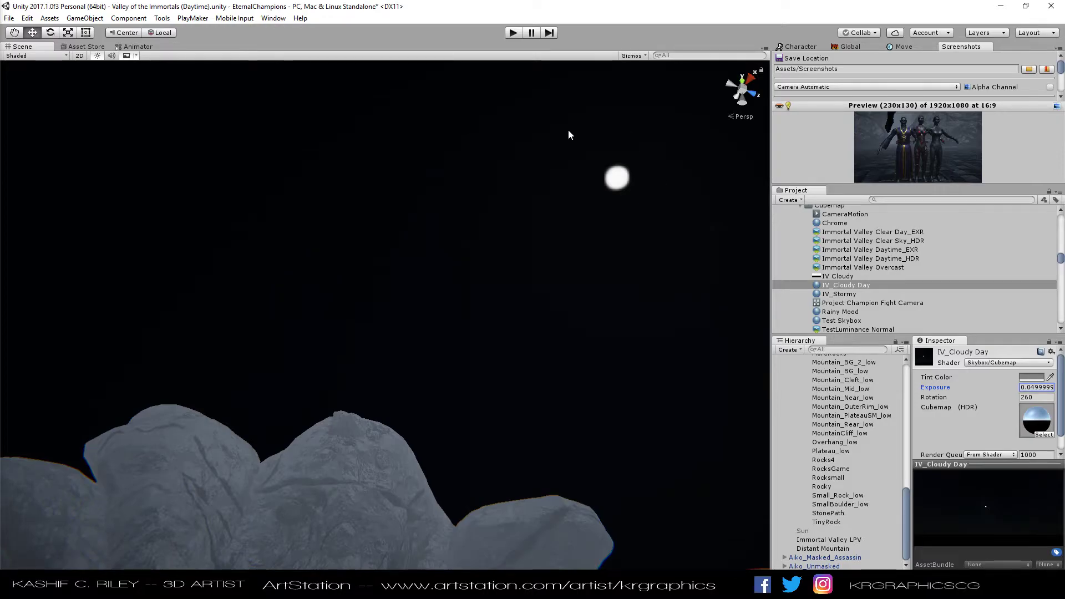
pyautogui.click(1023, 389)
pyautogui.write('.25')
pyautogui.press('Return')
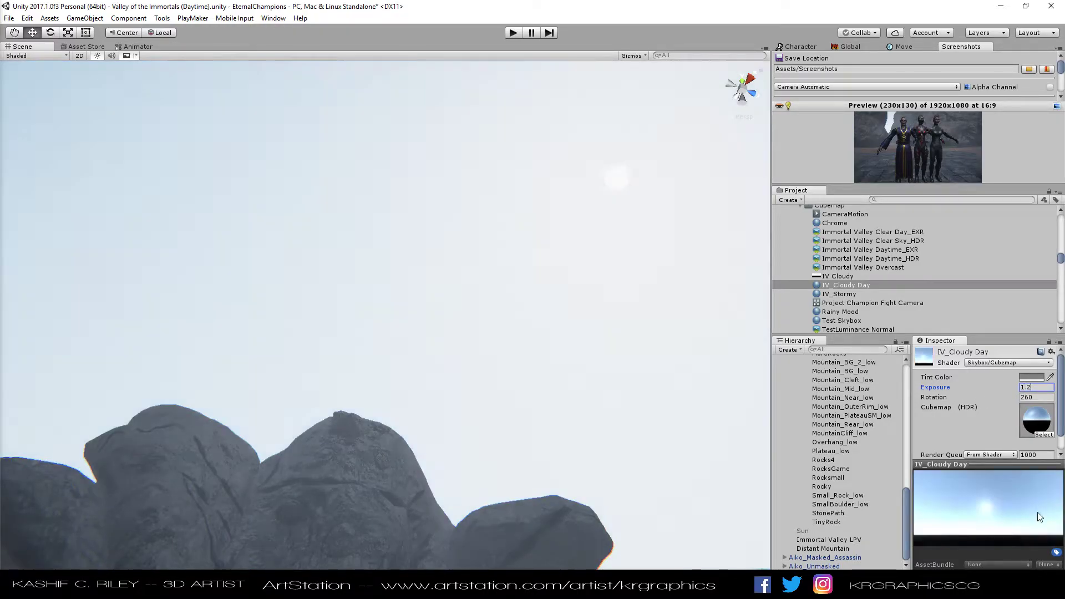
# - Bring the three characters back into the Scene view and examine their lighting
pyautogui.moveTo(491, 481); pyautogui.dragTo(426, 387)
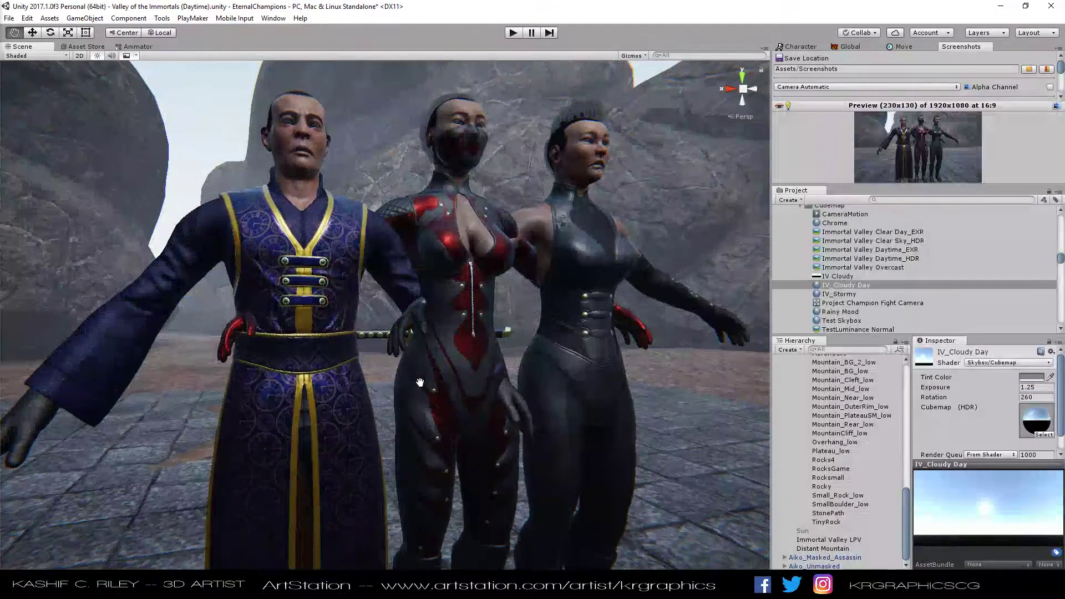
pyautogui.scroll(2, 426, 387)
pyautogui.scroll(-2, 424, 407)
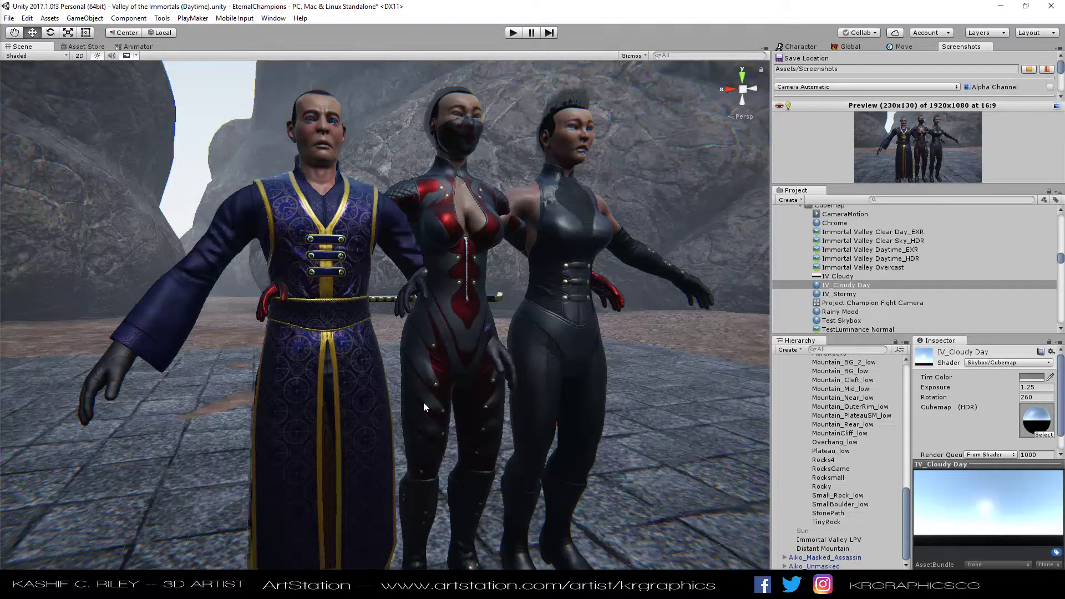
# - Return to Photoshop, save the intensified-sun sky as OpenEXR over TestLuminance Normal.exr, and examine the characters in Unity
pyautogui.hotkey('alt', 'Tab')
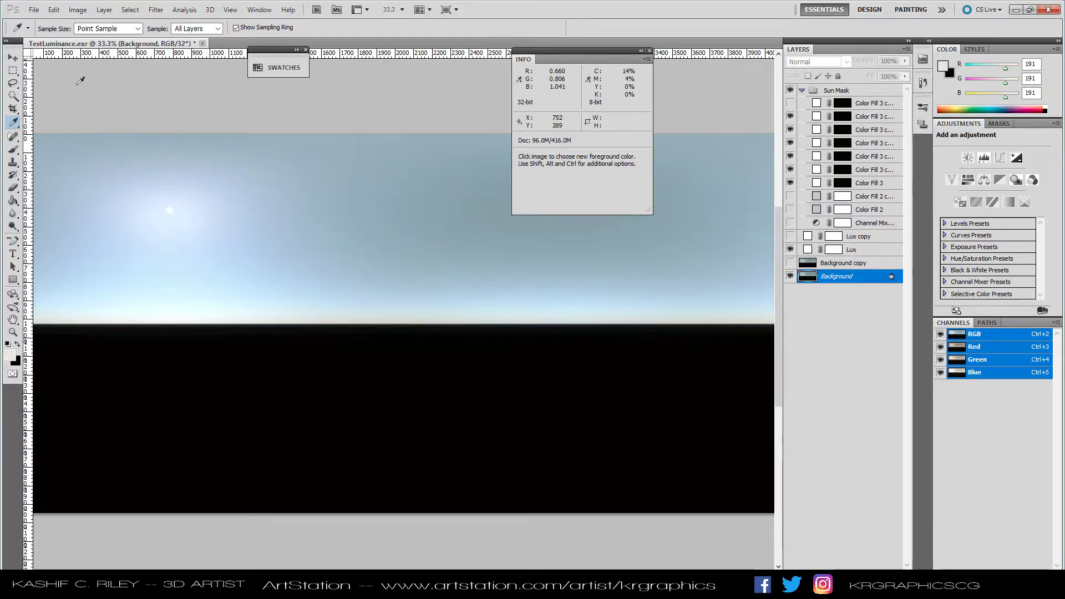
pyautogui.click(34, 9)
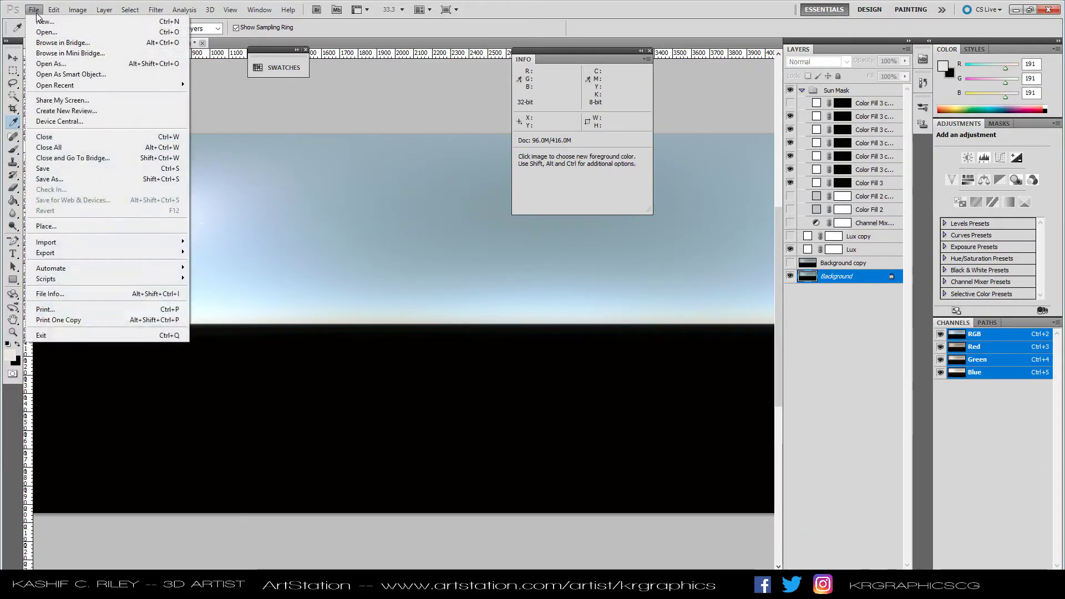
pyautogui.click(54, 178)
pyautogui.click(398, 130)
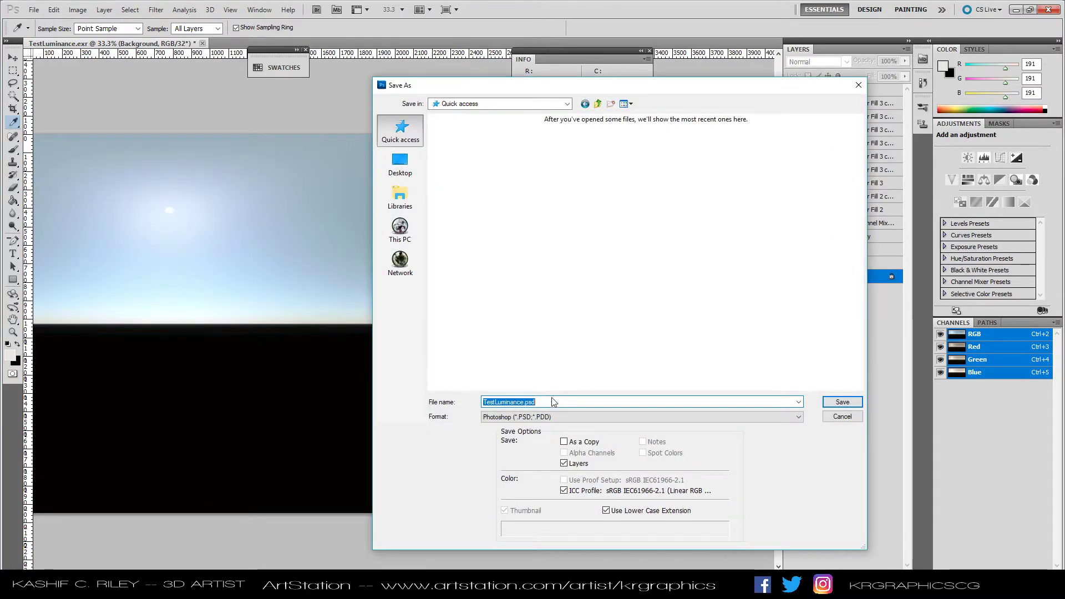
pyautogui.click(527, 417)
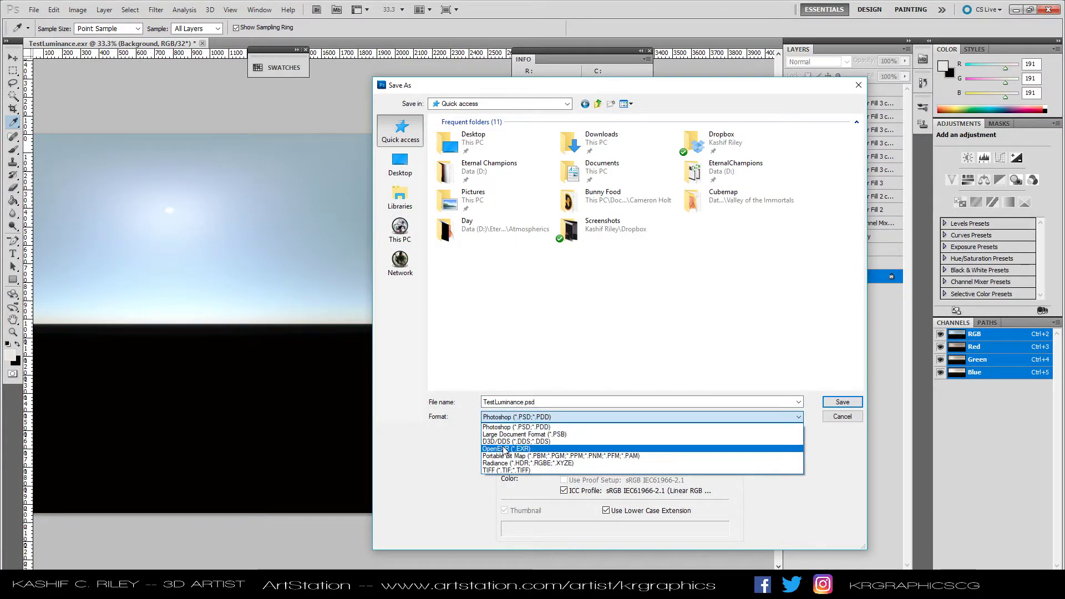
pyautogui.click(505, 448)
pyautogui.click(499, 269)
pyautogui.click(842, 402)
pyautogui.click(490, 222)
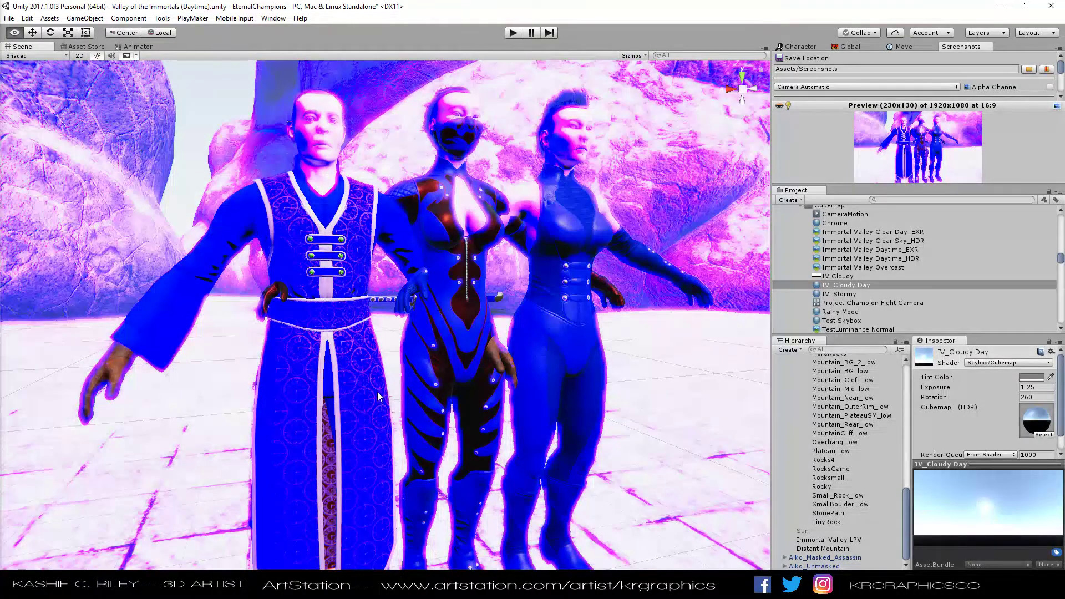
pyautogui.moveTo(388, 363)
pyautogui.mouseDown()
pyautogui.moveTo(542, 269)
pyautogui.moveTo(247, 337)
pyautogui.moveTo(454, 355)
pyautogui.moveTo(406, 364)
pyautogui.mouseUp()
pyautogui.scroll(2, 406, 364)
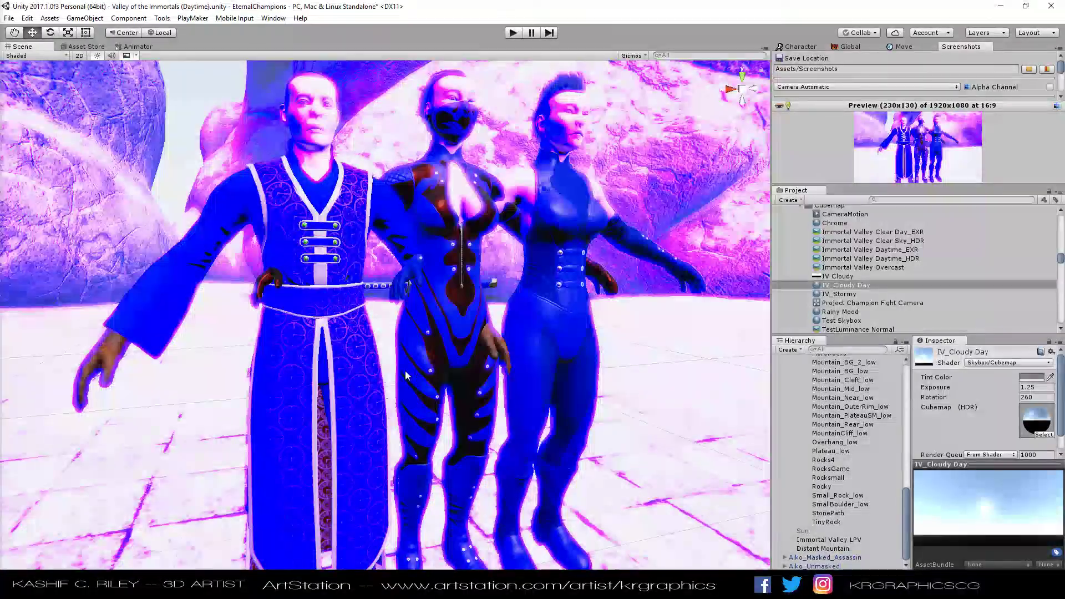
# - Return to Photoshop and delete the four extra visible Color Fill 3 copy layers from the Sun Mask group
pyautogui.hotkey('alt', 'Tab')
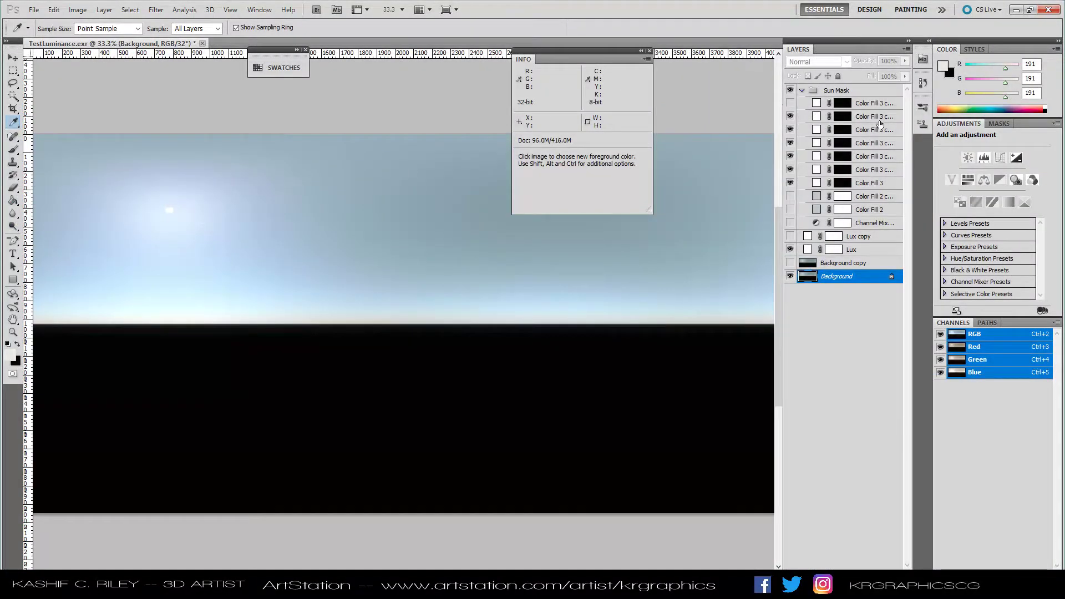
pyautogui.click(878, 117)
pyautogui.keyDown('shift'); pyautogui.click(874, 158); pyautogui.keyUp('shift')
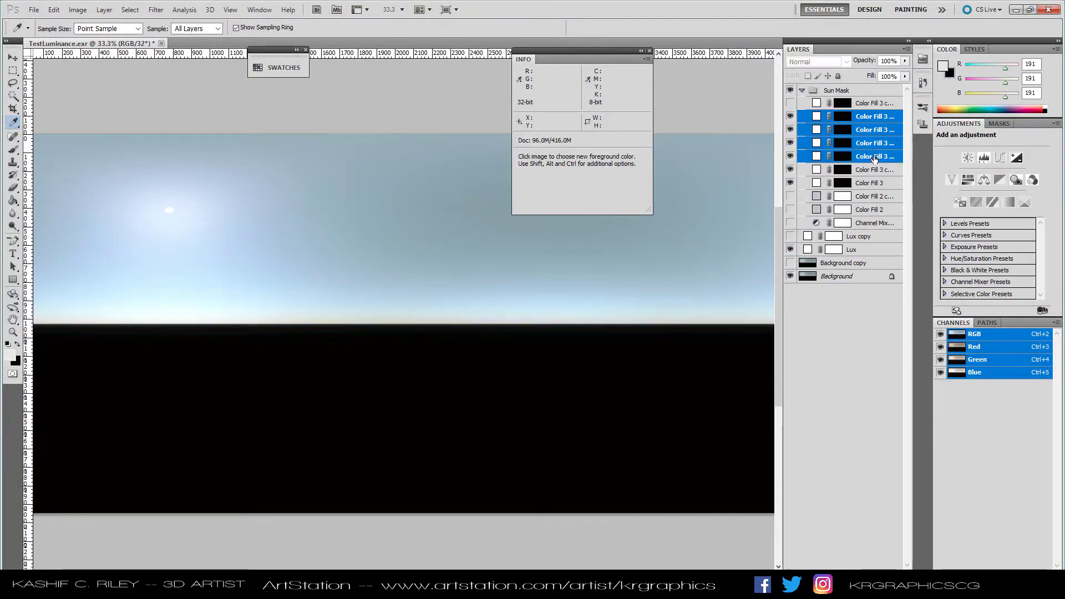
pyautogui.press('Delete')
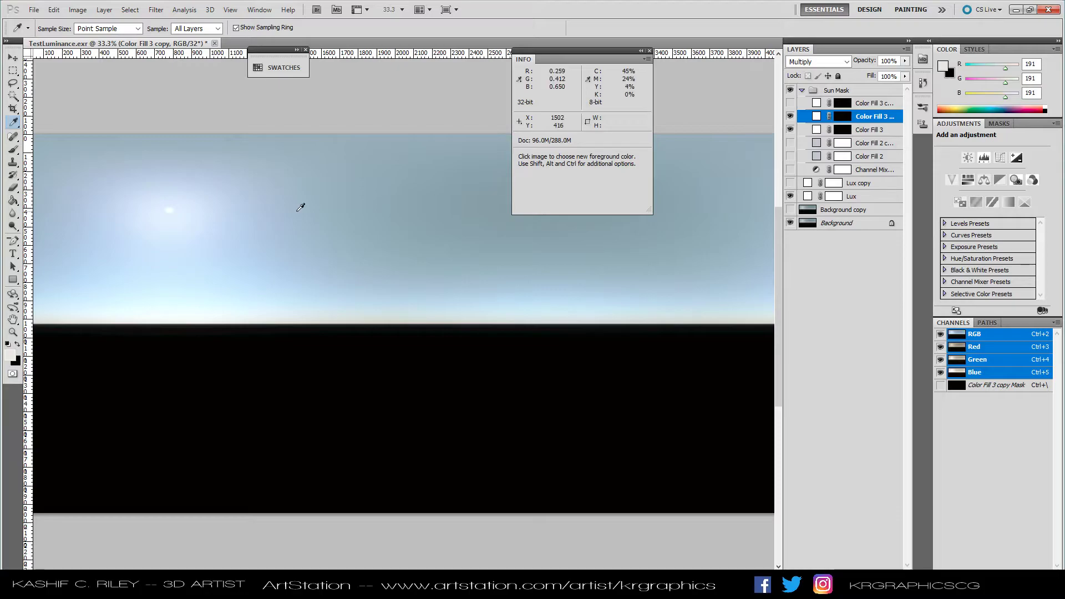
# - Select the Background layer and show the Background copy and Lux copy layers
pyautogui.click(821, 223)
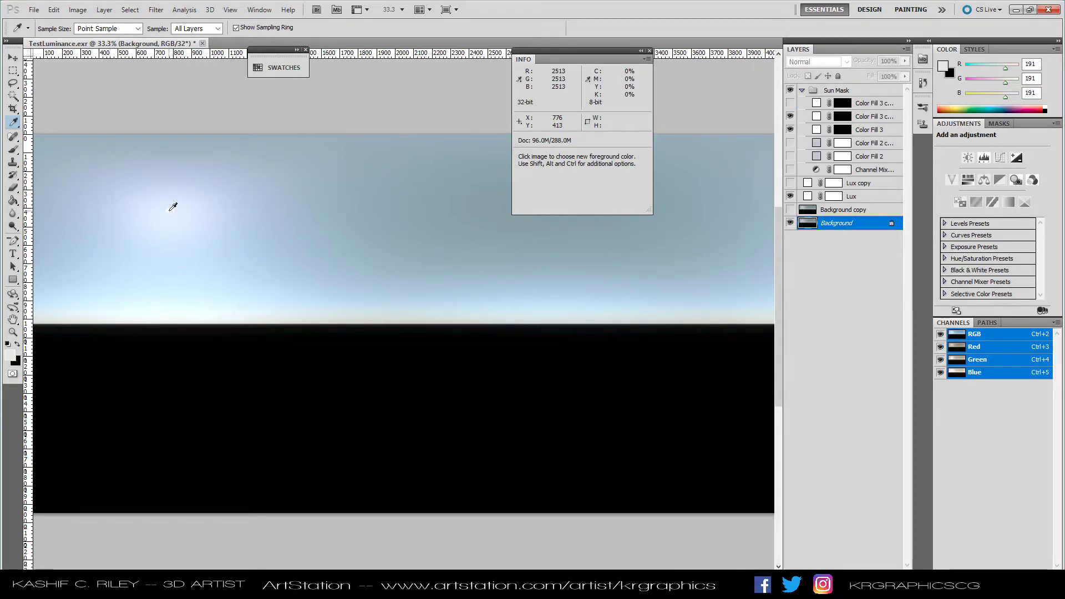
pyautogui.click(789, 209)
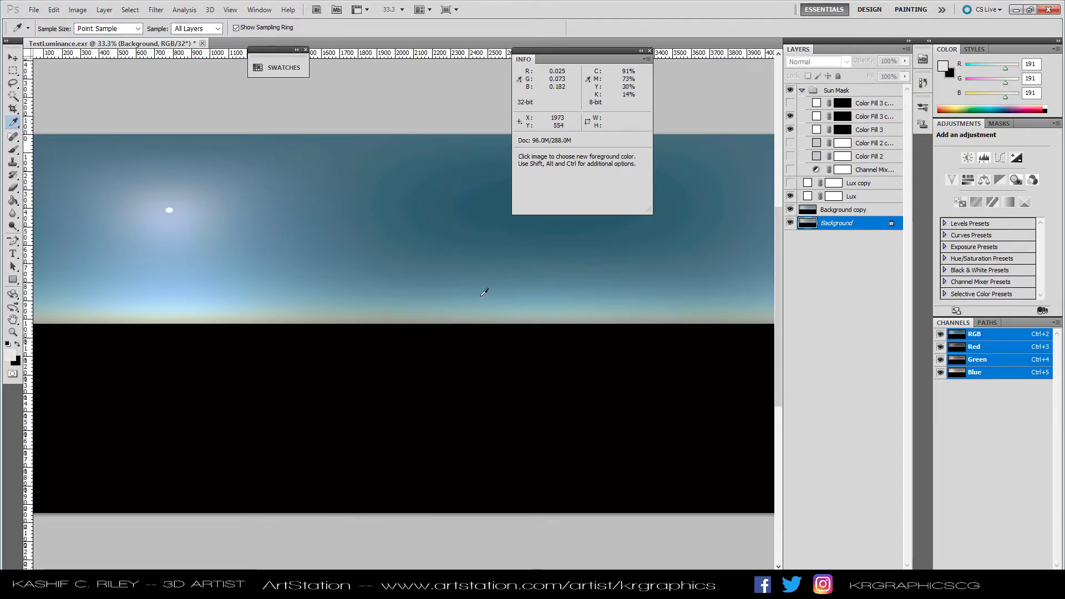
pyautogui.click(790, 183)
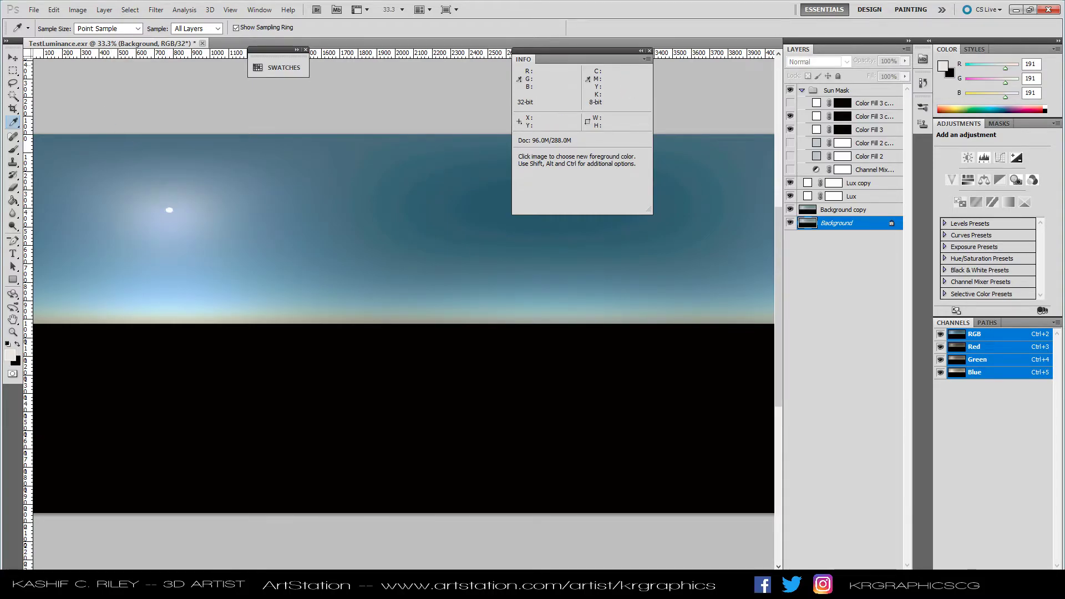
# - Save the darker blue sky as an OpenEXR copy over TestLuminance Normal.exr in the Cubemap folder
pyautogui.click(33, 9)
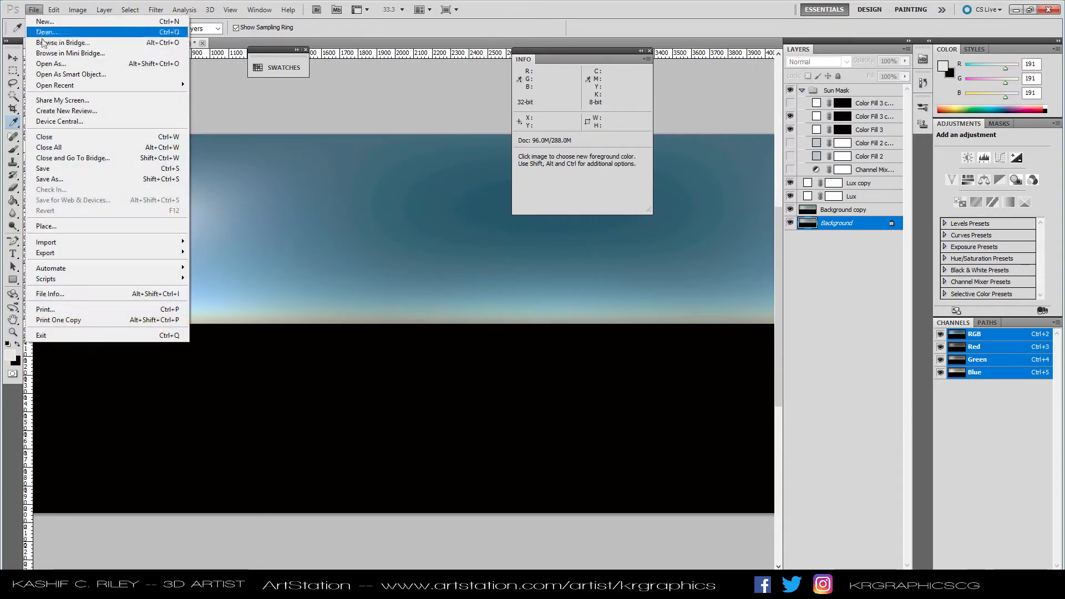
pyautogui.click(61, 179)
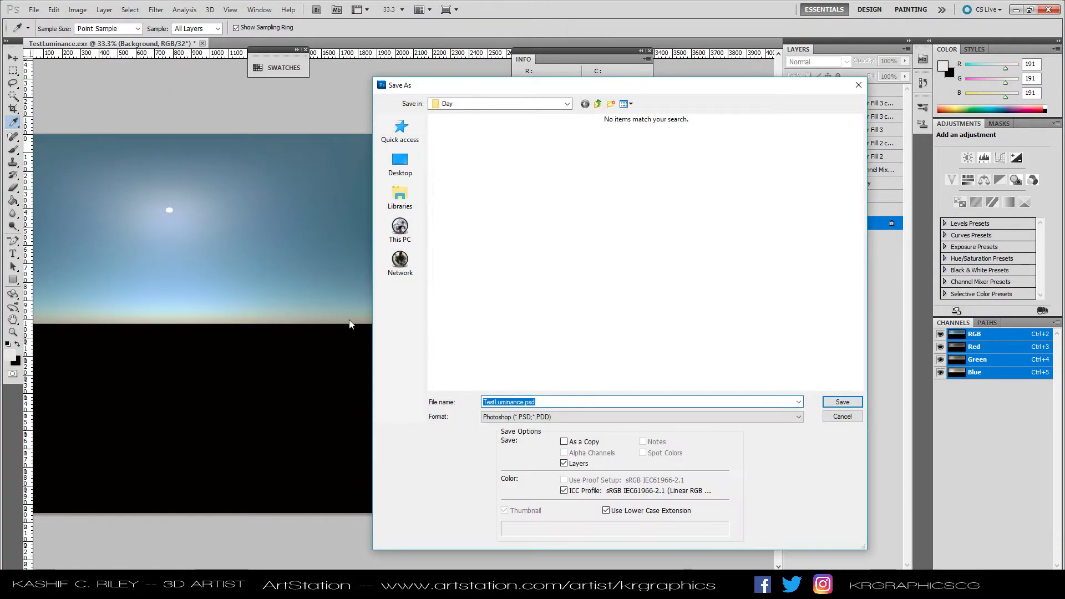
pyautogui.click(506, 417)
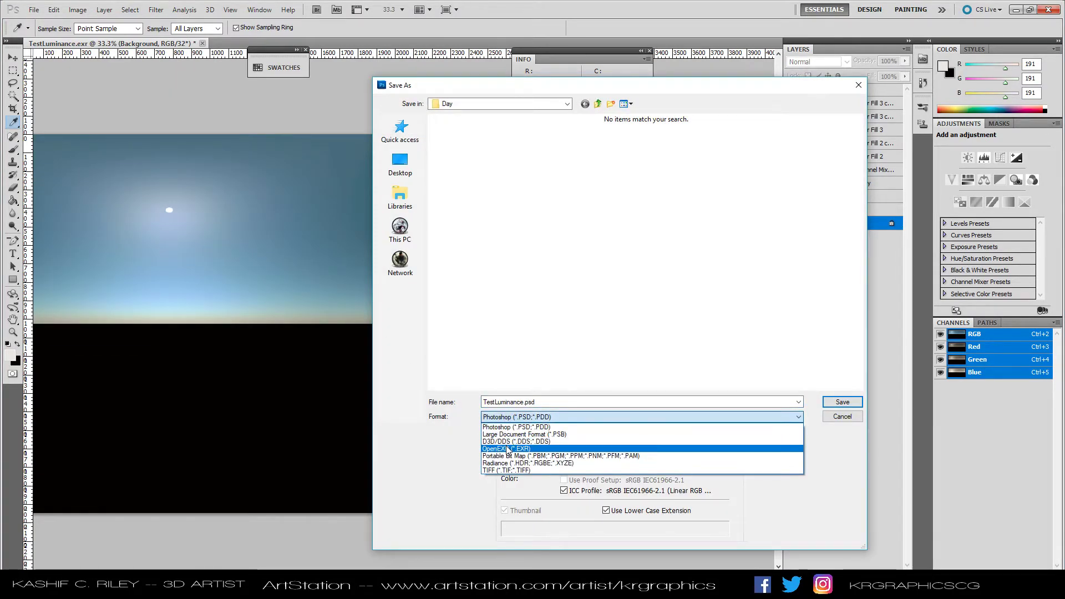
pyautogui.click(506, 441)
pyautogui.click(405, 141)
pyautogui.click(488, 272)
pyautogui.click(837, 402)
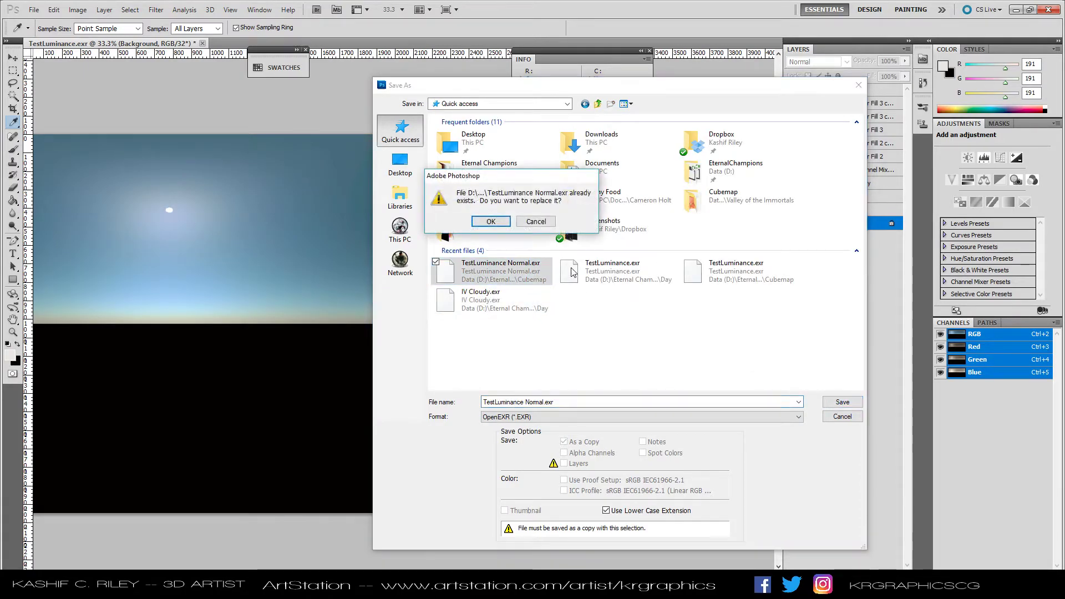
pyautogui.click(494, 223)
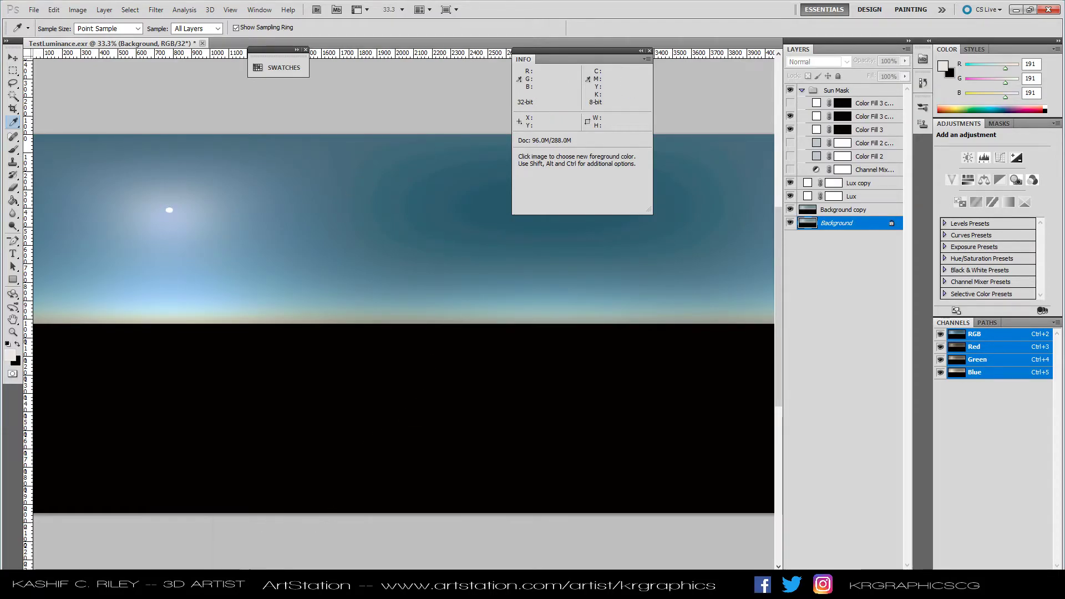
# - Switch to Unity and examine the characters' lighting in the Game view and from several angles in the Scene view
pyautogui.click(258, 586)
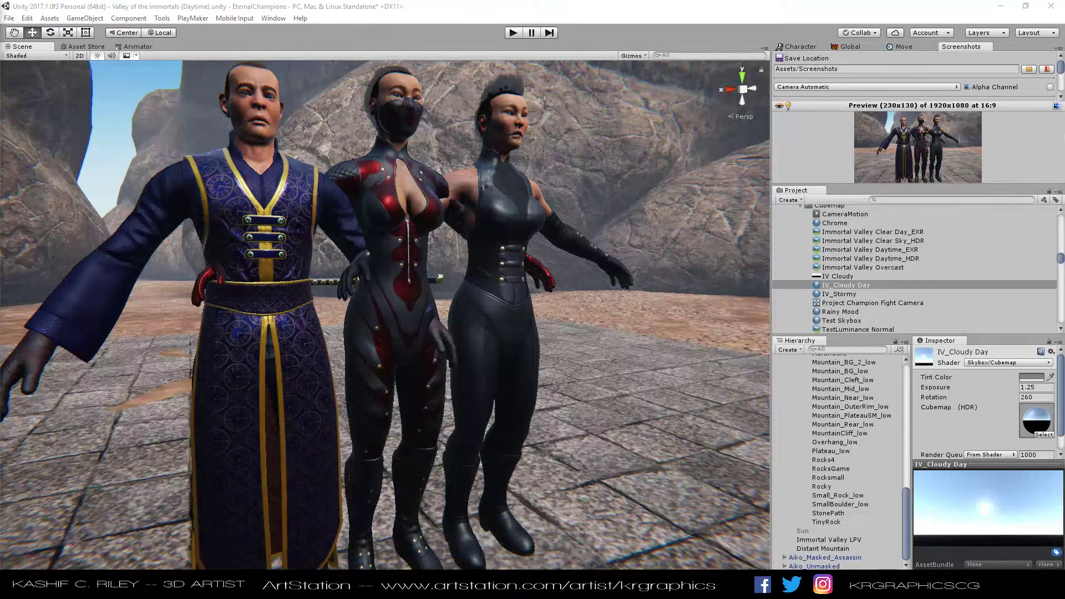
pyautogui.moveTo(260, 415); pyautogui.dragTo(435, 49)
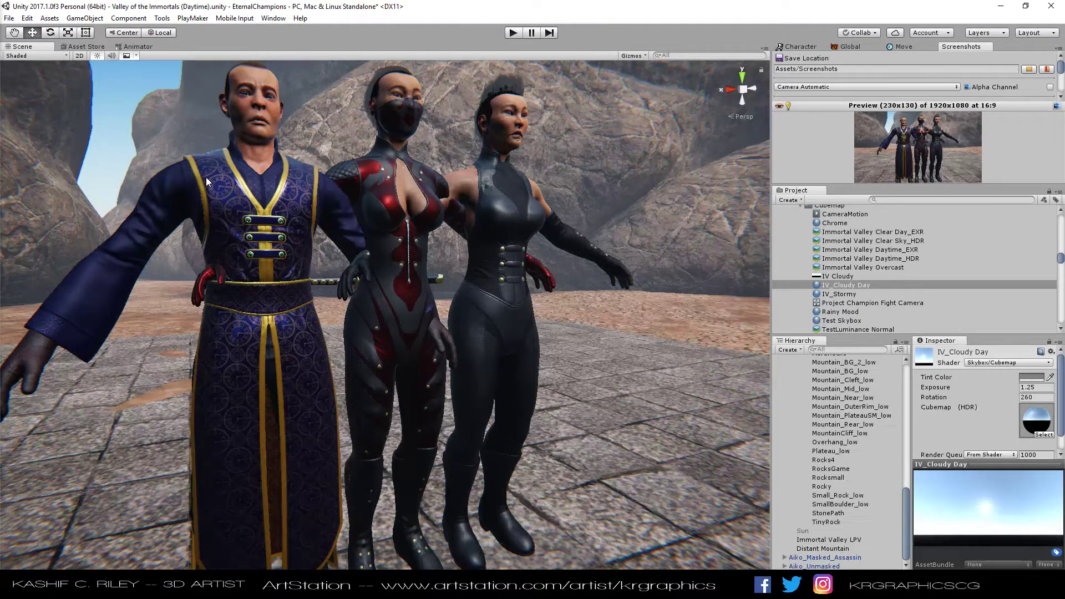
pyautogui.hotkey('ctrl', '2')
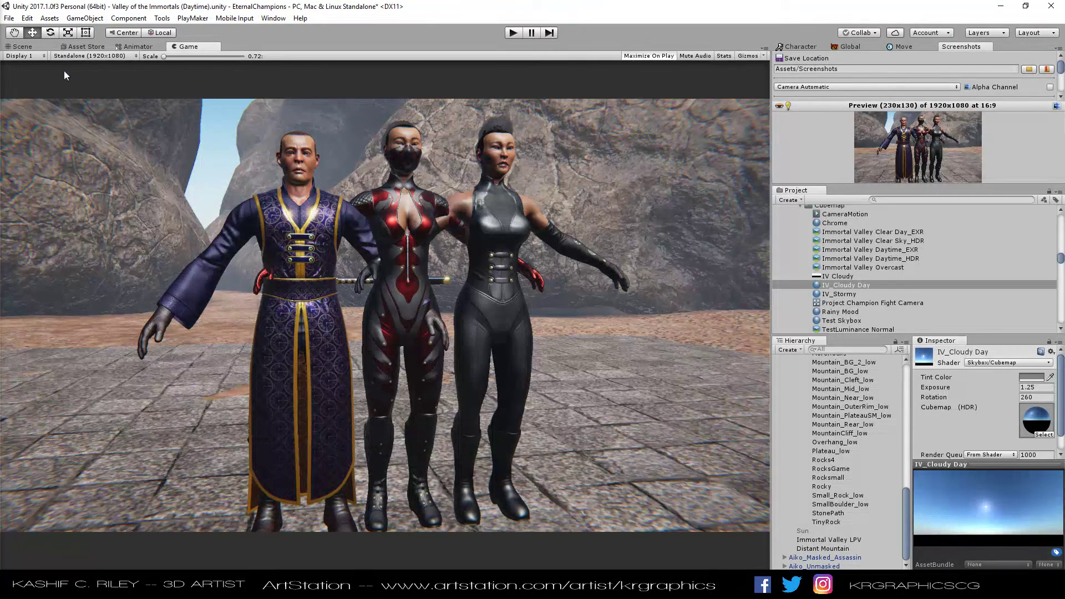
pyautogui.click(22, 46)
pyautogui.moveTo(279, 253); pyautogui.dragTo(183, 219)
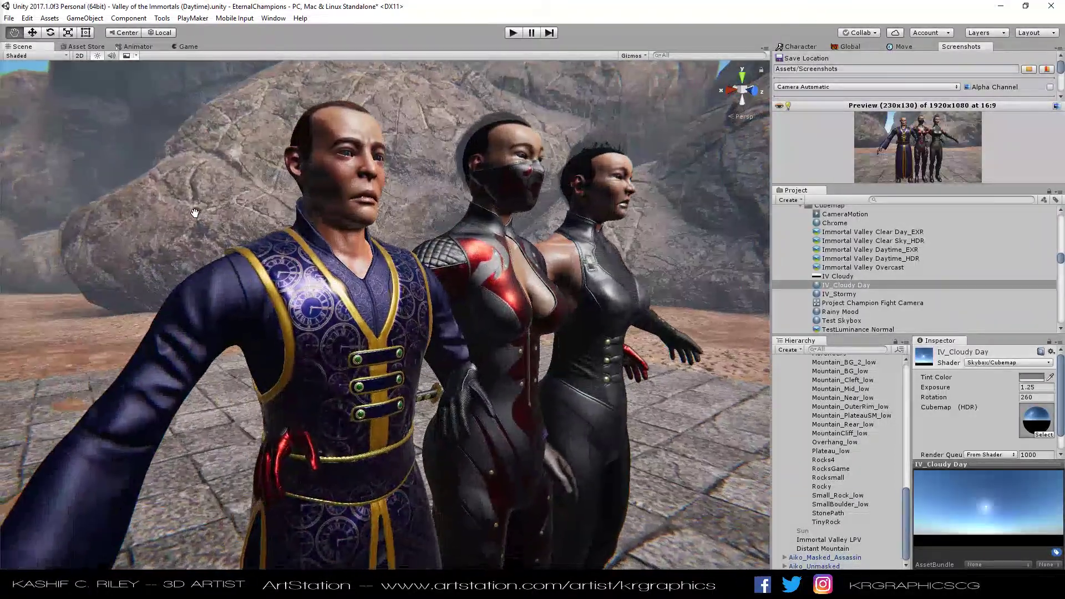
pyautogui.moveTo(312, 197); pyautogui.dragTo(407, 284)
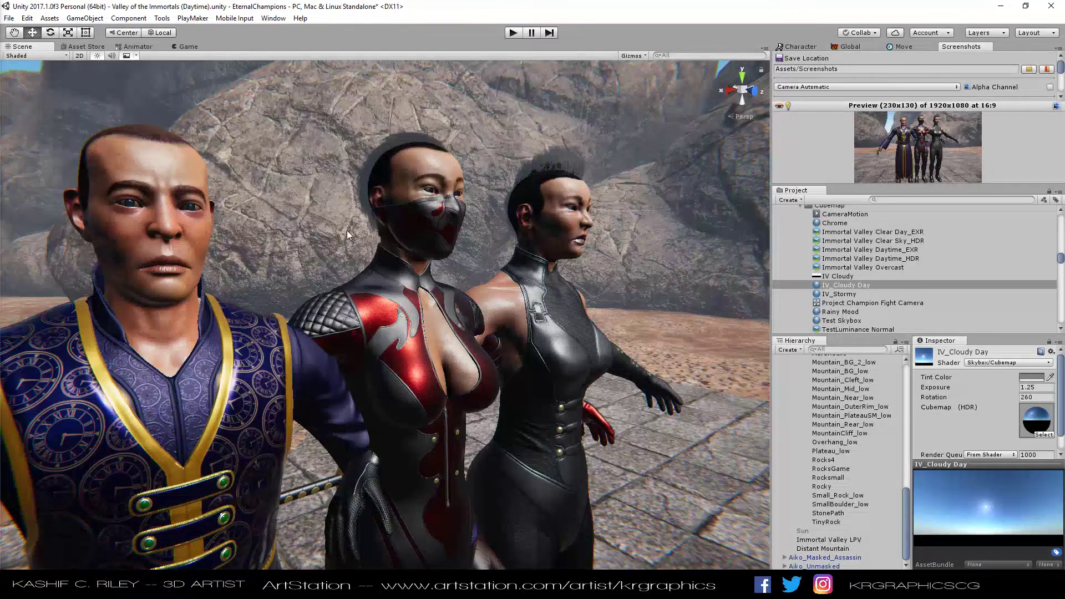
pyautogui.moveTo(414, 257); pyautogui.dragTo(375, 327)
pyautogui.scroll(3, 374, 327)
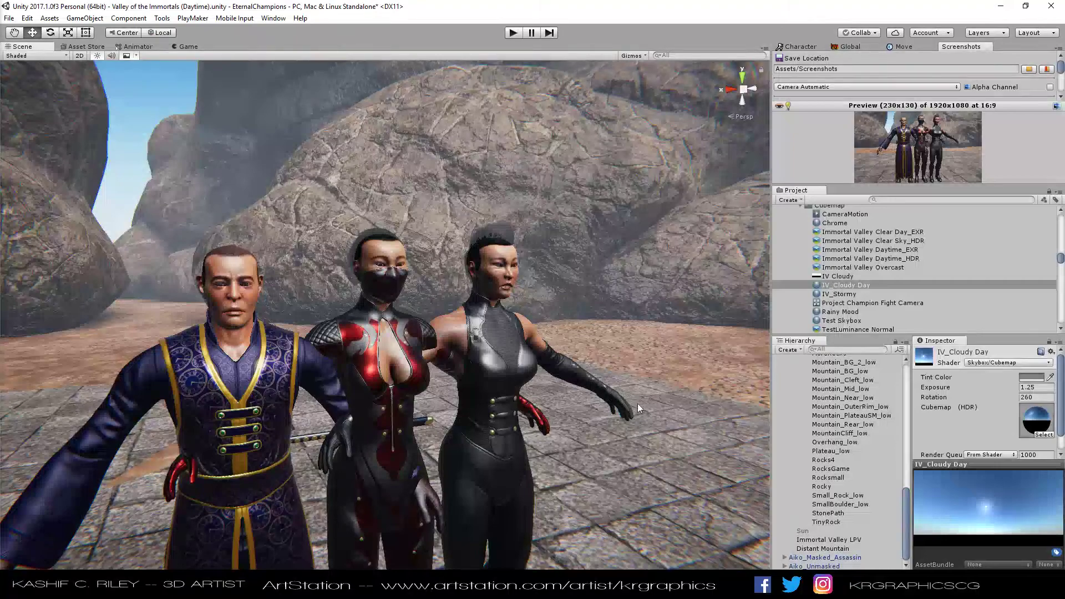
# - Enable the Sun directional light, set its intensity to 0.5, and view the characters from behind facing the sanctuary
pyautogui.click(798, 531)
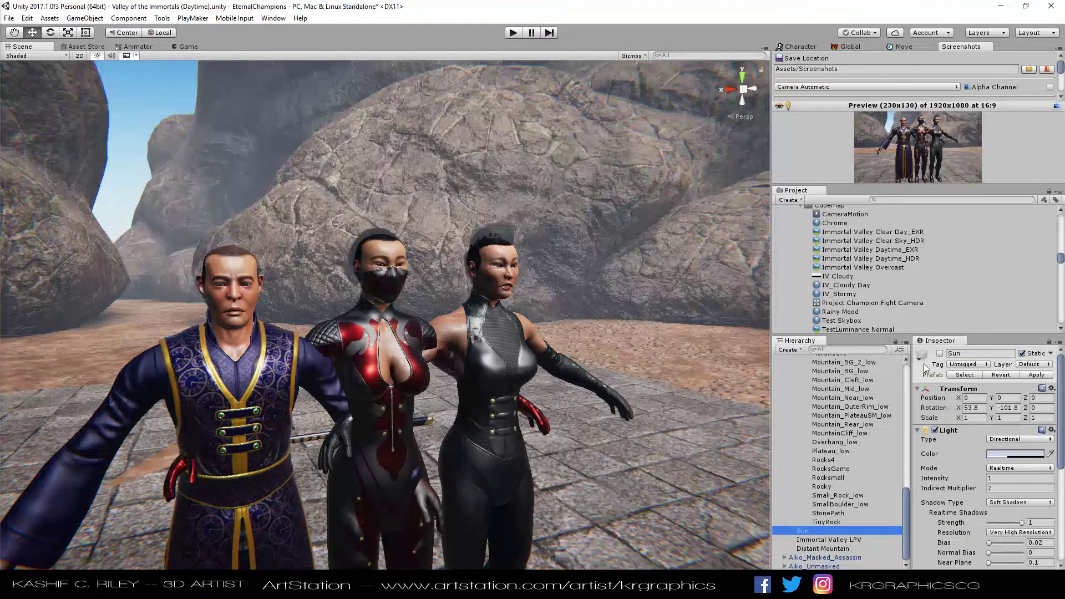
pyautogui.click(939, 353)
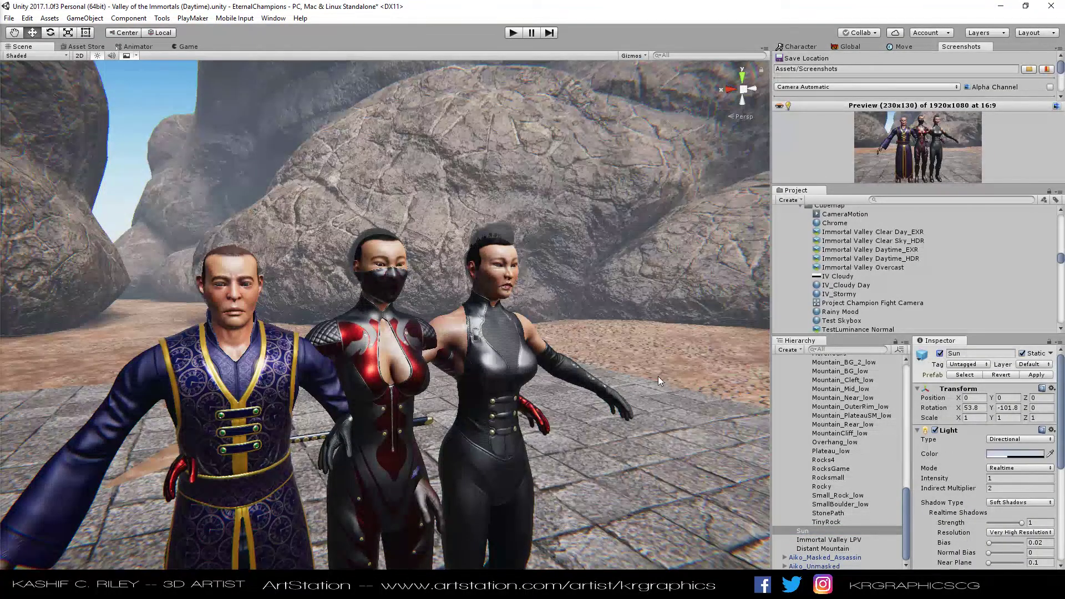
pyautogui.click(1004, 478)
pyautogui.write('.5')
pyautogui.moveTo(530, 484); pyautogui.dragTo(411, 454)
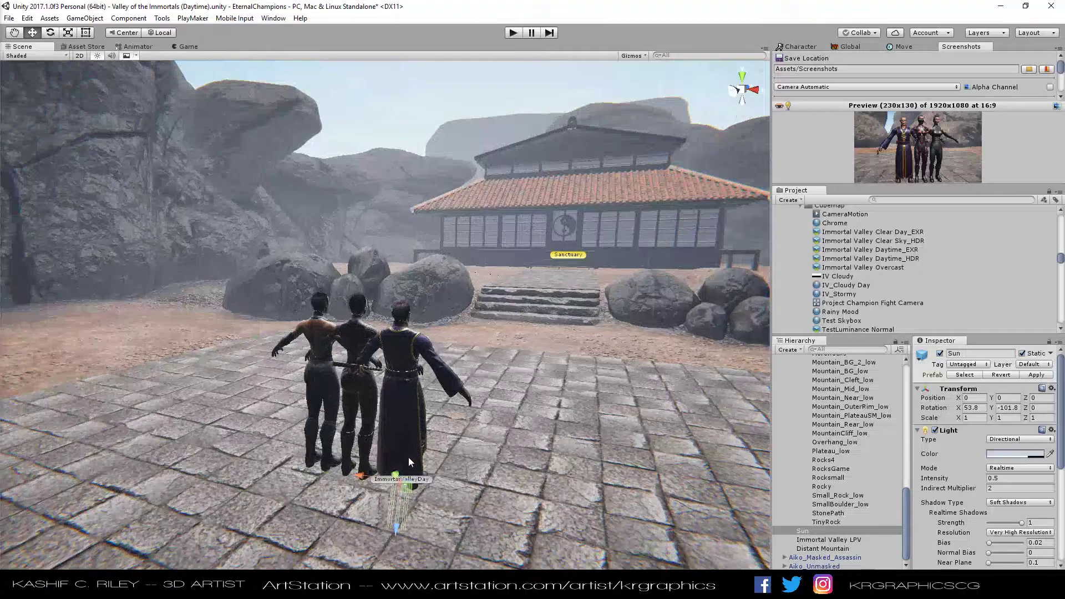
# - Set the Sun light's intensity to 2 and check the characters in the Game view
pyautogui.click(1009, 477)
pyautogui.write('2')
pyautogui.press('Tab')
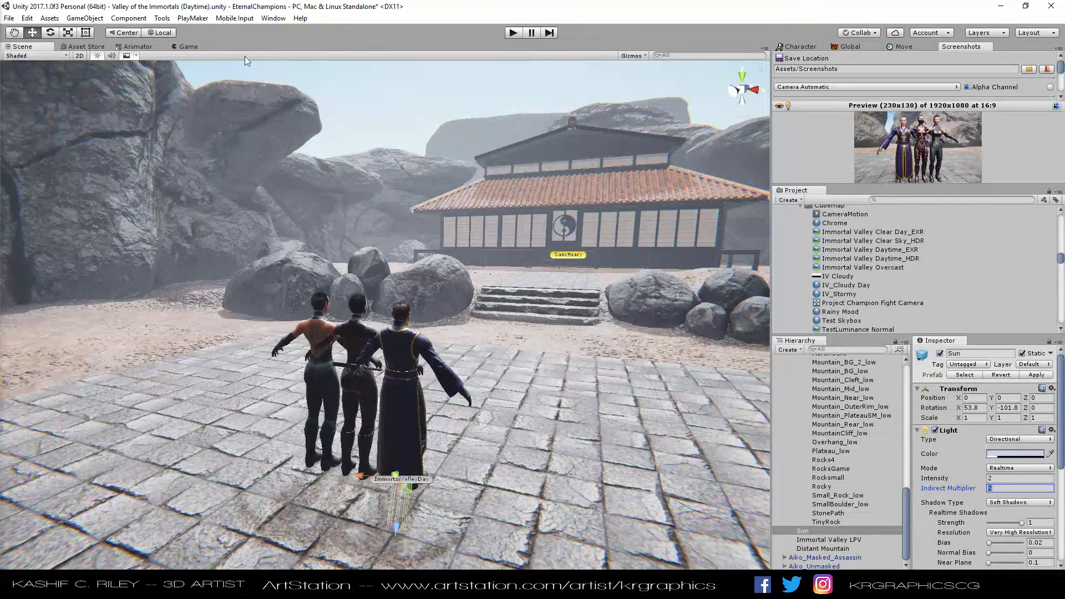
pyautogui.click(201, 49)
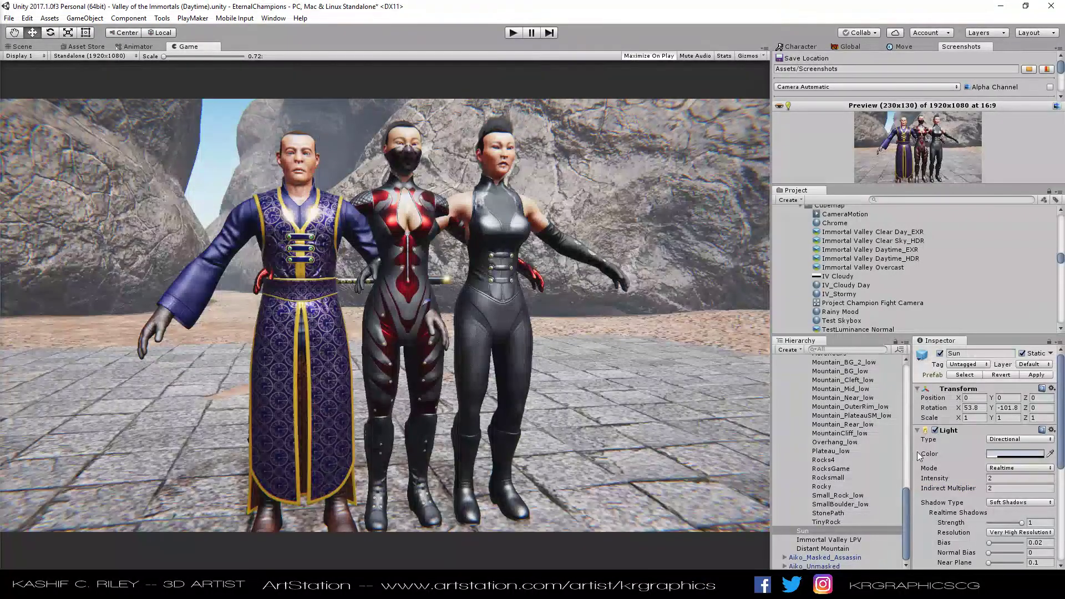
# - Set the Sun light's intensity to 1.25
pyautogui.click(1001, 478)
pyautogui.write('1')
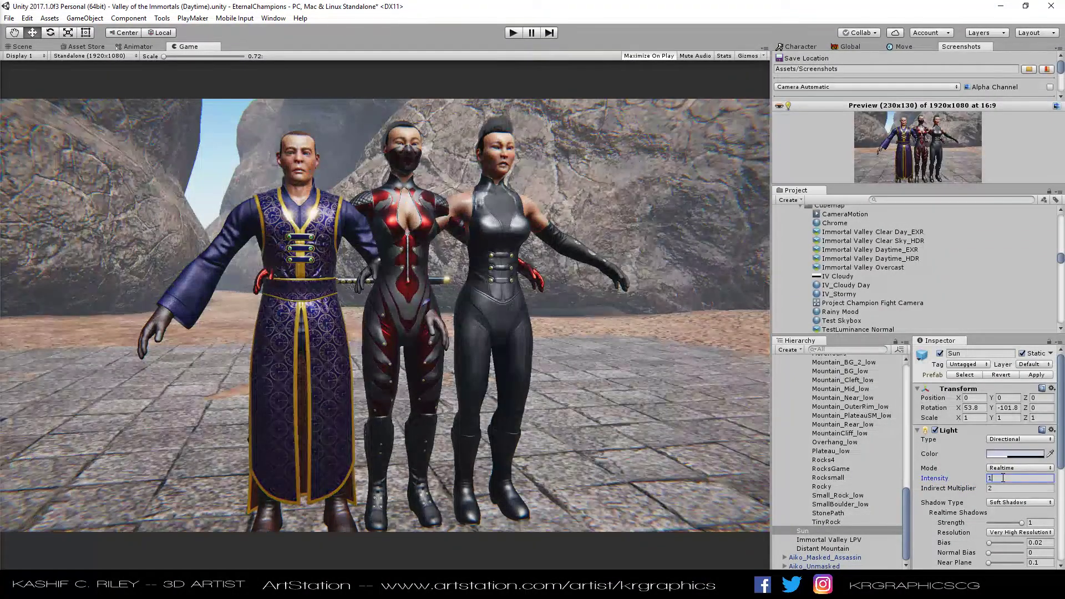
pyautogui.write('.25')
pyautogui.press('Tab')
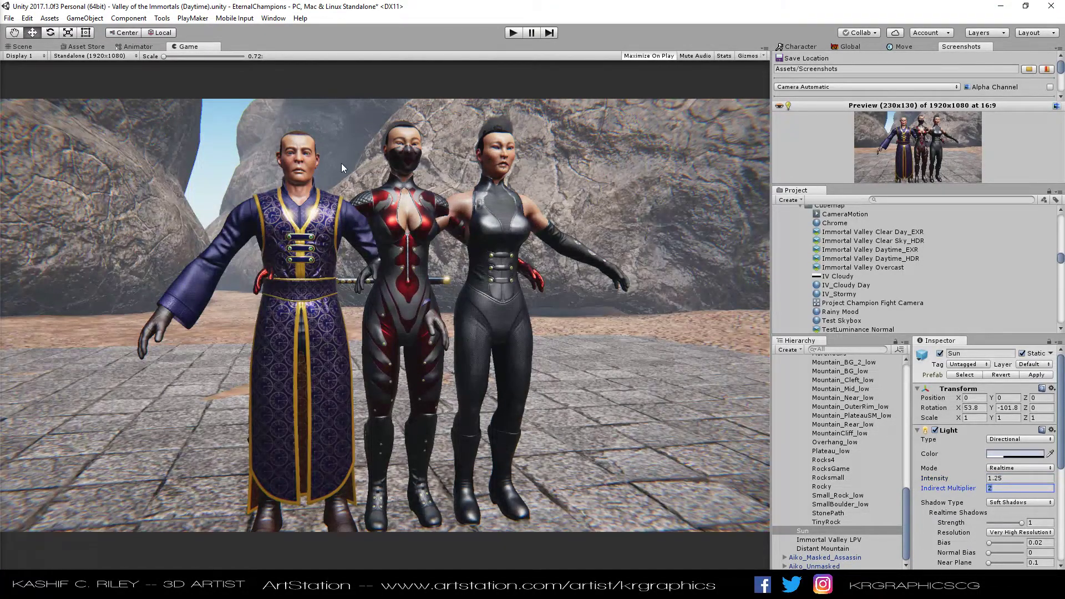
# - Return to the Scene view and examine the sun in the sky and the lighting on the three characters from the front
pyautogui.click(24, 47)
pyautogui.moveTo(289, 282); pyautogui.dragTo(489, 128)
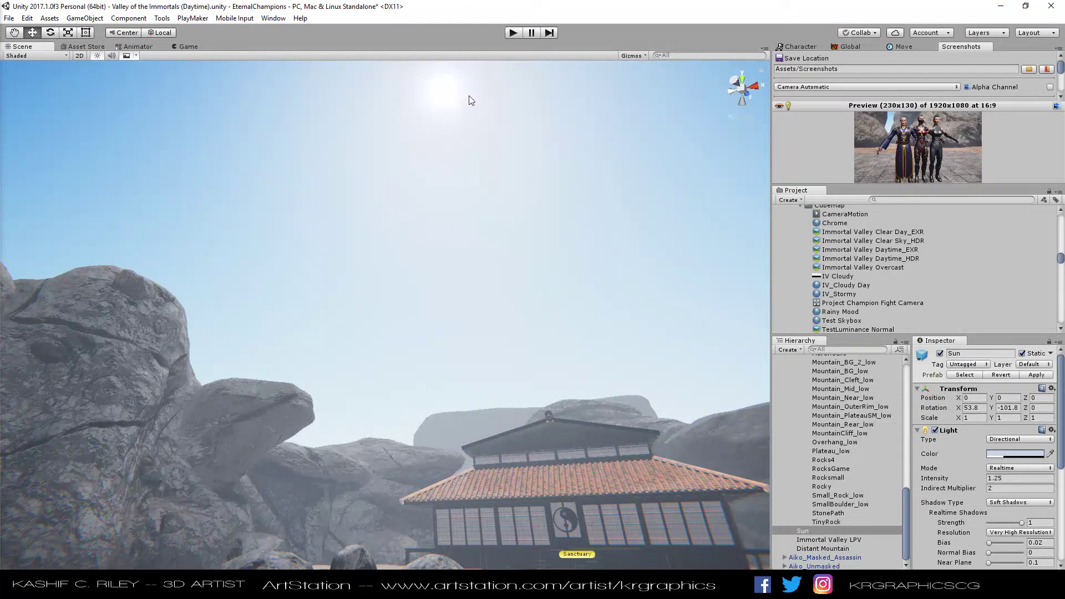
pyautogui.moveTo(457, 201); pyautogui.dragTo(410, 388)
pyautogui.scroll(5, 524, 355)
pyautogui.scroll(3, 428, 394)
pyautogui.scroll(-5, 427, 393)
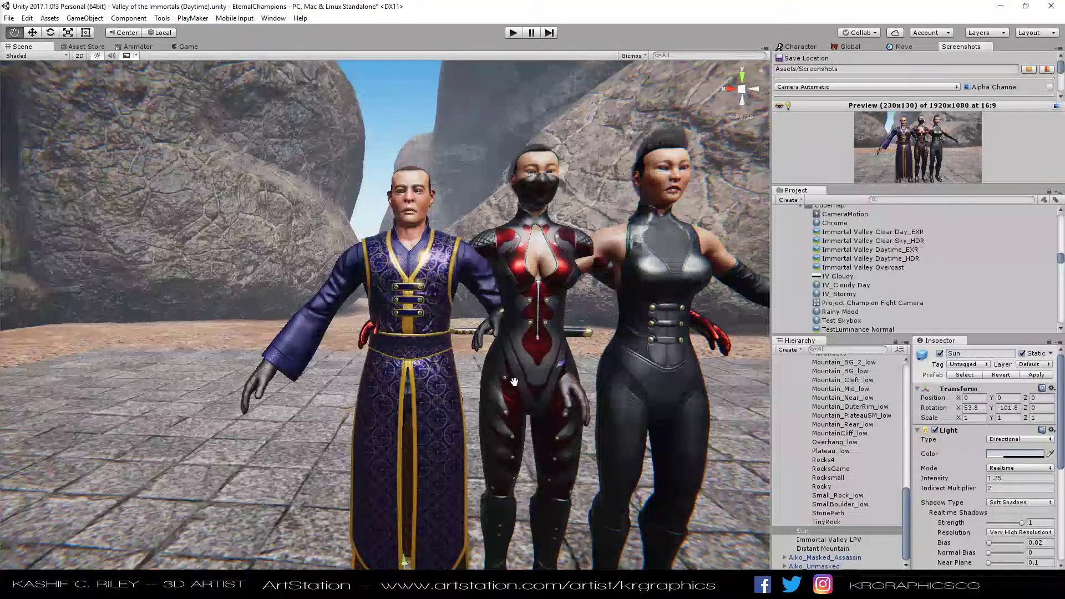
pyautogui.scroll(1, 491, 380)
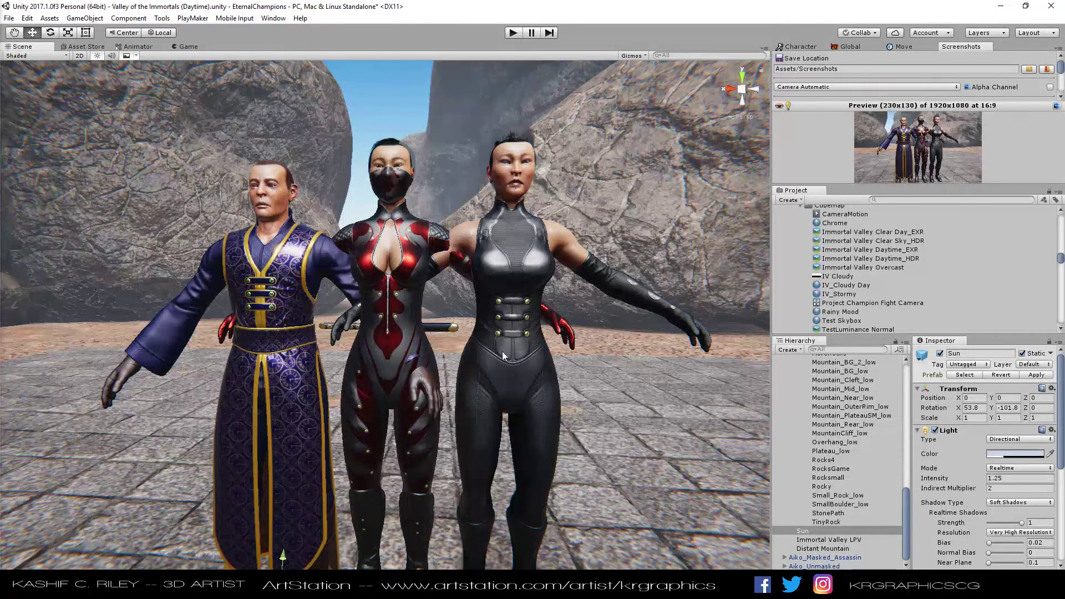
pyautogui.moveTo(473, 357); pyautogui.dragTo(411, 361)
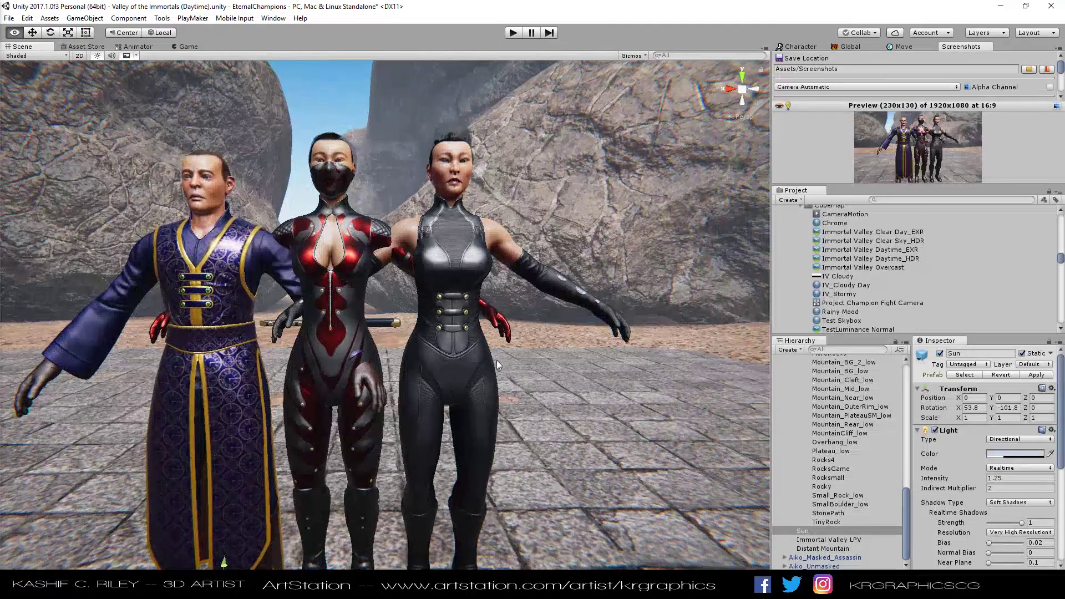
pyautogui.moveTo(473, 374); pyautogui.dragTo(493, 344)
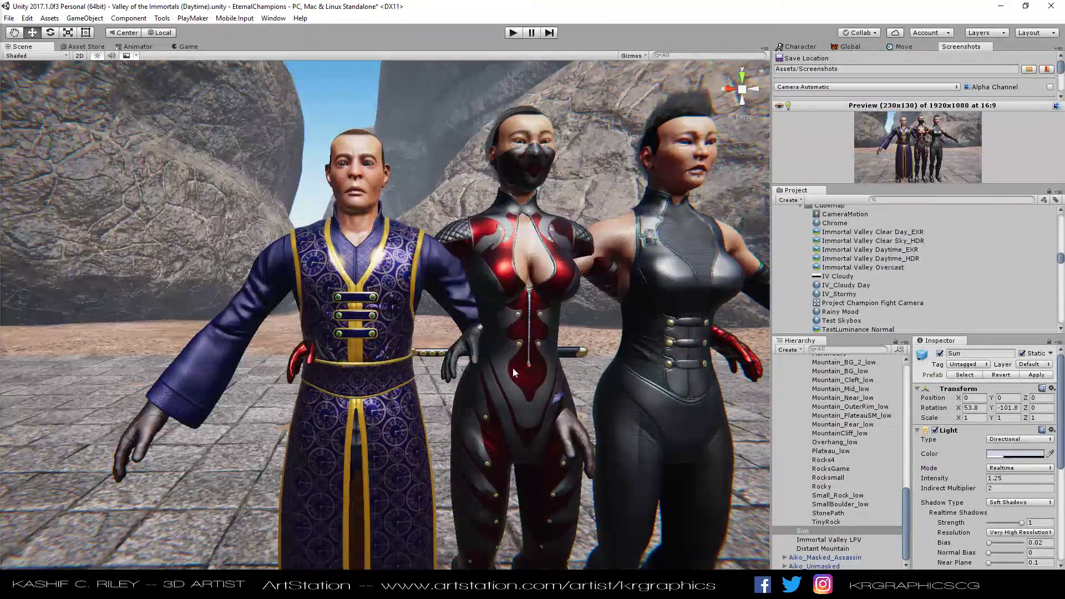